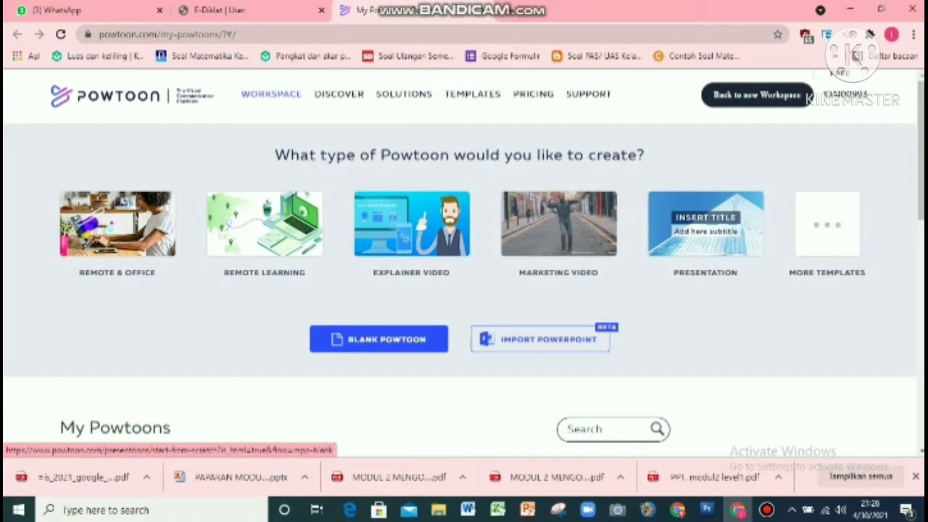
Step: Start a blank Powtoon and choose the Modern Edge look after comparing the available looks
click(378, 339)
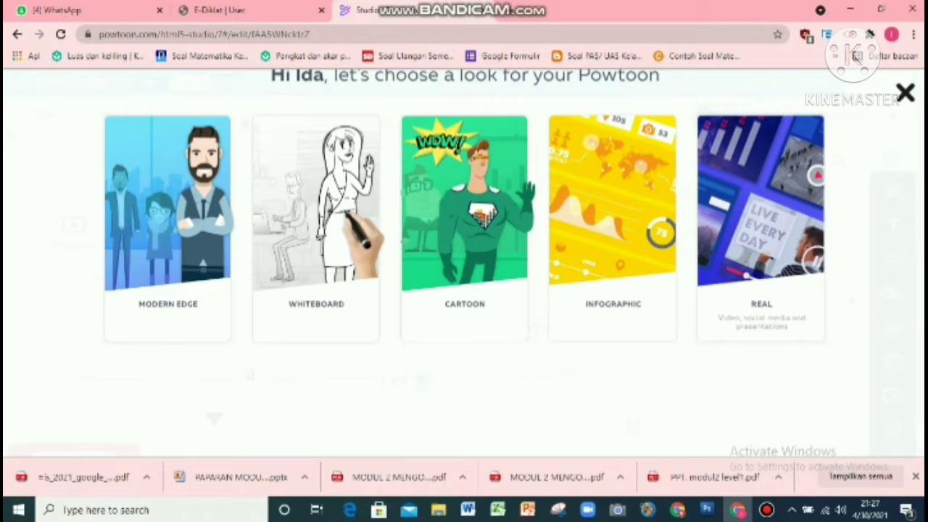
mouse_move(181, 224)
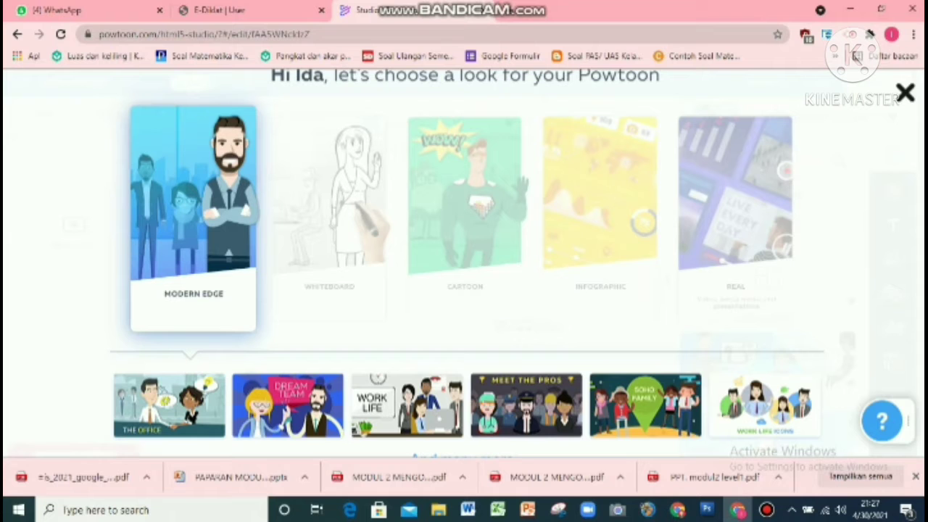
mouse_move(331, 243)
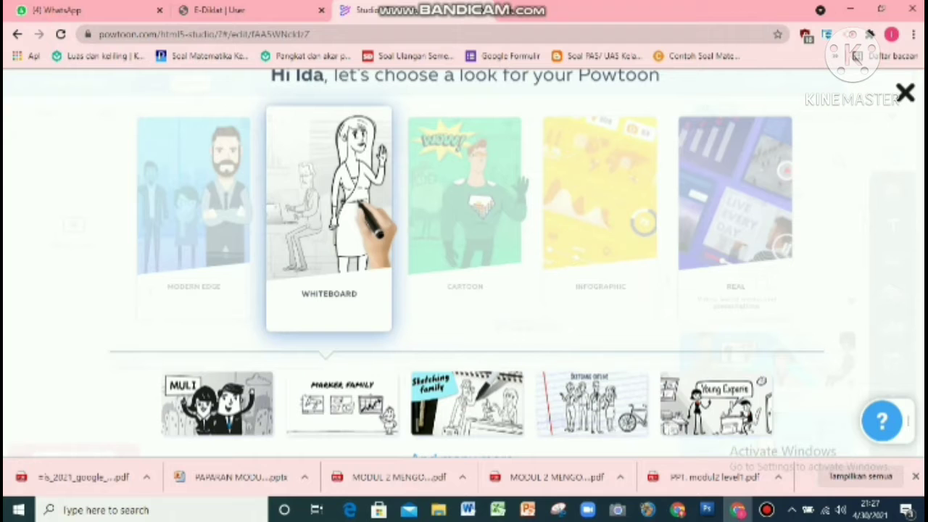
mouse_move(464, 232)
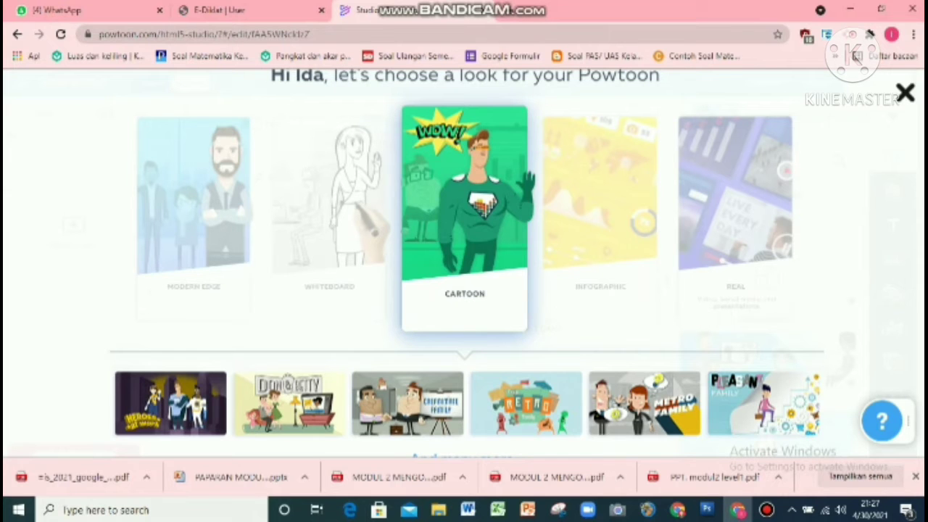
mouse_move(601, 224)
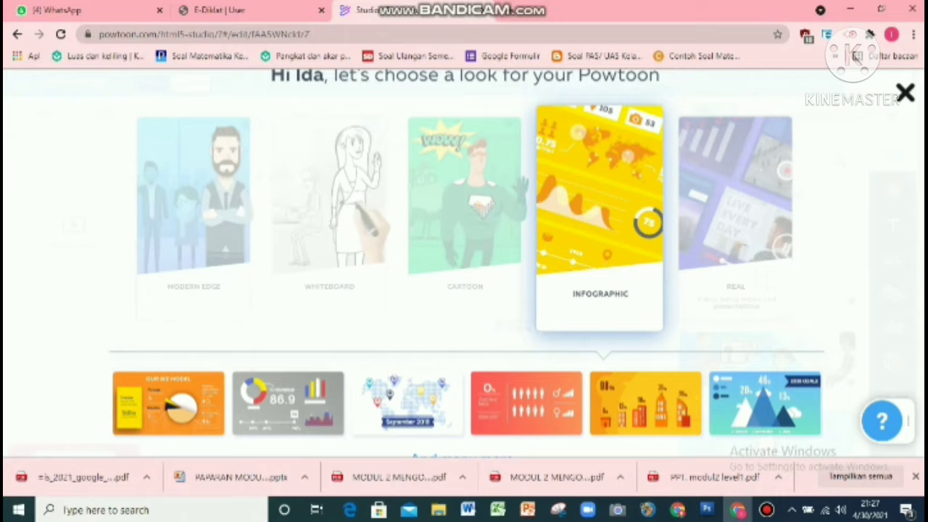
mouse_move(735, 225)
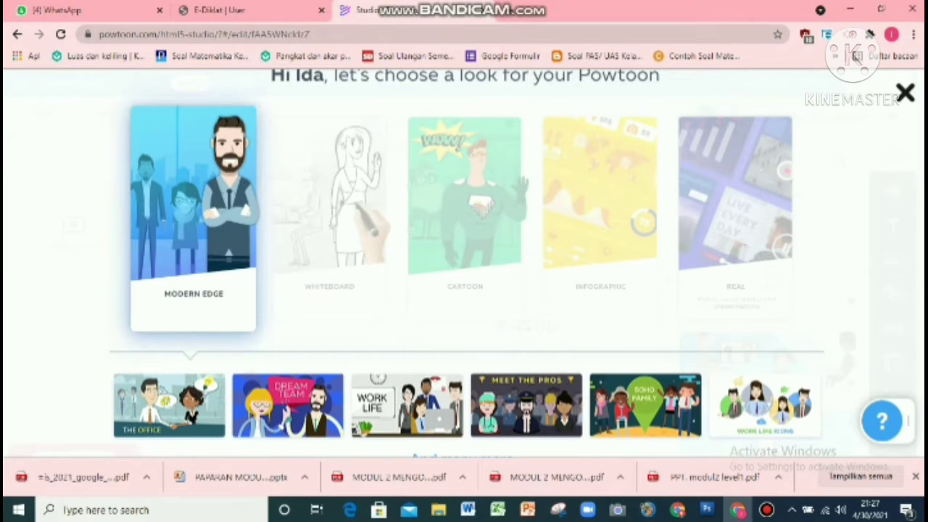
click(229, 254)
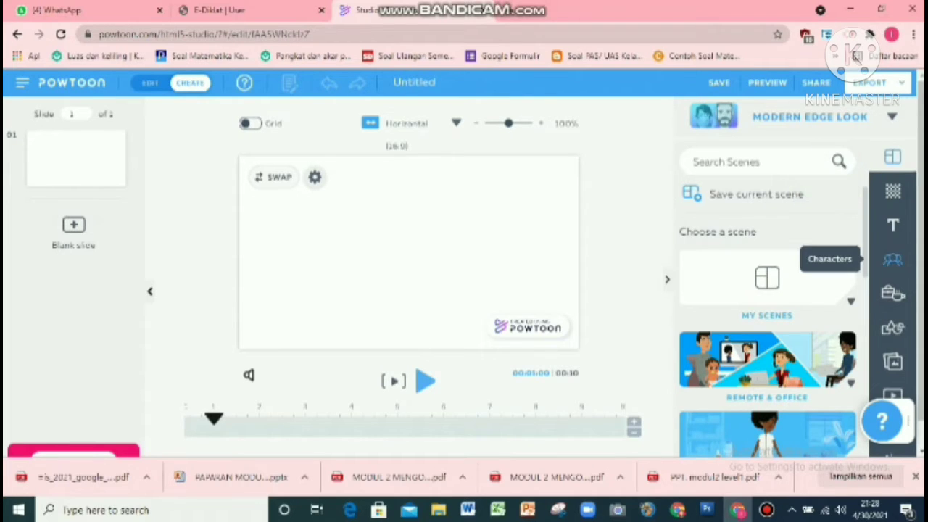
Step: Browse the scene library, including the Remote & Office and Intros scene categories
scroll(767, 318, down, 1)
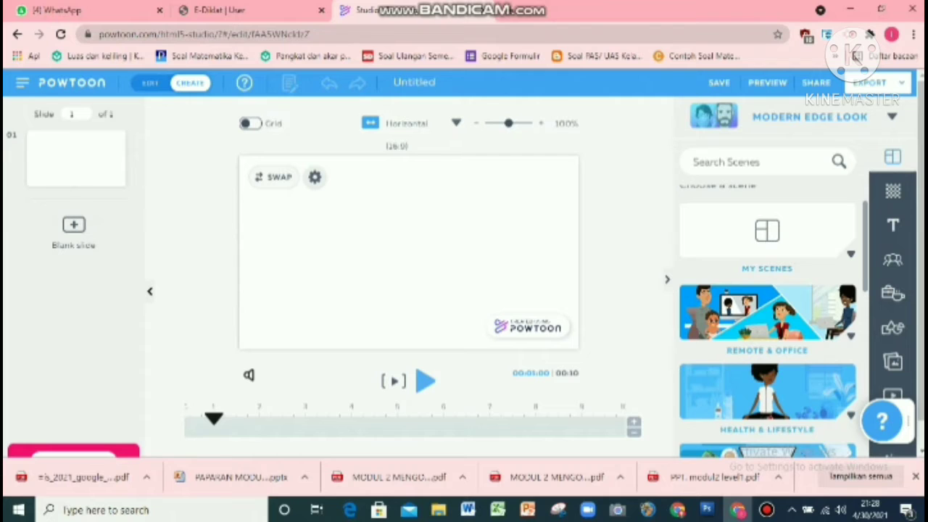
scroll(767, 319, up, 1)
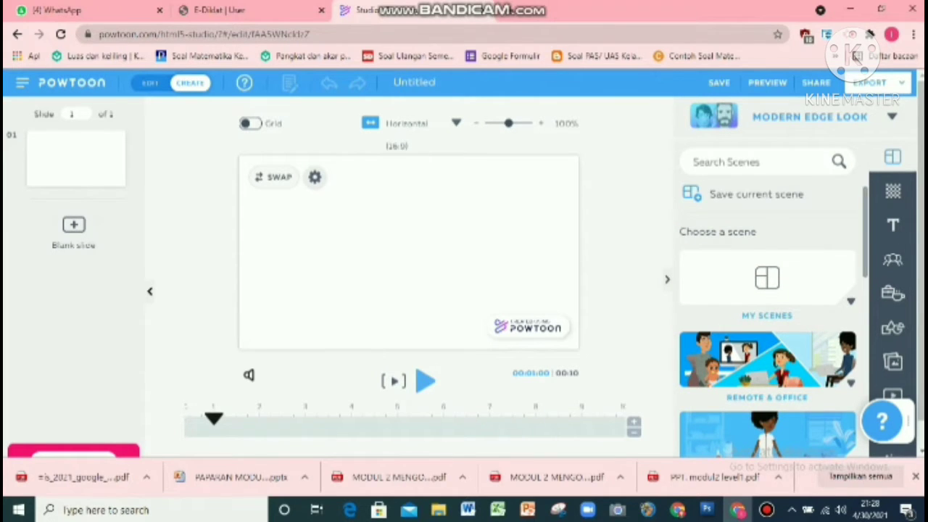
scroll(767, 319, down, 2)
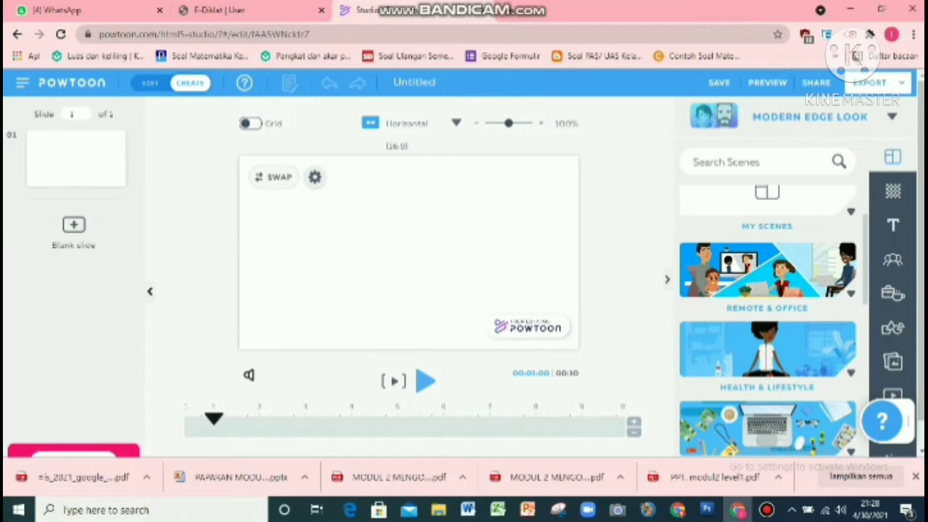
scroll(767, 319, down, 1)
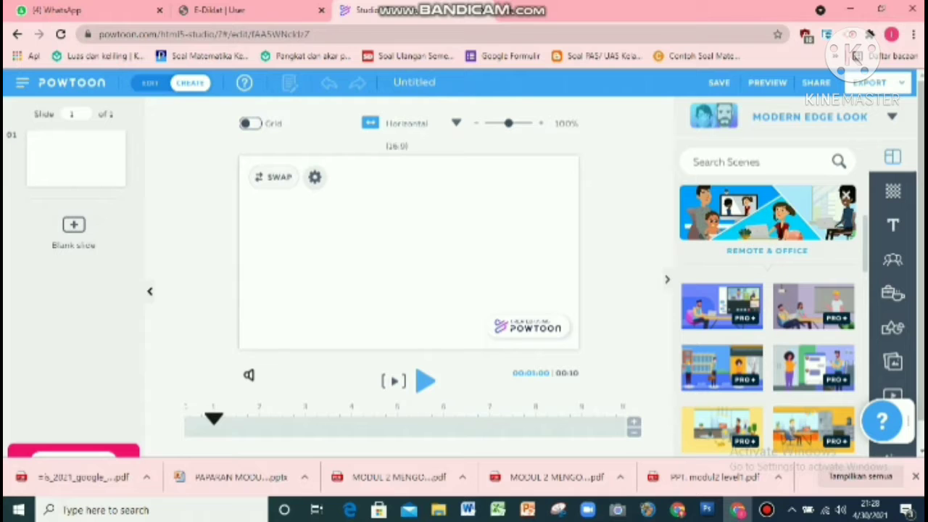
scroll(767, 326, down, 3)
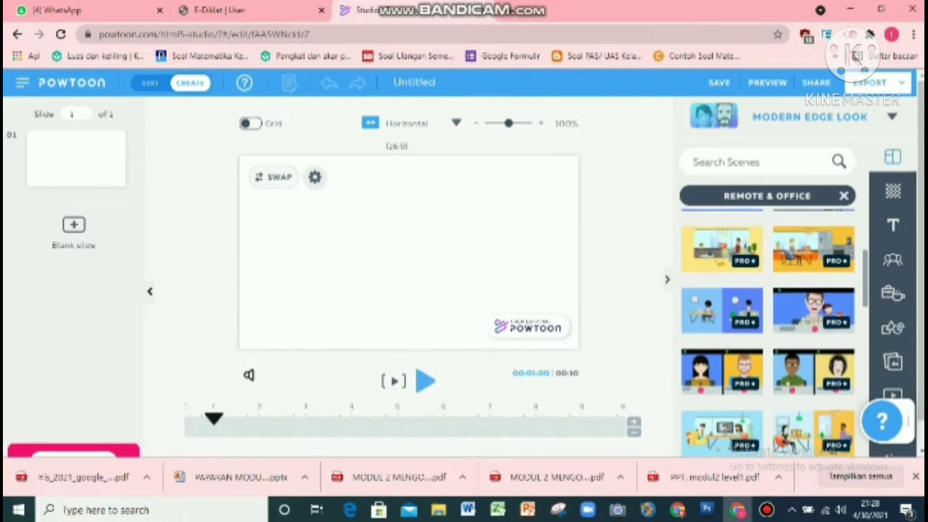
scroll(767, 326, down, 5)
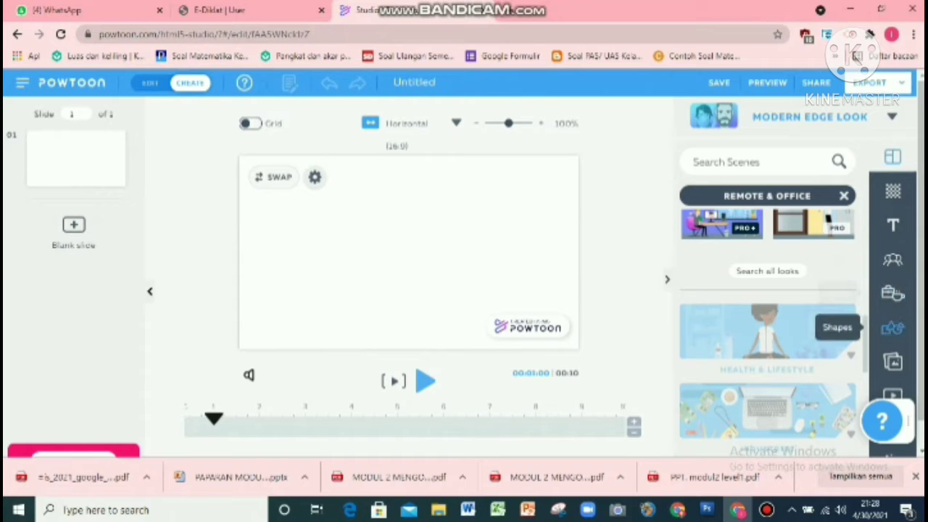
scroll(768, 341, down, 1)
scroll(768, 340, down, 5)
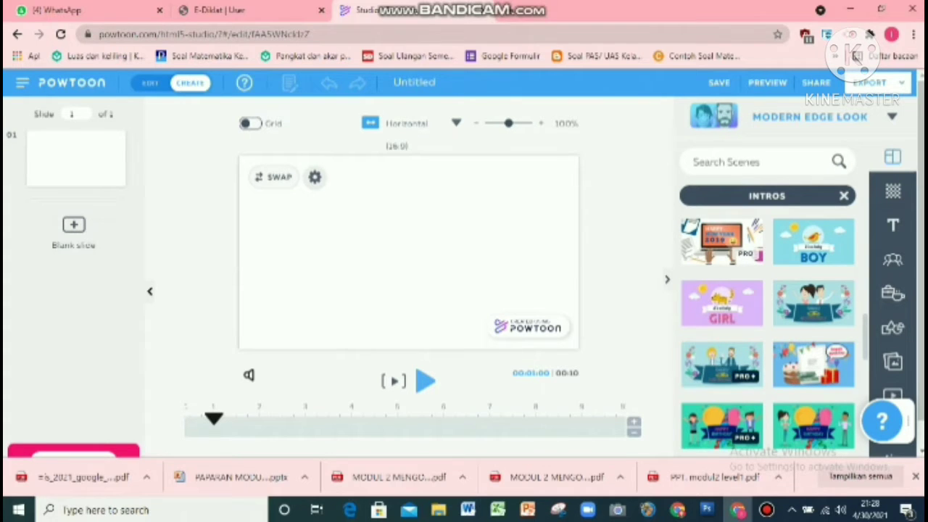
Step: Upload the image 'WhatsApp Image 2021-02-16 at 20.44.09' from Downloads to My Media and apply it as the slide background
click(892, 191)
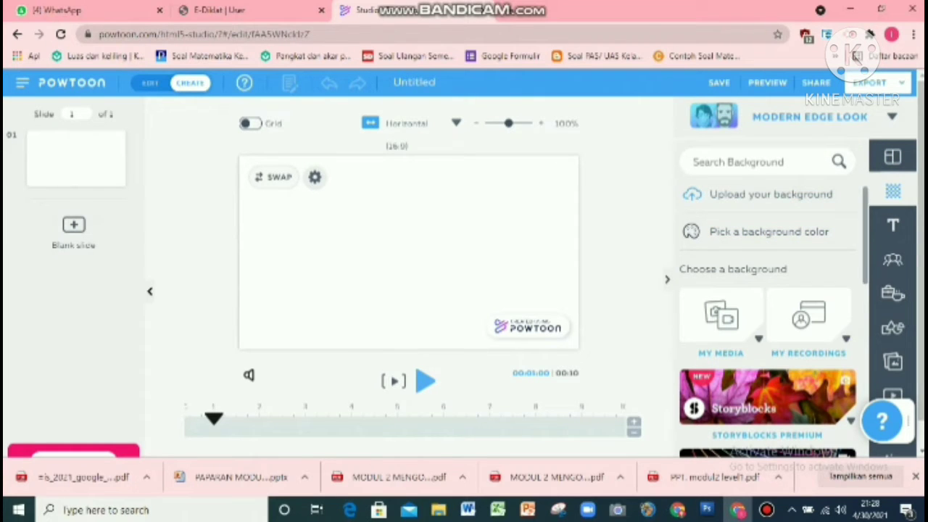
scroll(768, 326, down, 6)
drag(872, 384, 866, 275)
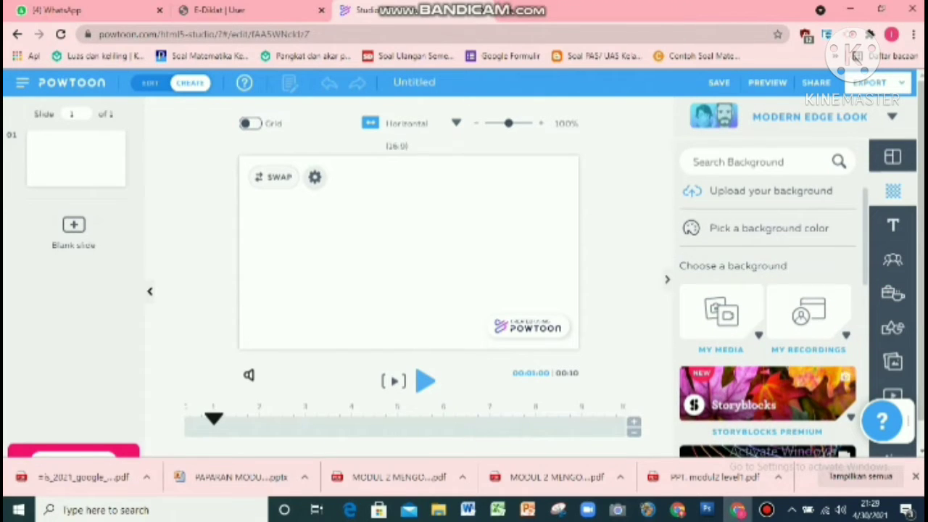
click(723, 313)
drag(865, 233, 866, 267)
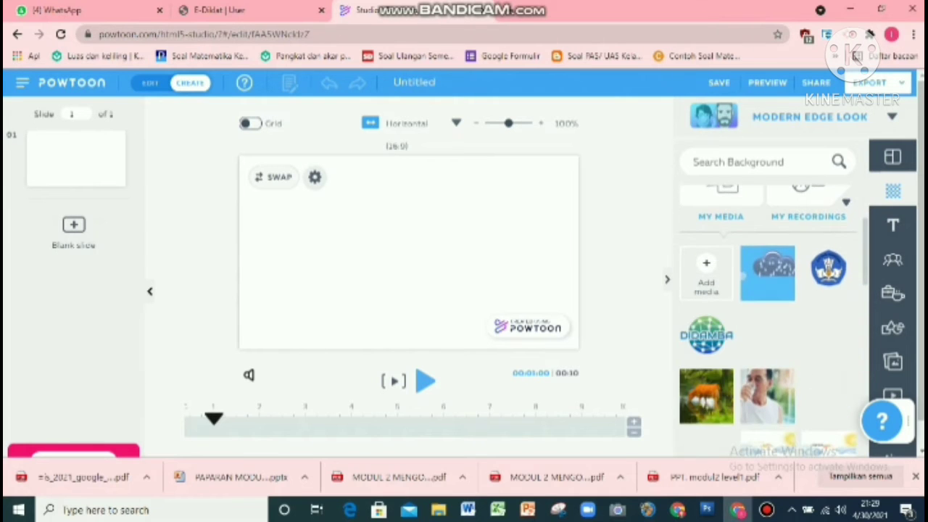
click(706, 271)
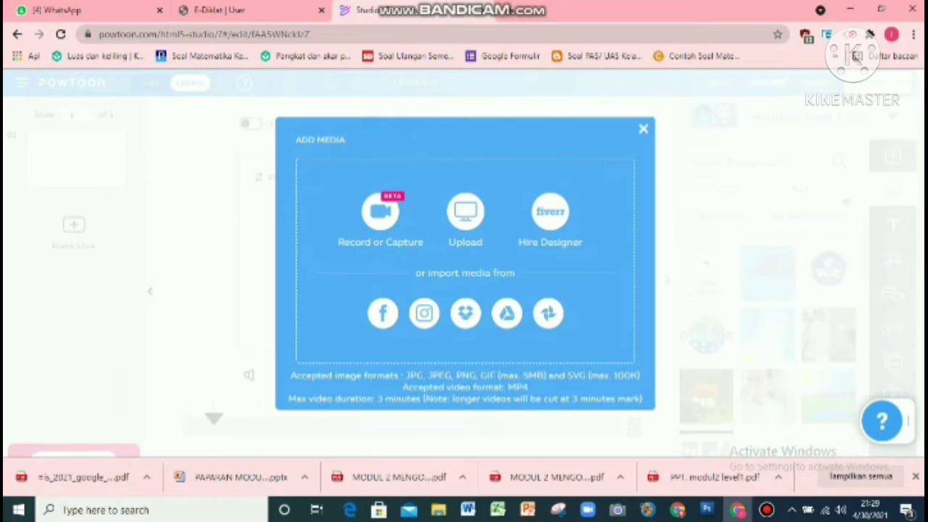
click(465, 211)
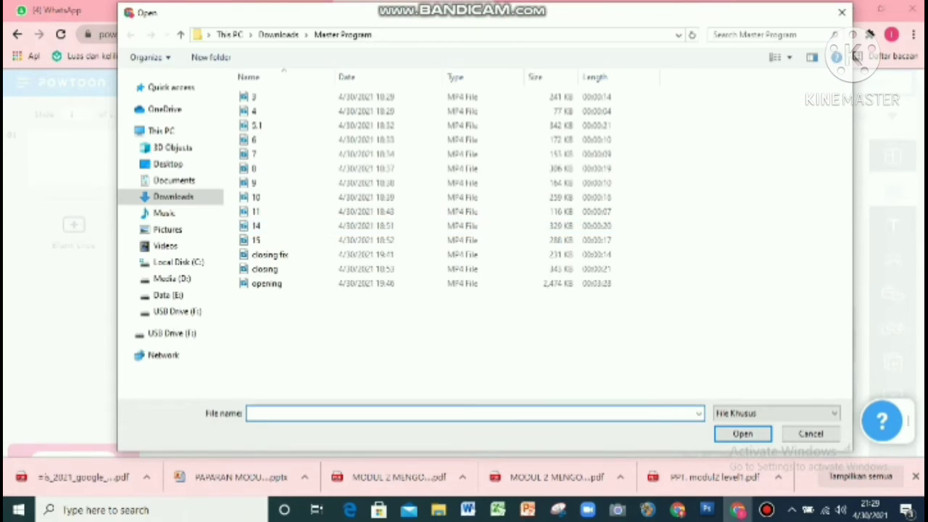
click(278, 34)
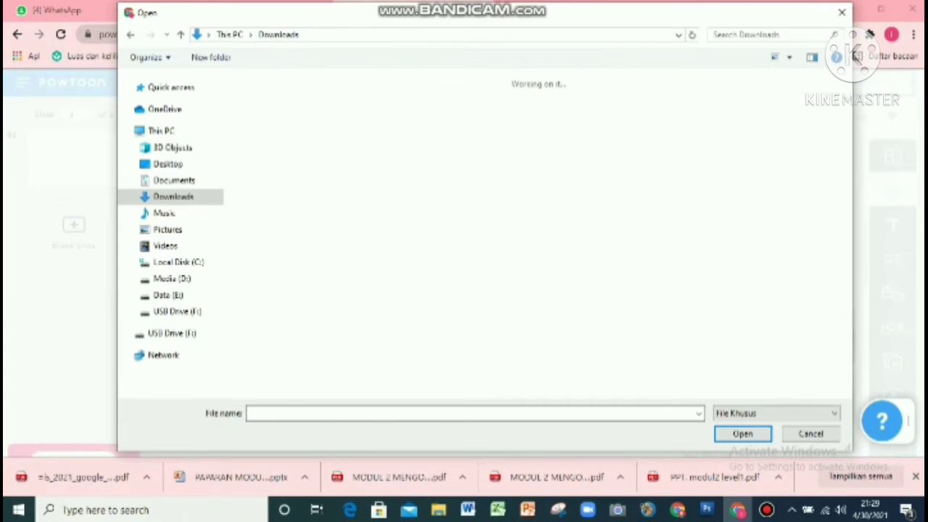
scroll(537, 232, down, 10)
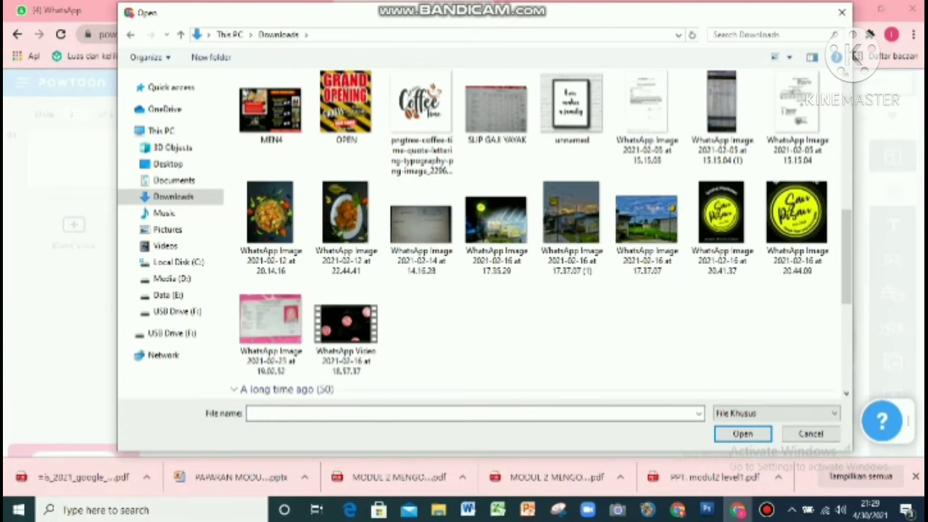
click(797, 228)
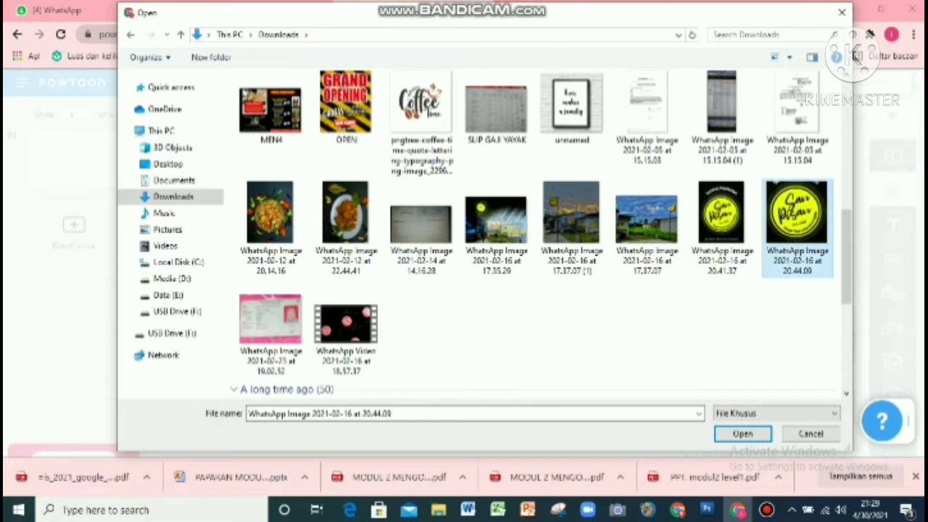
double_click(797, 228)
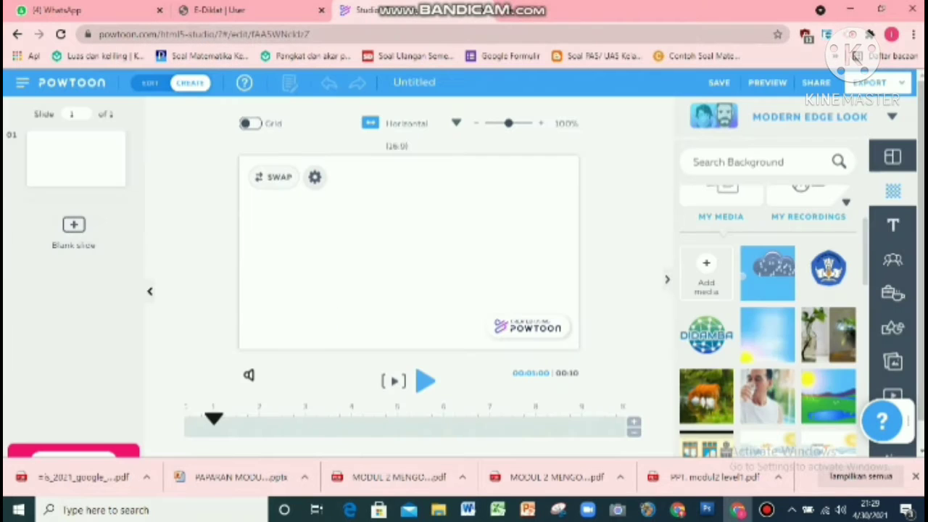
mouse_move(778, 290)
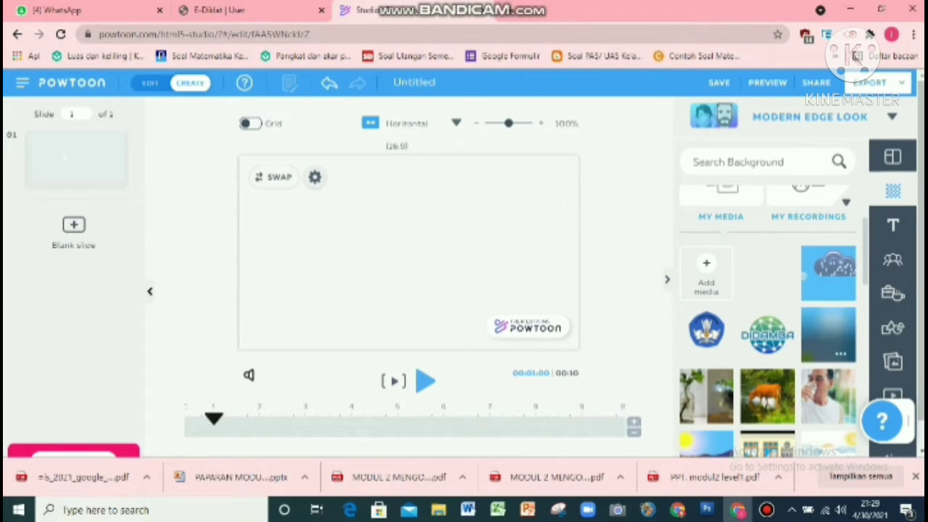
click(767, 274)
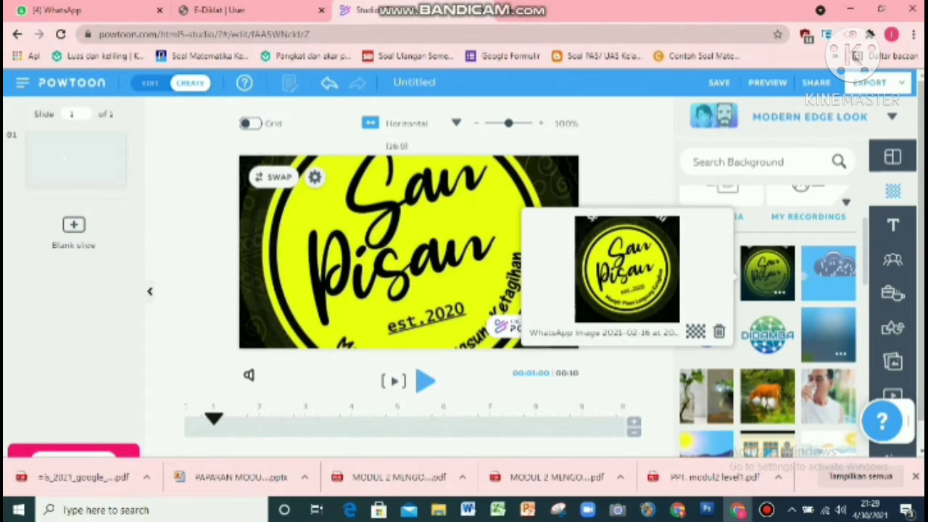
Step: Replace the slide background with a light blue triangular design from Abstract Backgrounds
scroll(767, 319, down, 1)
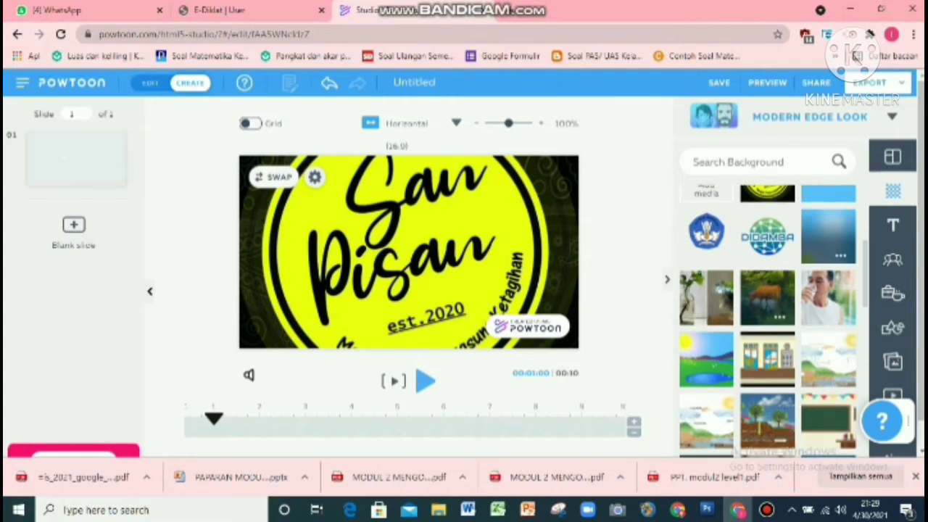
scroll(767, 319, down, 1)
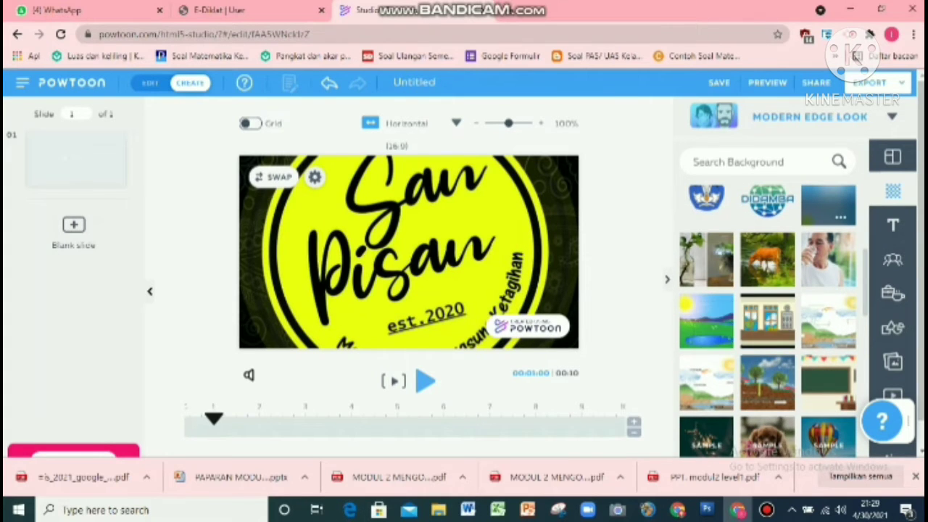
scroll(768, 321, down, 5)
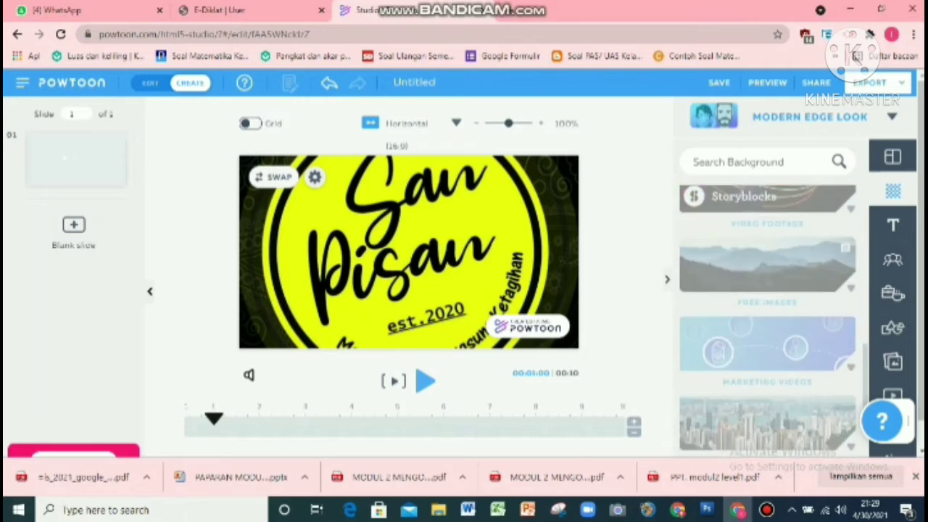
scroll(767, 319, down, 3)
scroll(767, 319, down, 2)
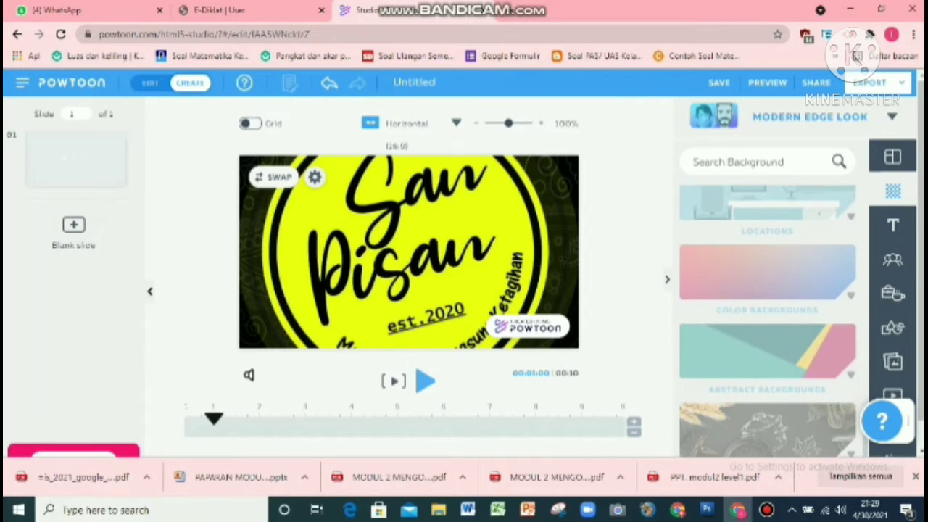
scroll(767, 319, down, 3)
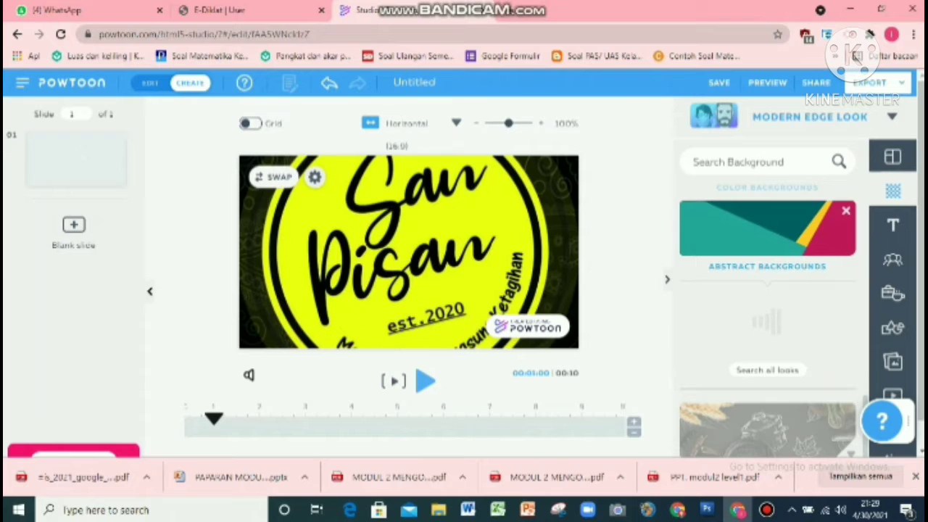
scroll(767, 319, down, 1)
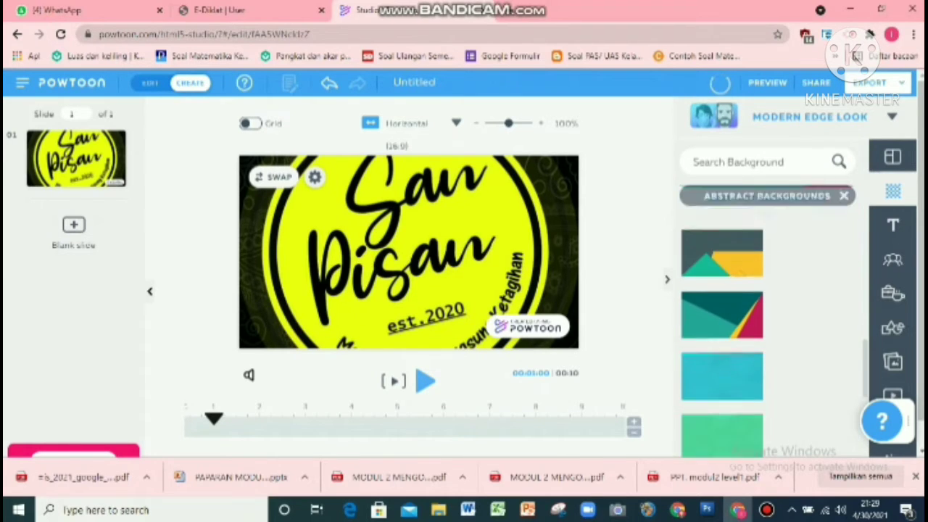
scroll(767, 327, down, 1)
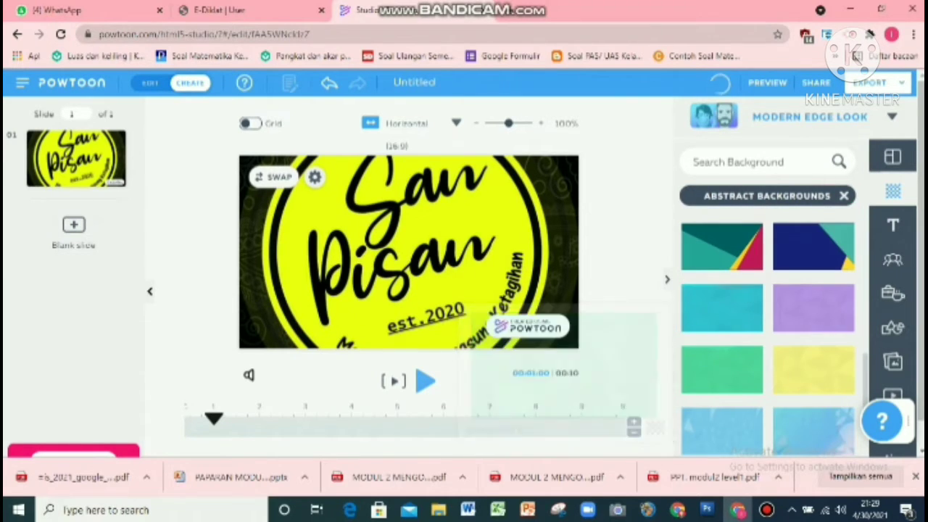
click(721, 429)
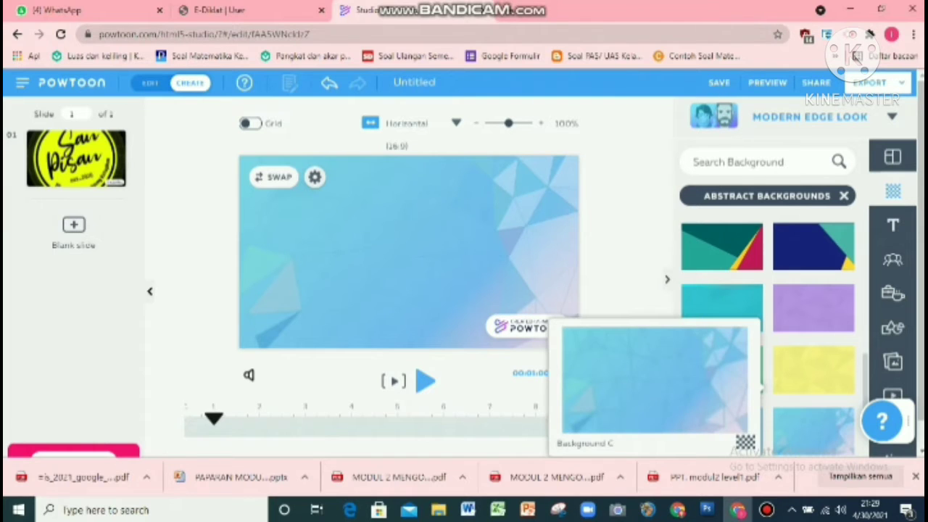
Step: Add a thought-bubble element from the Text Elements category and move it to the slide's upper right area
scroll(767, 326, down, 1)
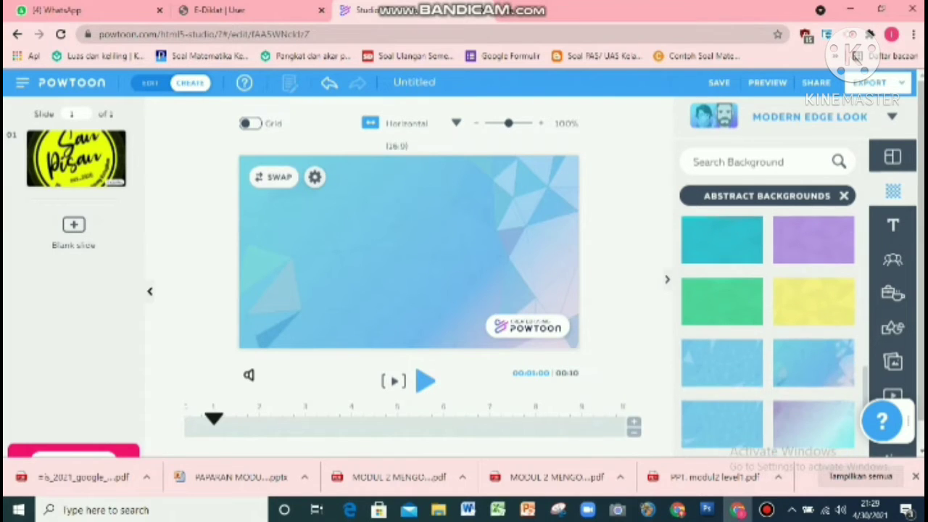
mouse_move(812, 364)
click(892, 225)
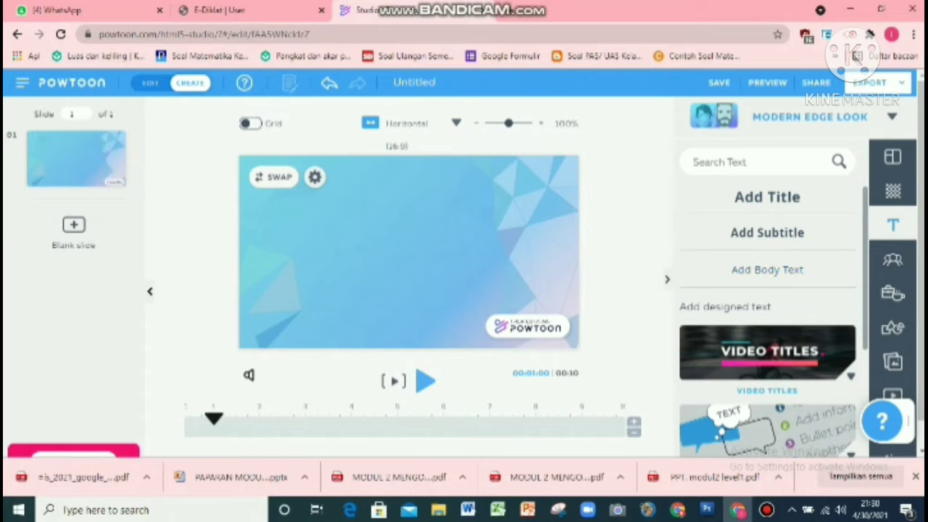
scroll(768, 319, down, 3)
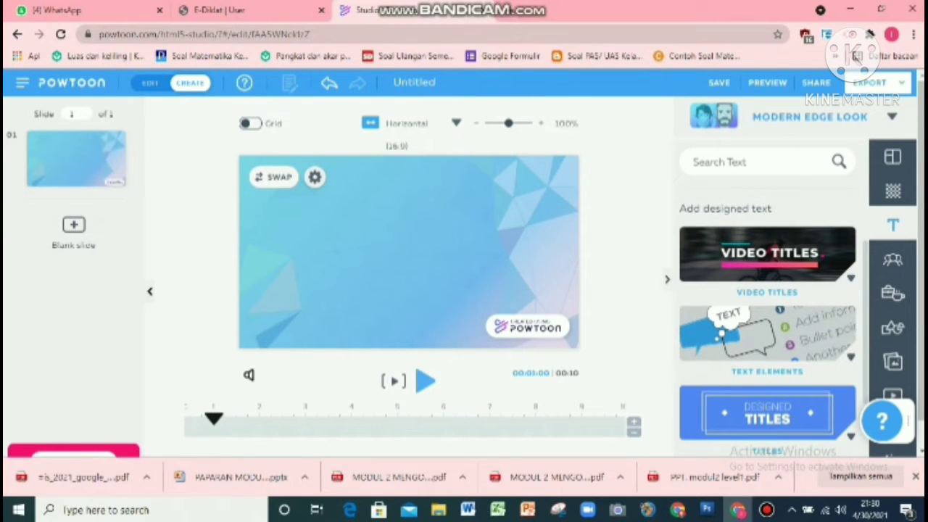
click(768, 254)
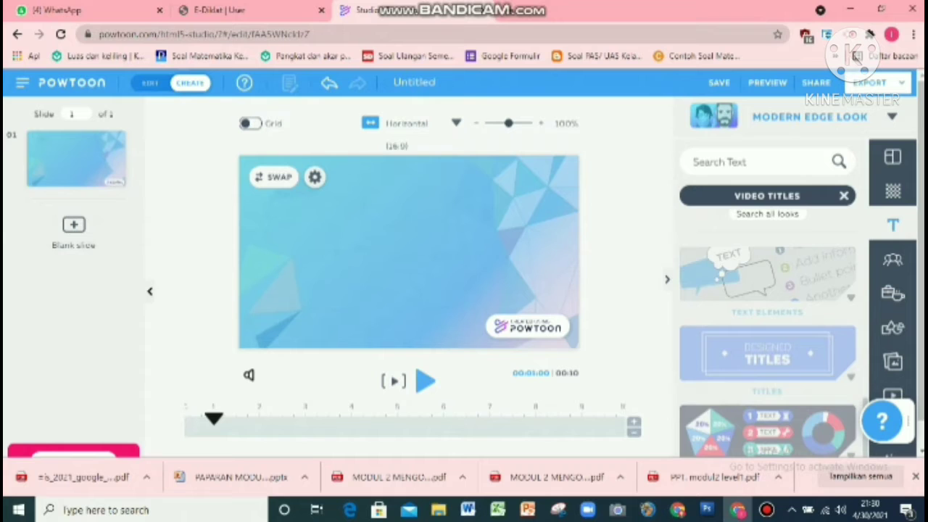
click(767, 276)
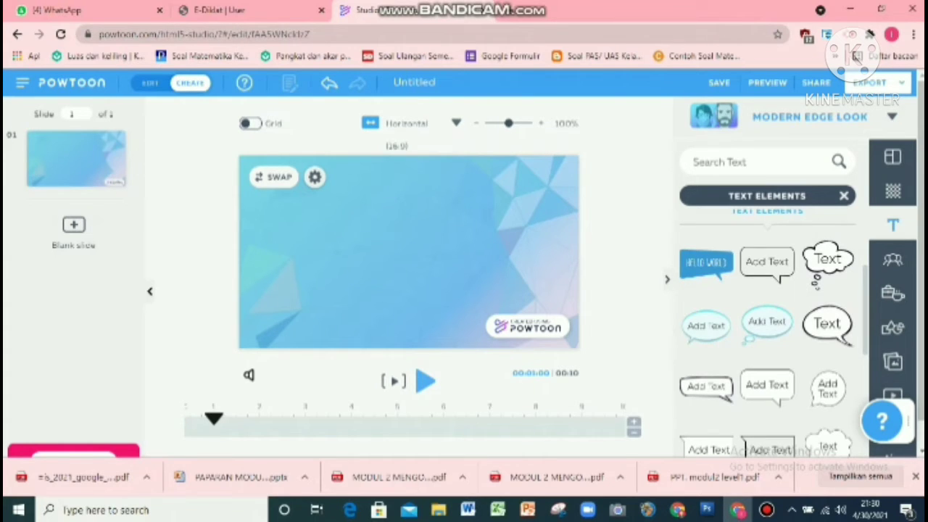
click(827, 259)
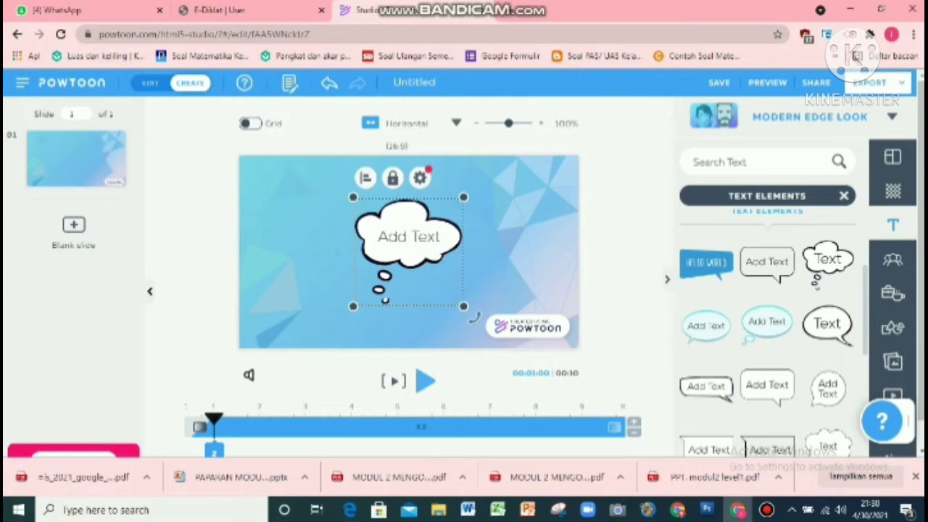
drag(408, 236, 493, 209)
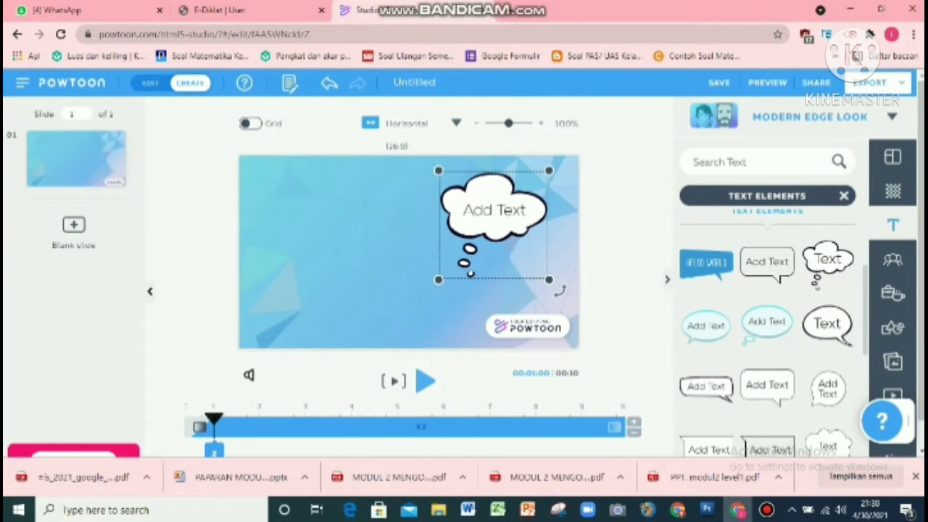
Step: Recolor the thought bubble with the color picker, trying teal and then white
click(505, 177)
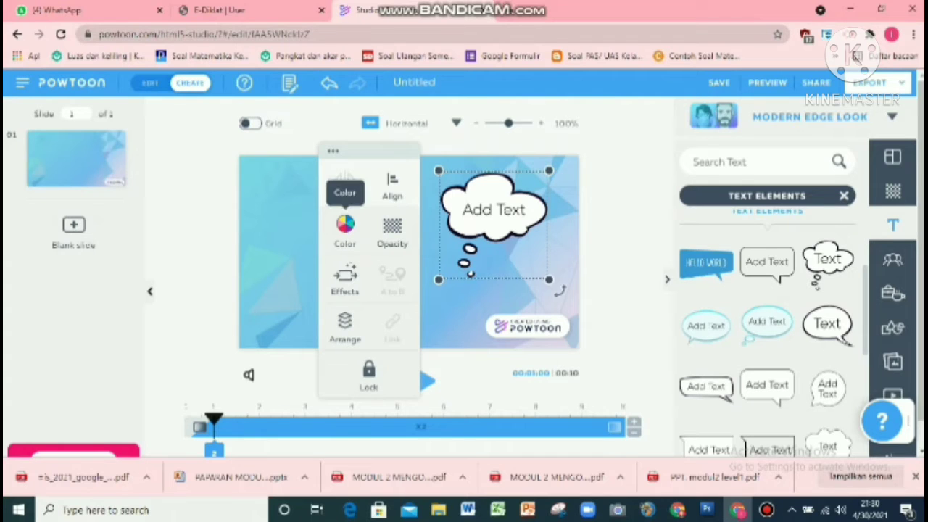
click(345, 225)
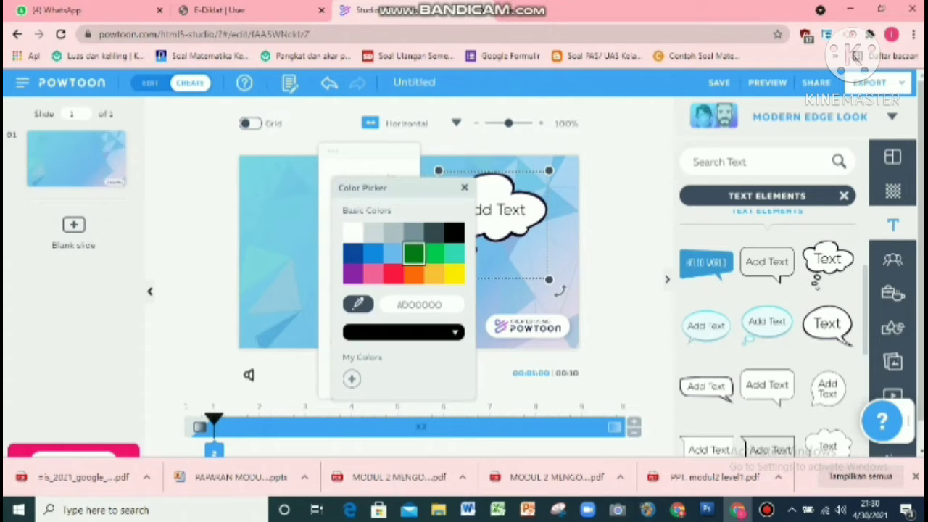
click(453, 232)
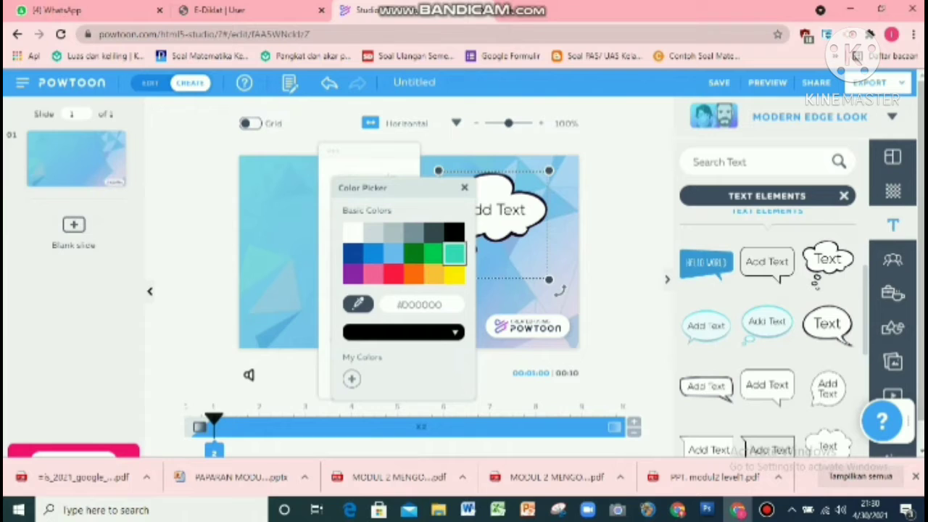
click(454, 253)
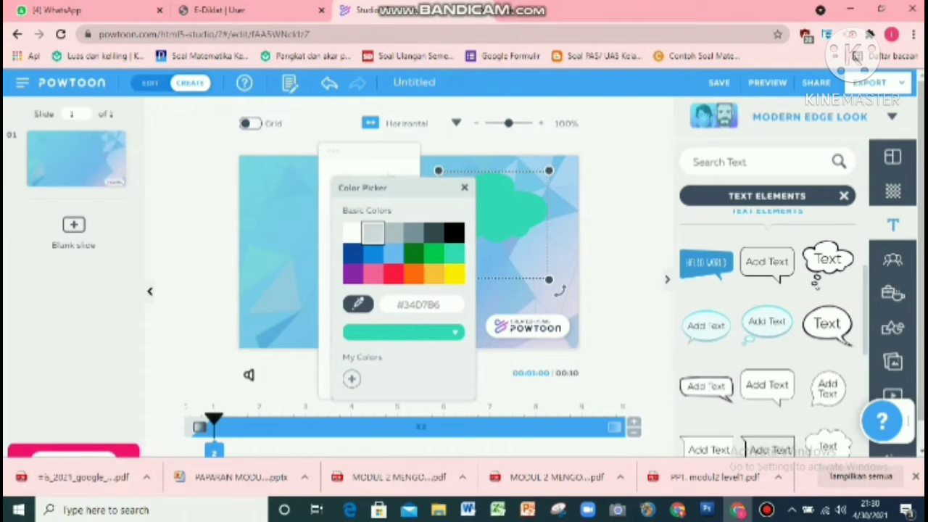
click(352, 232)
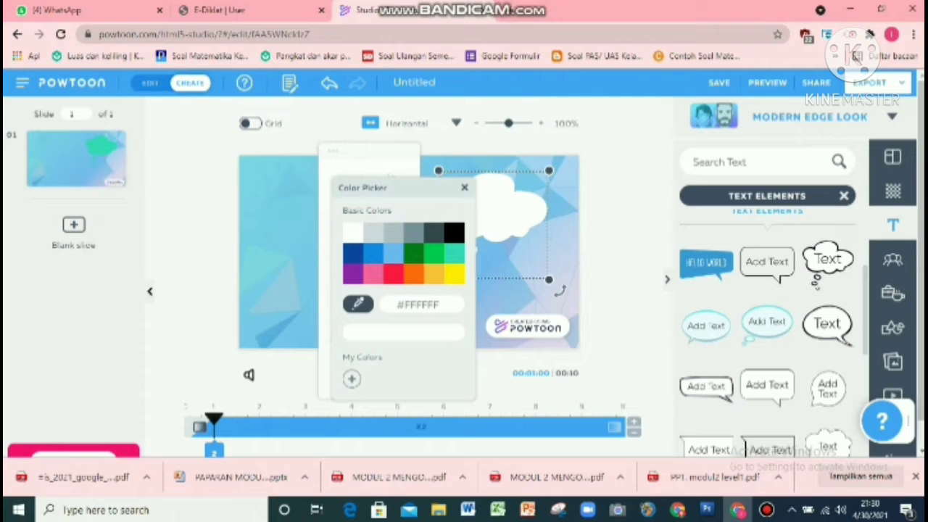
click(464, 188)
click(495, 209)
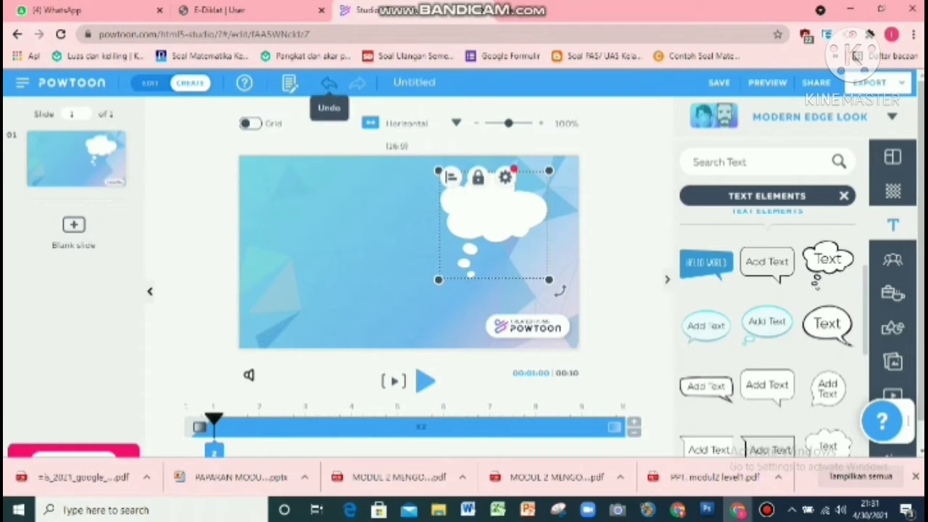
Step: Undo both bubble color changes
click(329, 82)
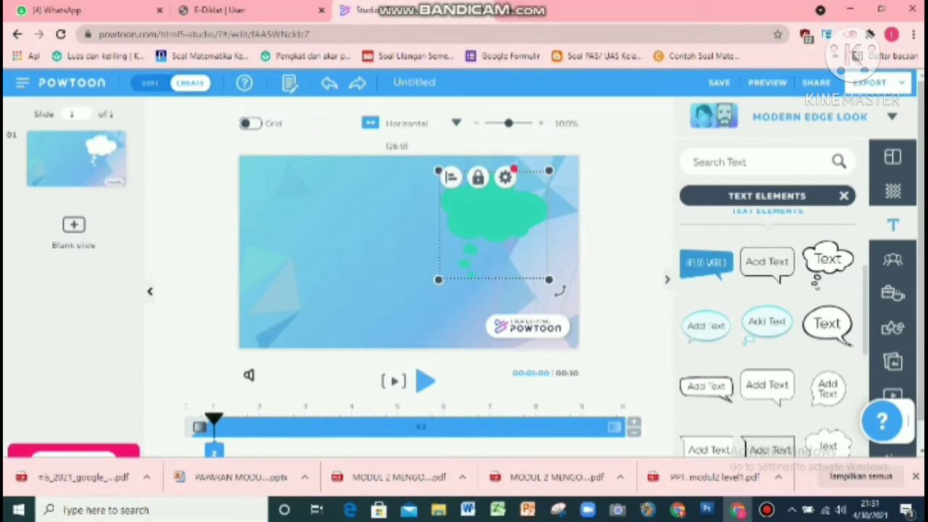
click(329, 83)
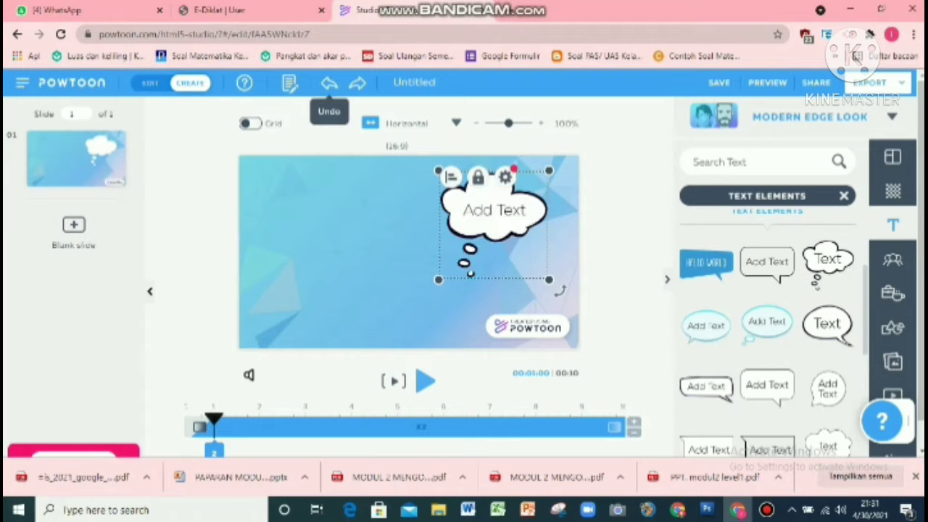
Step: Replace the bubble's text with 'Darimanakah Datangnya Air?' and widen its text box
double_click(495, 211)
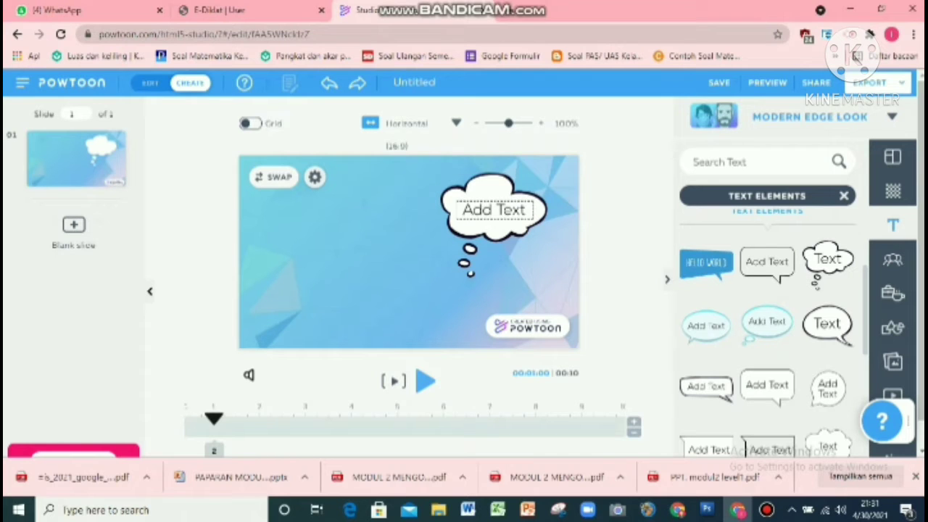
click(494, 211)
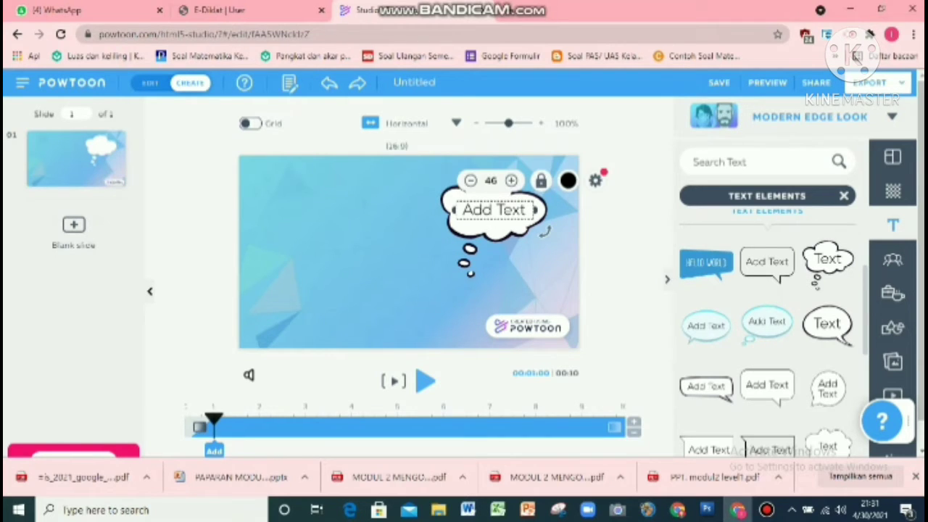
double_click(494, 210)
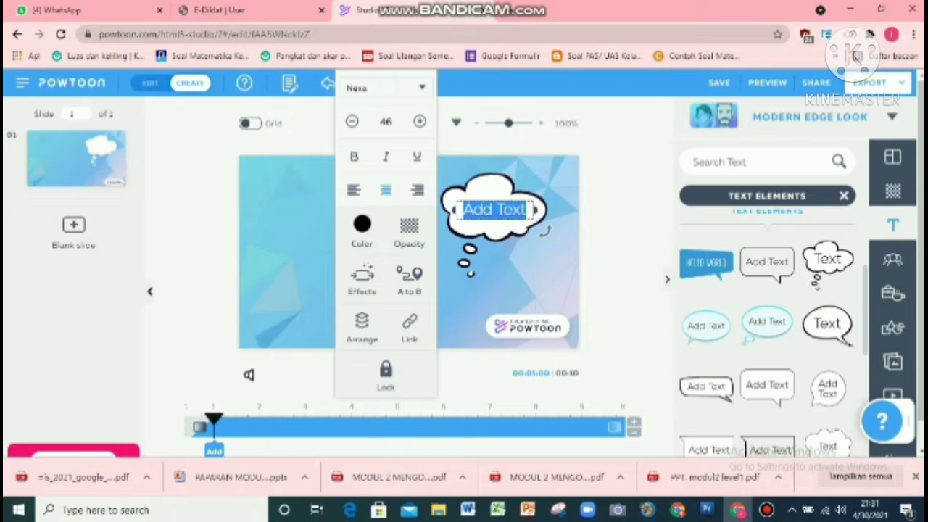
text(D)
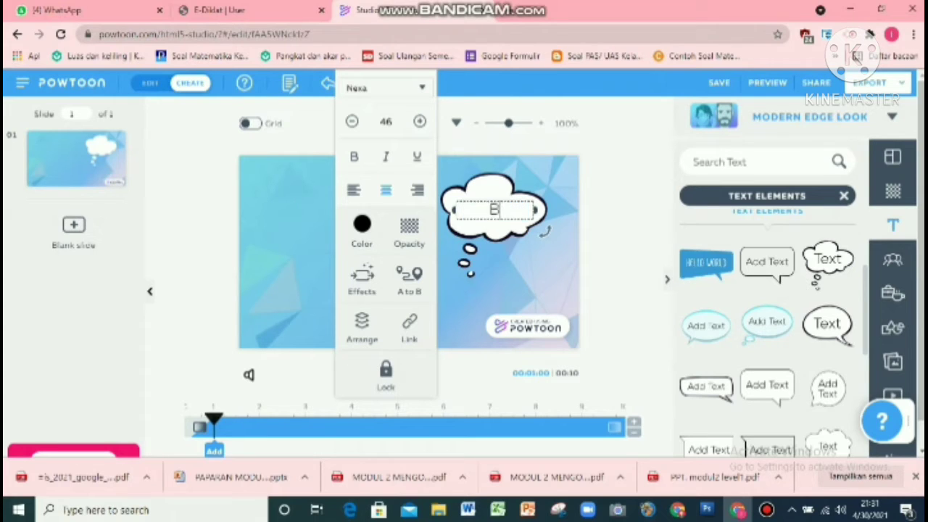
text(arimanak)
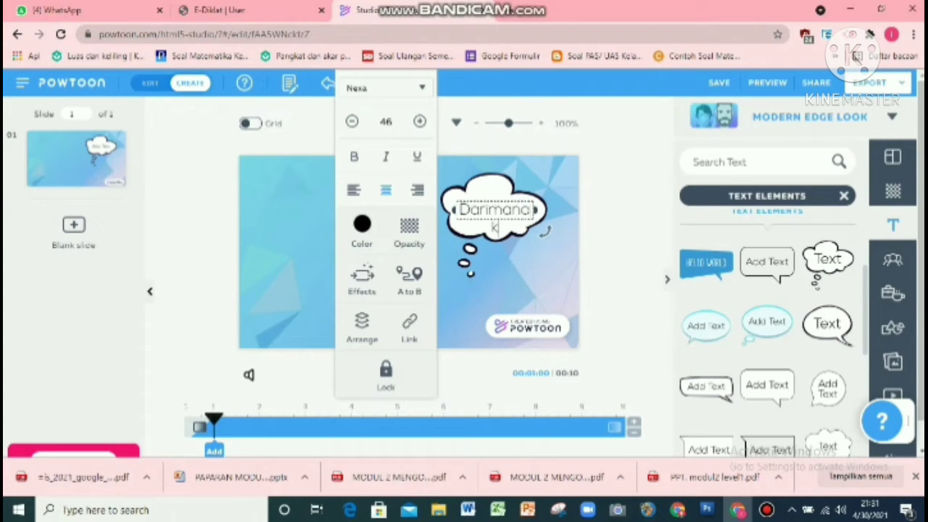
text(ah Datangnya Air)
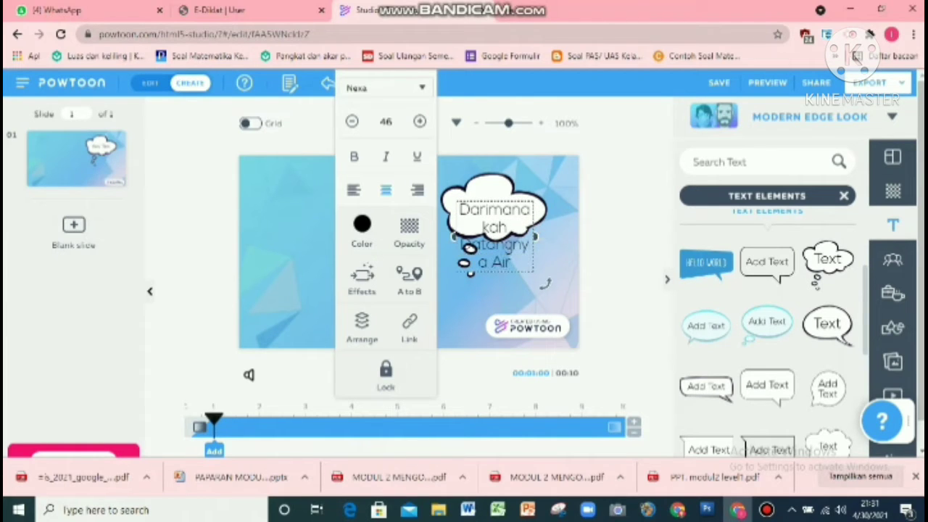
text(?)
drag(535, 237, 553, 237)
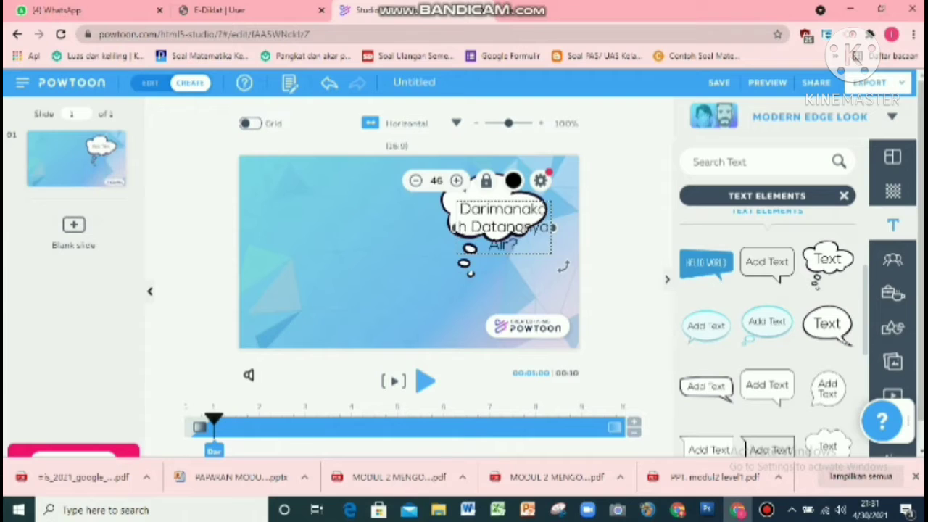
Step: Set the bubble text's font size to 43 and make it bold
click(541, 181)
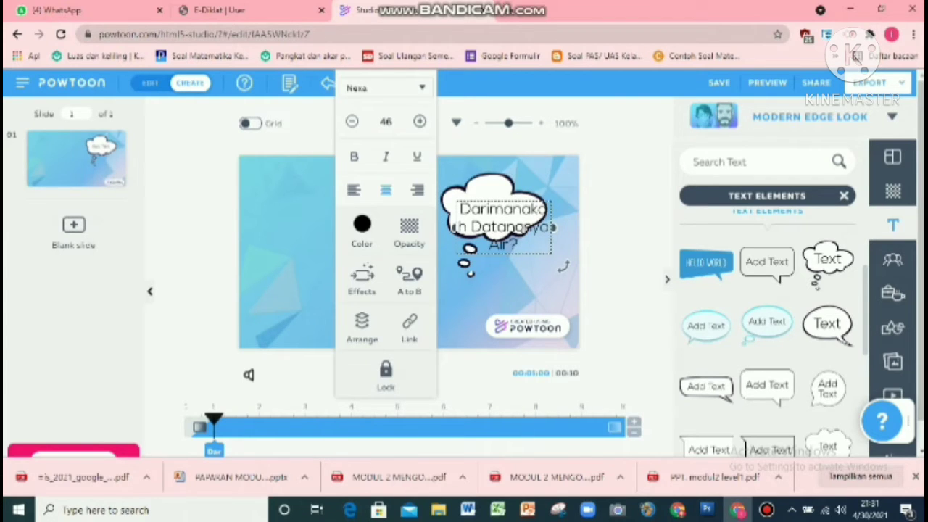
click(352, 122)
click(353, 122)
click(352, 121)
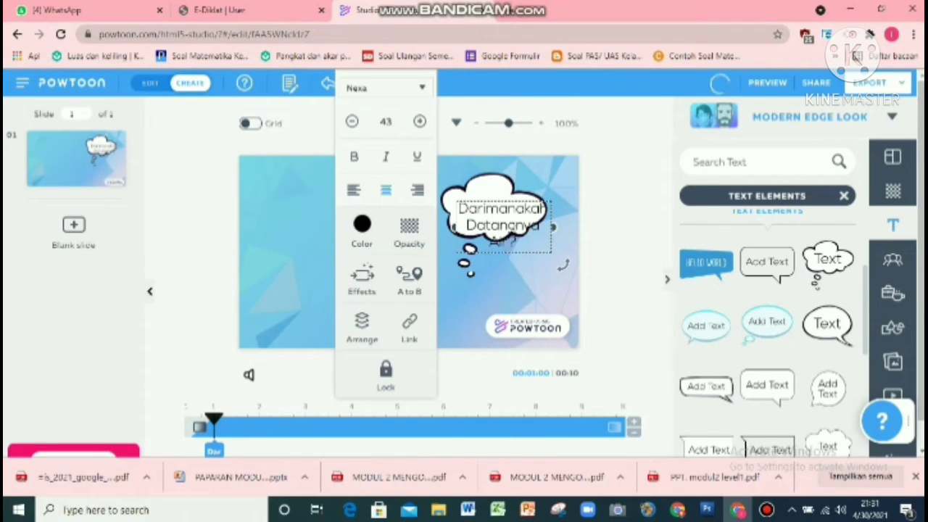
key(ctrl+b)
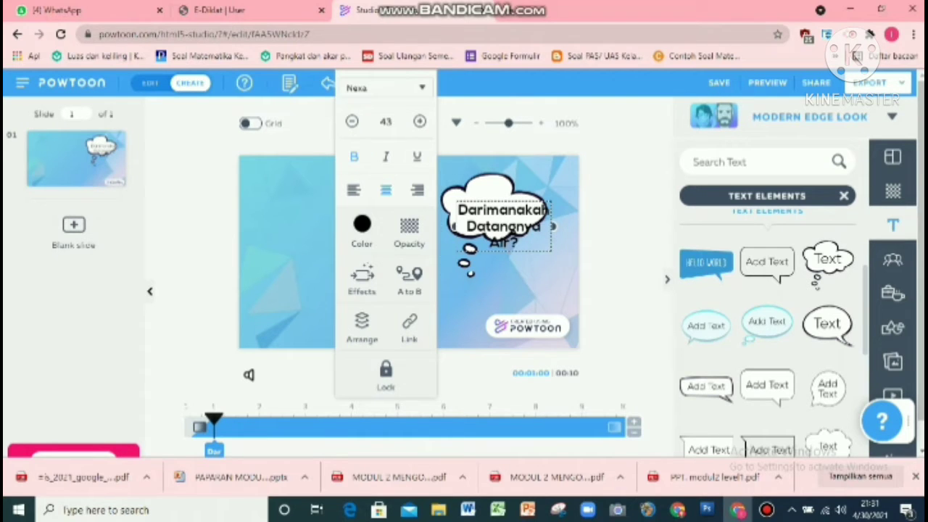
Step: Reposition the text inside the bubble and enlarge the bubble around it
drag(503, 226, 499, 213)
click(493, 242)
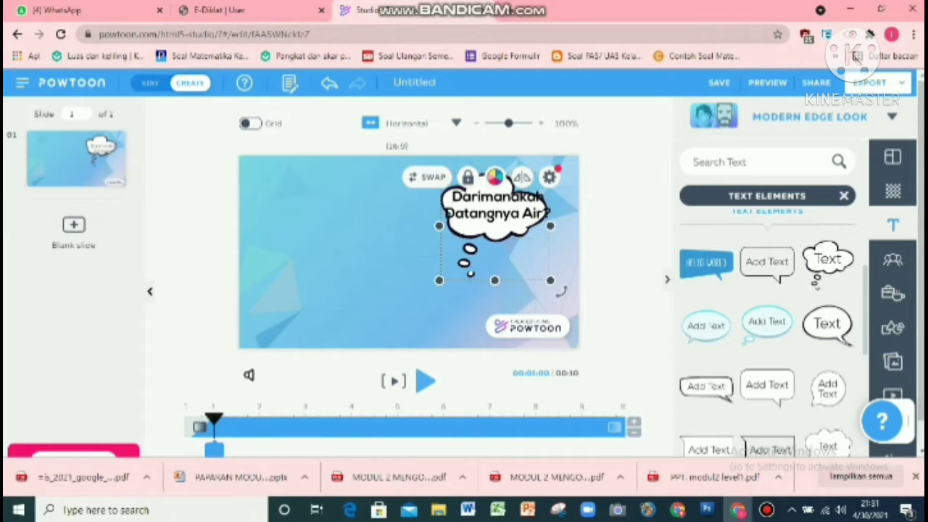
drag(440, 281, 423, 296)
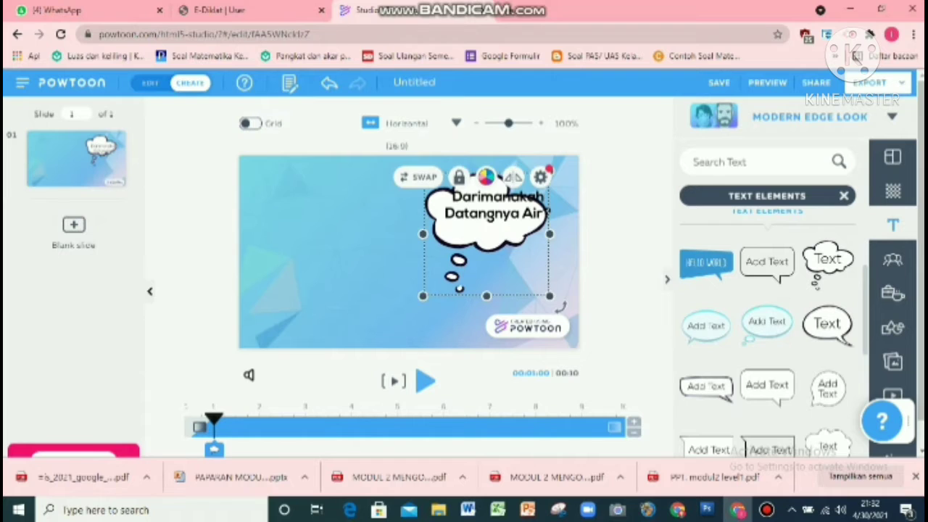
mouse_move(489, 243)
mouse_down()
mouse_move(506, 229)
mouse_move(499, 233)
mouse_up()
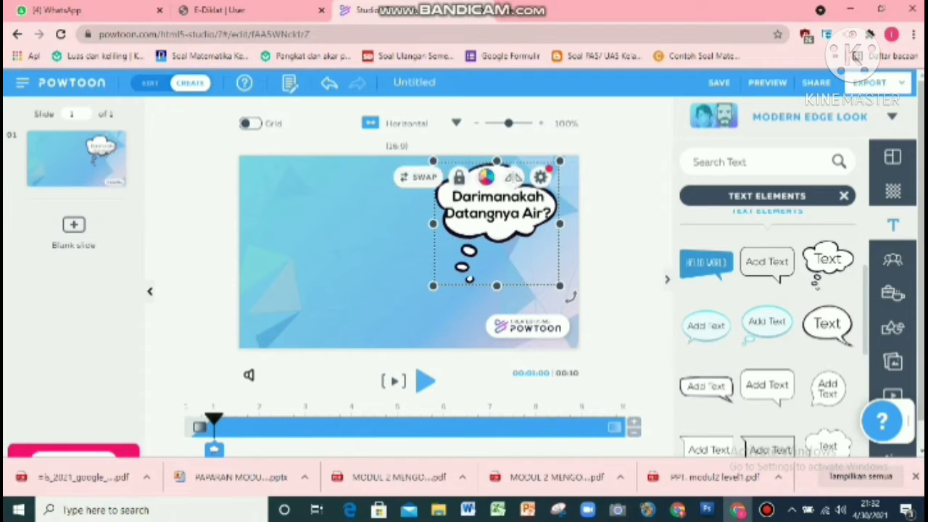
drag(559, 286, 572, 298)
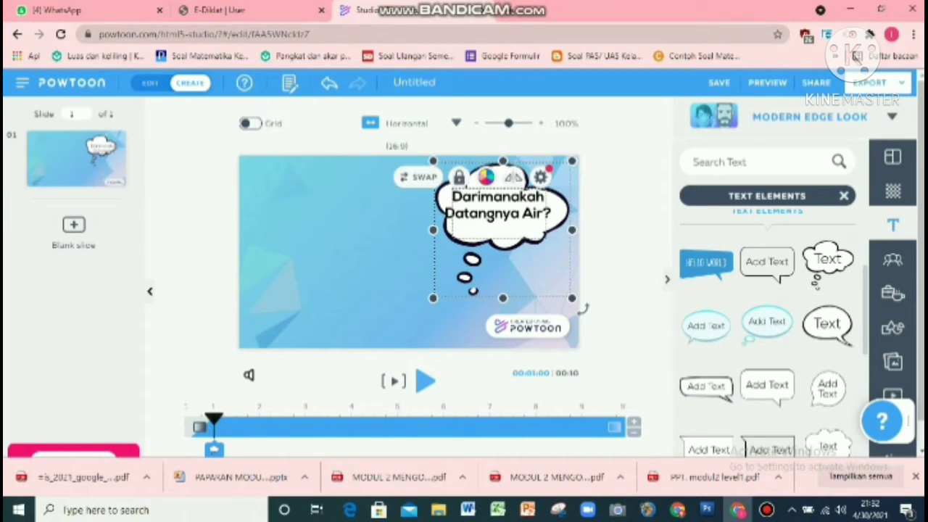
Step: Move the thought bubble and its text to the slide's upper left corner
drag(500, 206, 345, 189)
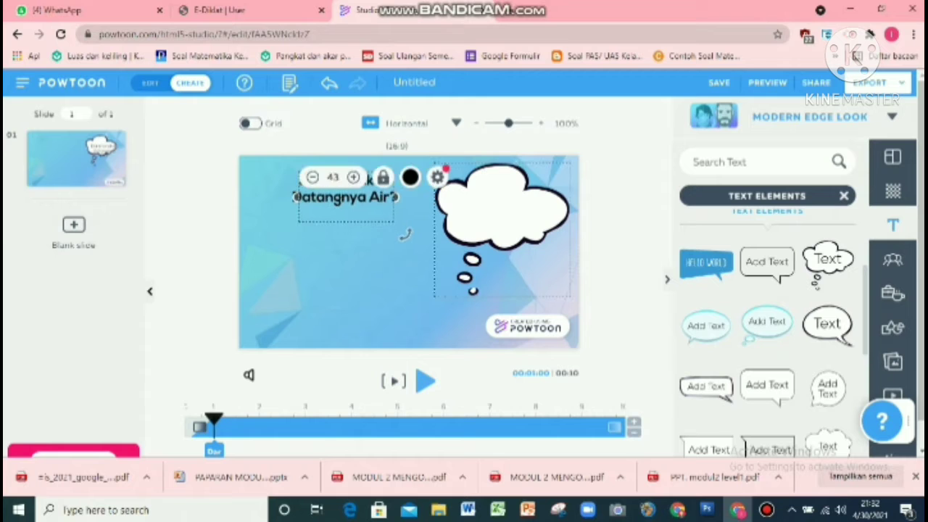
drag(500, 206, 309, 205)
click(325, 204)
drag(404, 234, 368, 251)
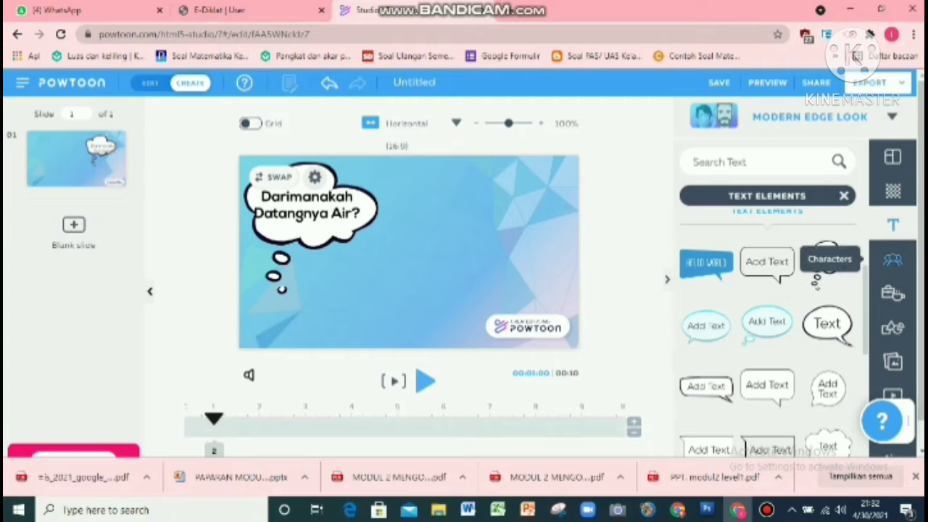
Step: Open the character library and browse to The Office - Free character set
click(893, 259)
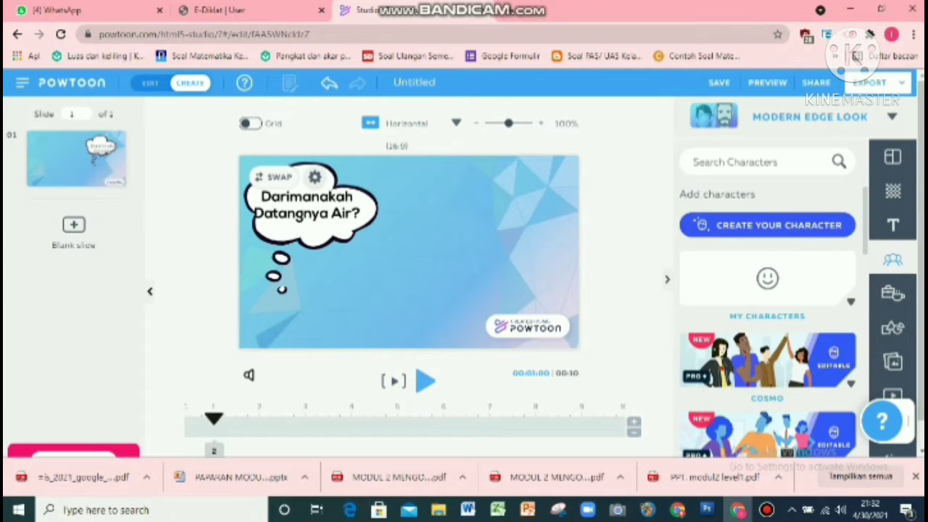
scroll(769, 322, down, 1)
scroll(769, 322, down, 10)
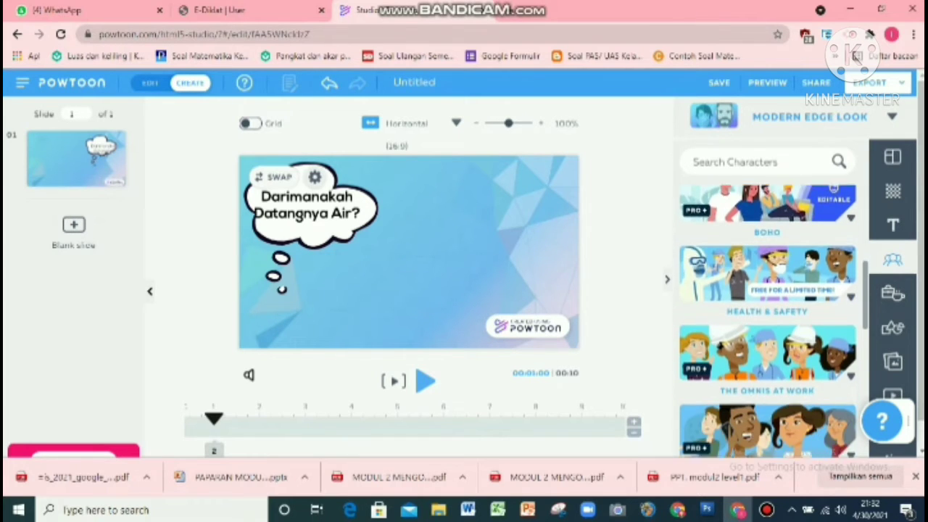
scroll(768, 322, down, 3)
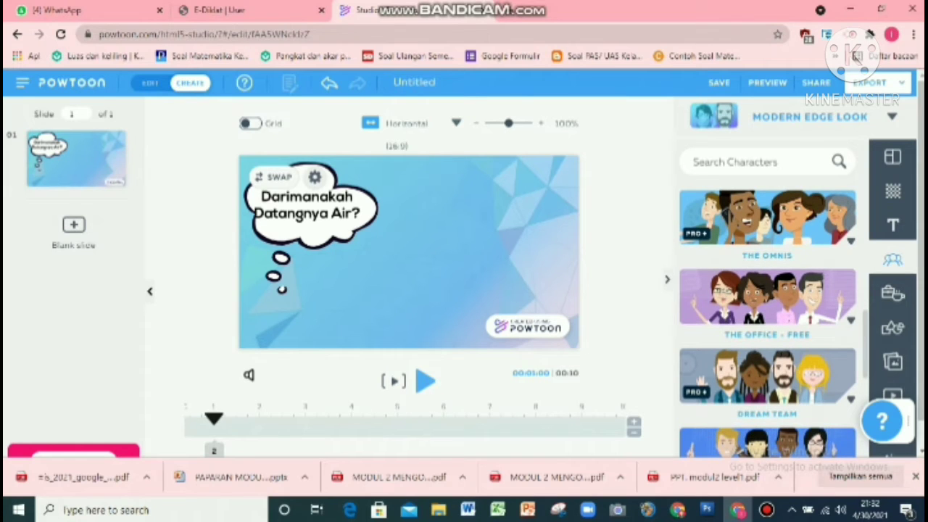
click(767, 298)
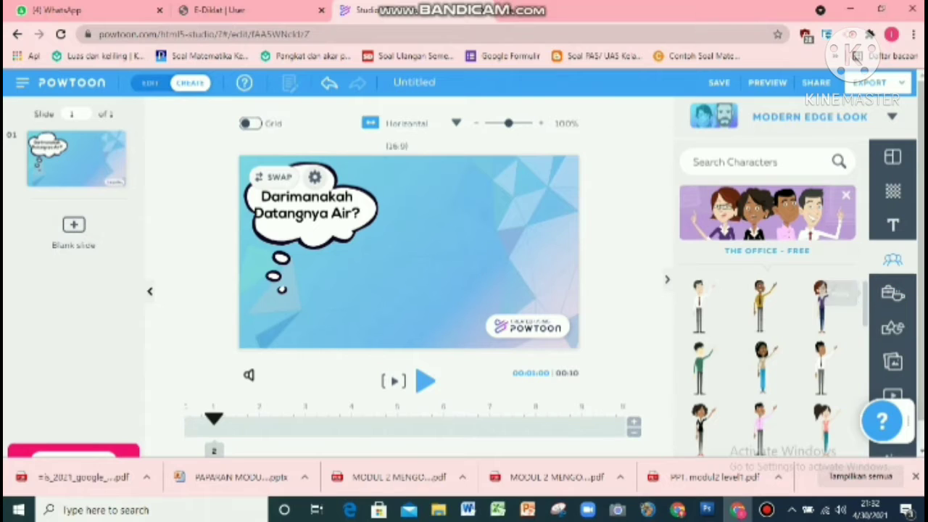
Step: Add a woman character from The Office - Free set in the Thinking pose and place her below the thought bubble
scroll(769, 326, down, 3)
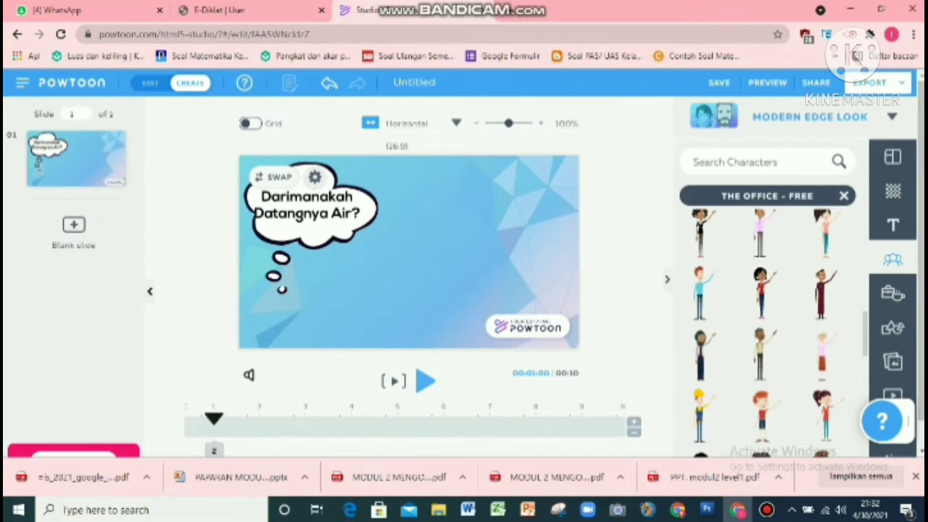
click(701, 356)
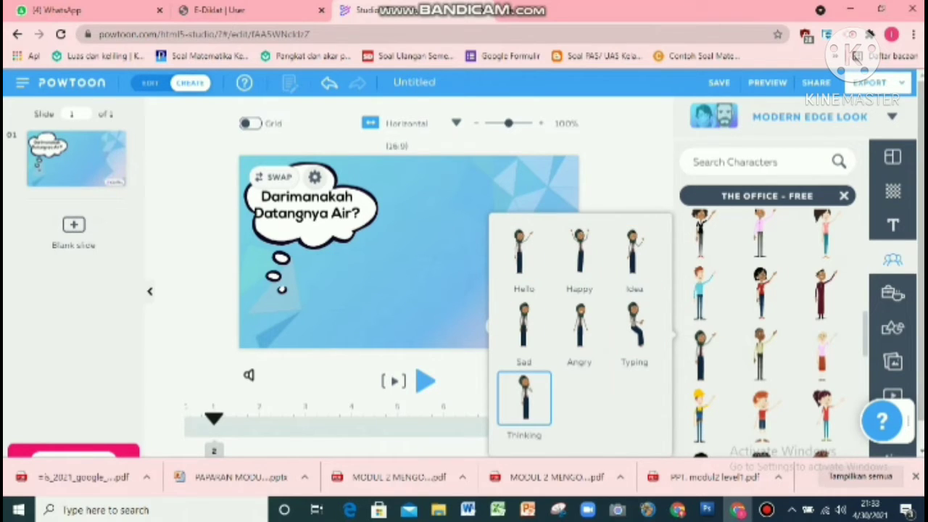
click(524, 397)
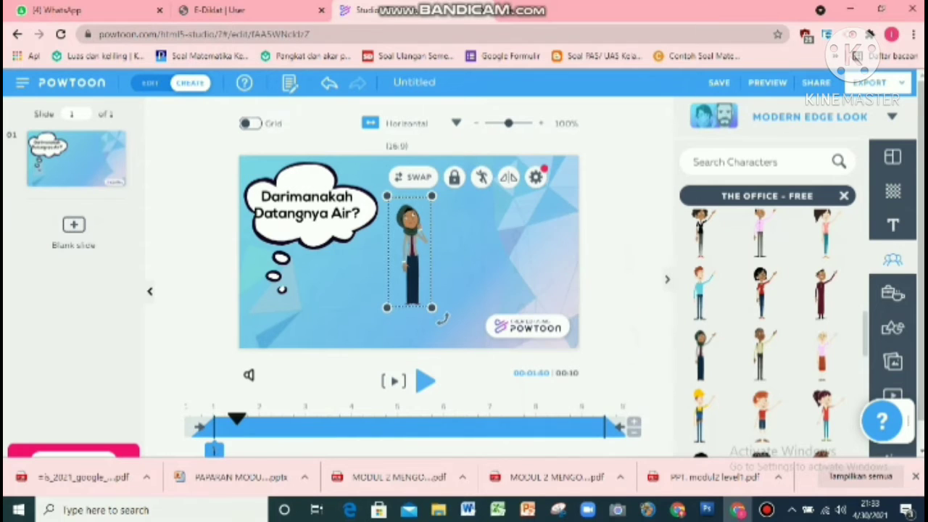
drag(411, 254, 331, 297)
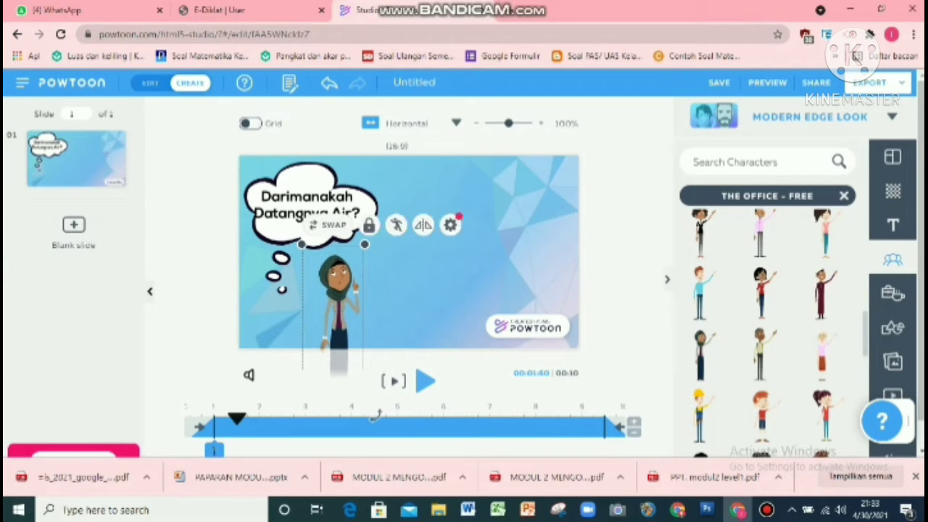
click(435, 275)
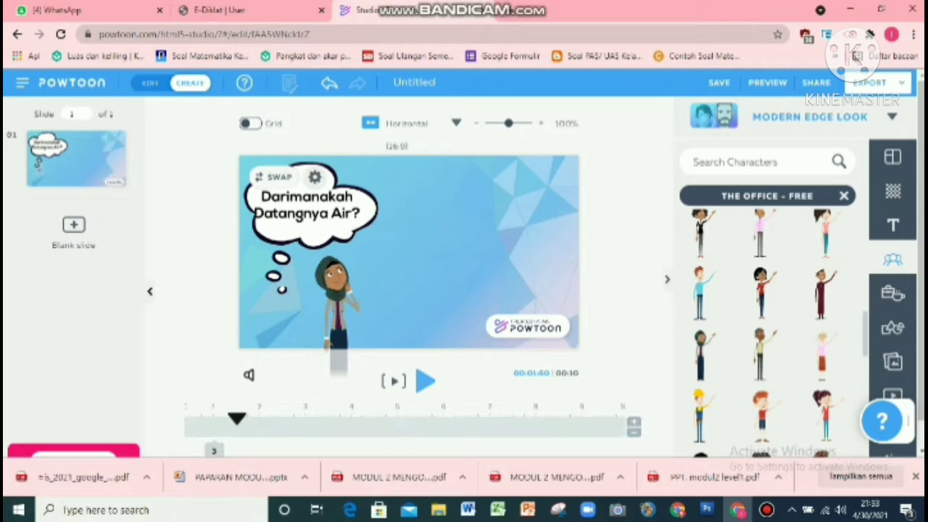
Step: Flip the thinking character horizontally and nudge her slightly up under the bubble
click(338, 293)
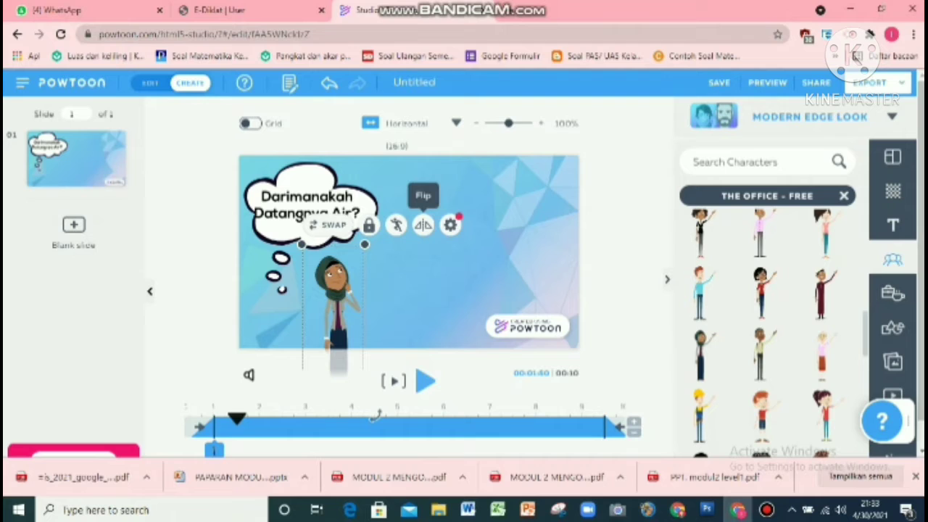
click(423, 225)
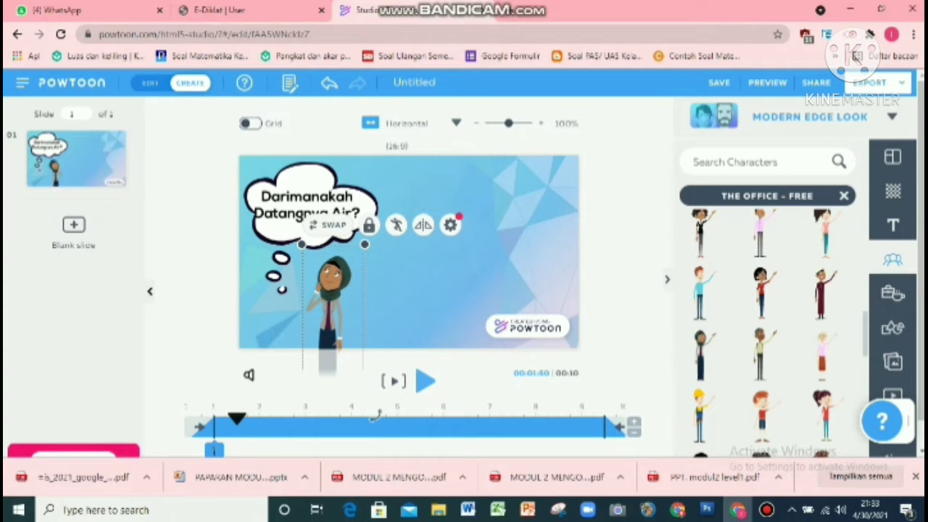
drag(330, 300, 322, 290)
click(423, 284)
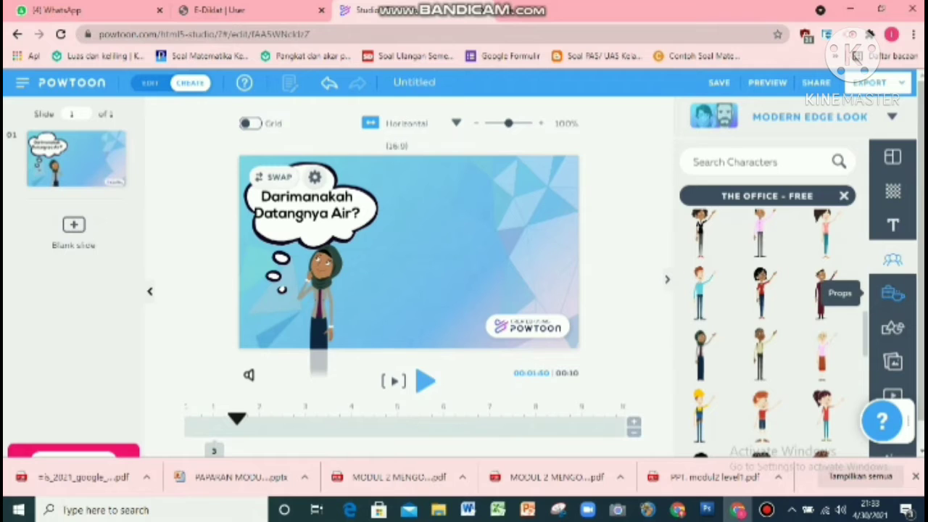
Step: Add the water puddle prop from the Nature props and enlarge it across the lower middle of the slide
click(893, 292)
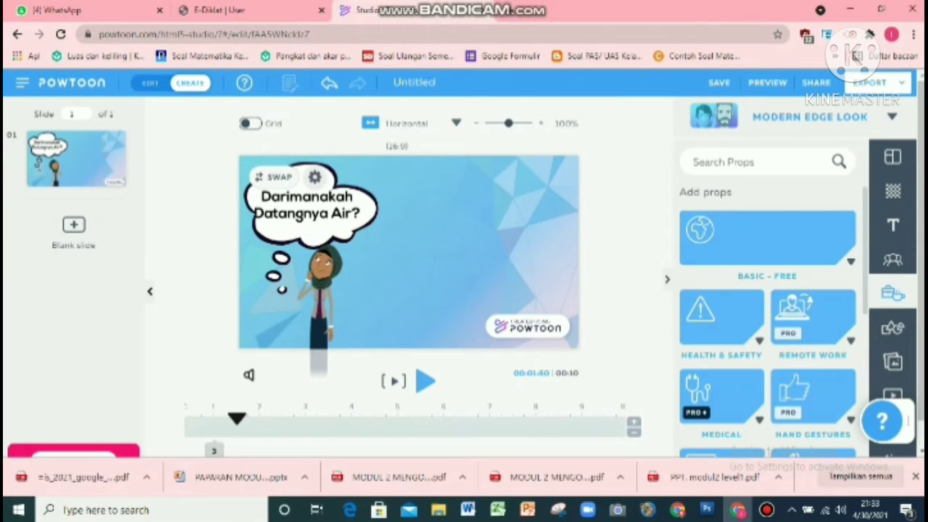
scroll(769, 319, down, 5)
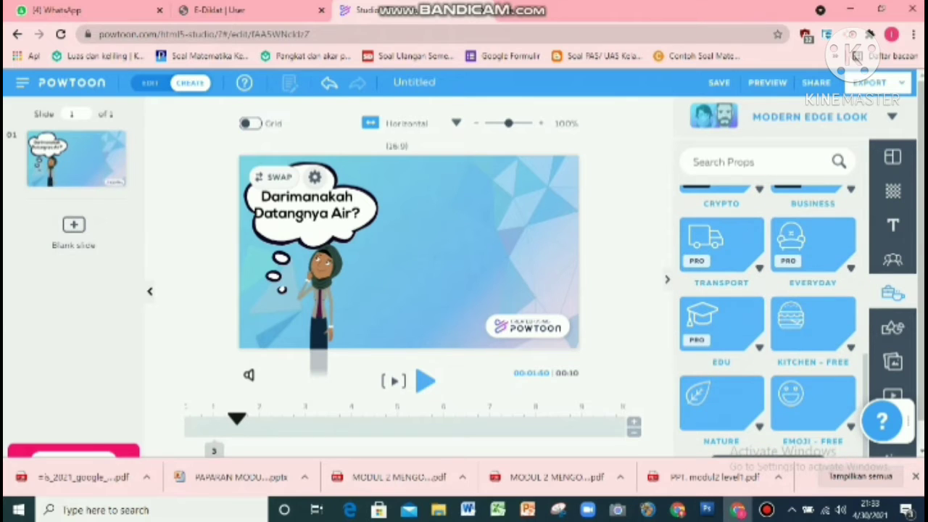
click(721, 403)
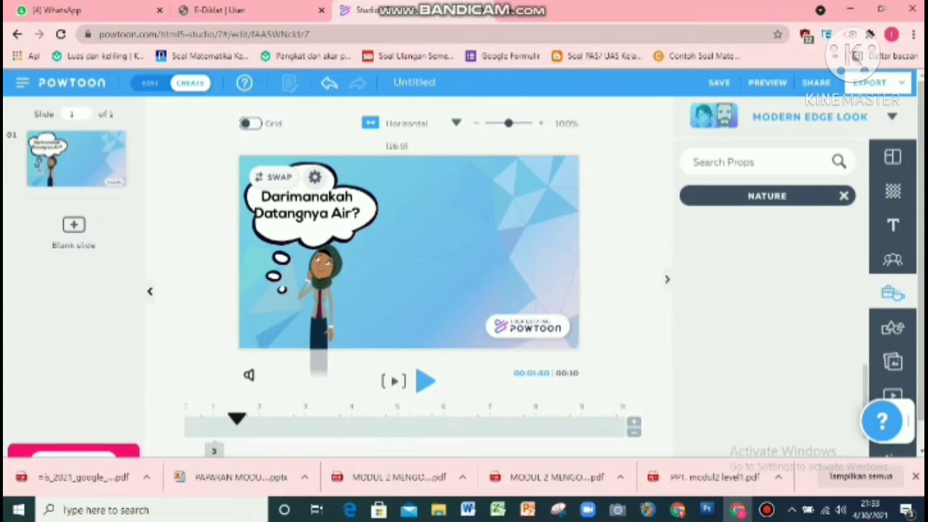
scroll(767, 312, down, 3)
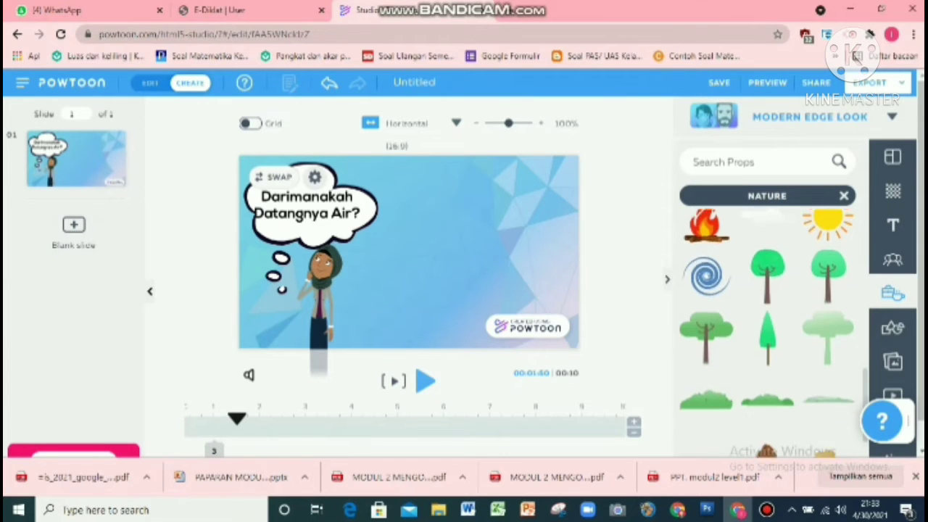
scroll(767, 312, down, 1)
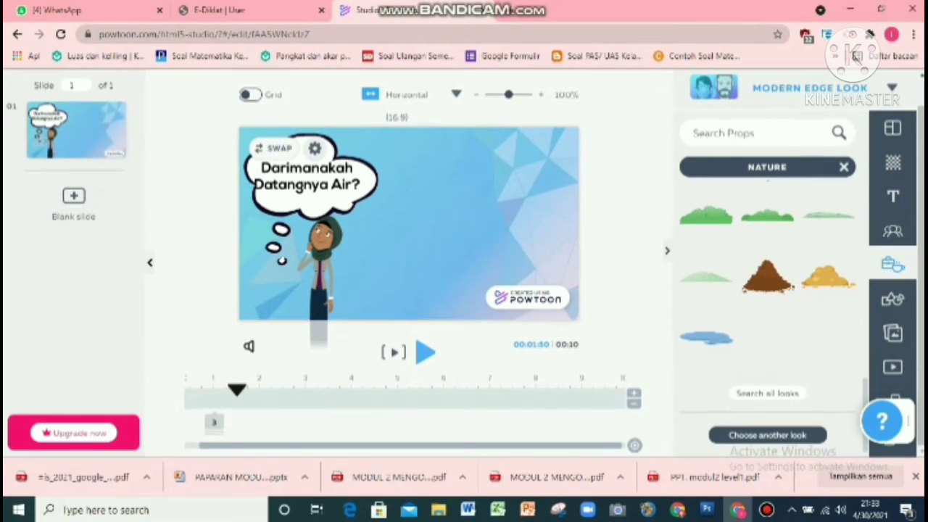
click(706, 337)
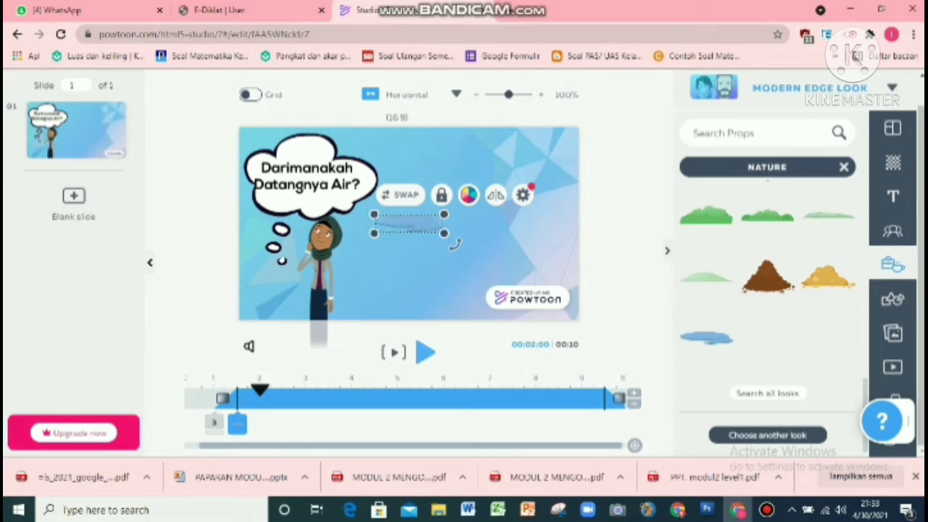
drag(443, 232, 564, 322)
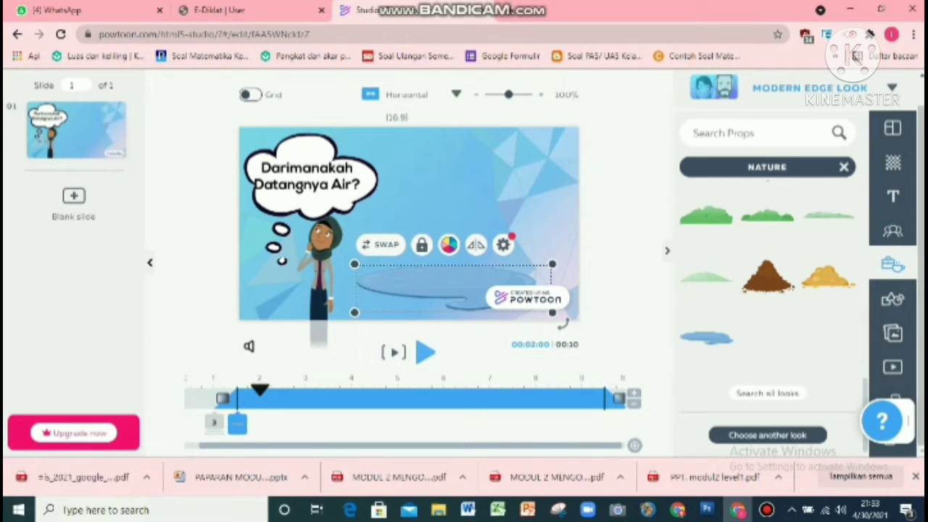
click(450, 199)
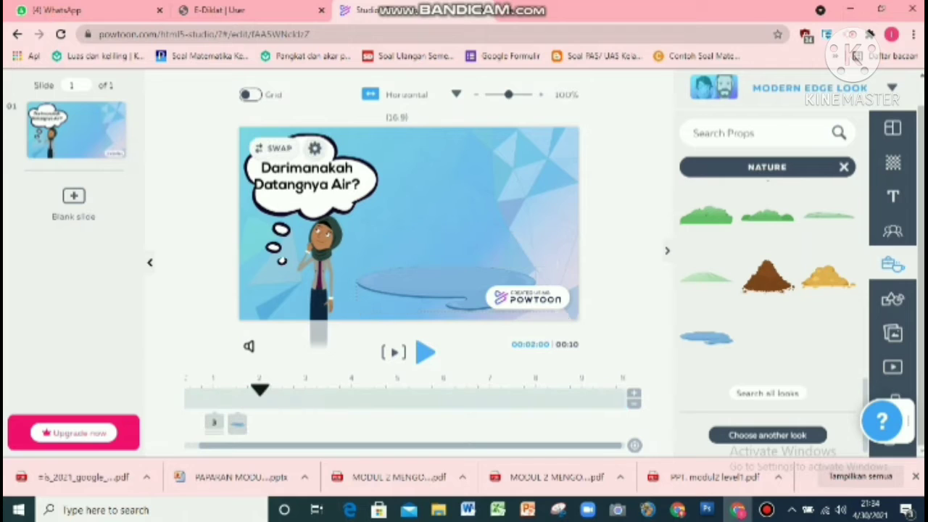
click(893, 299)
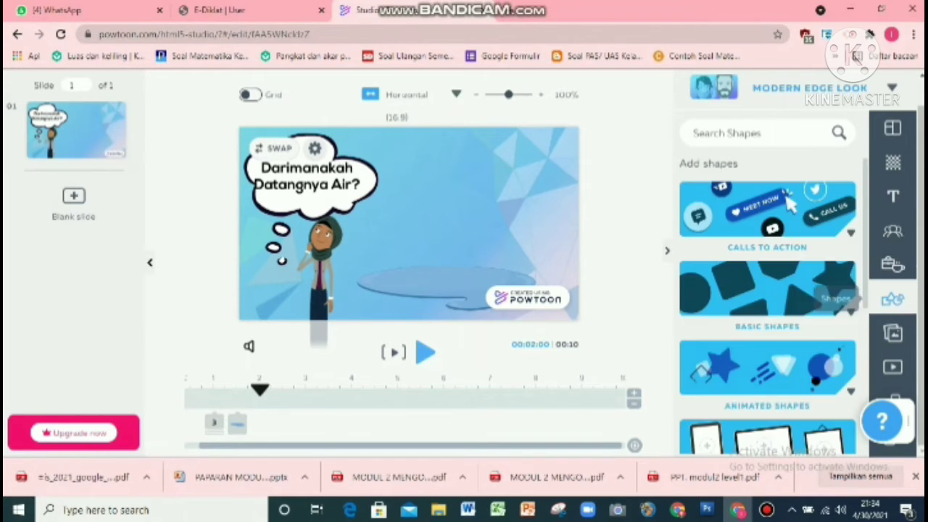
scroll(767, 304, down, 3)
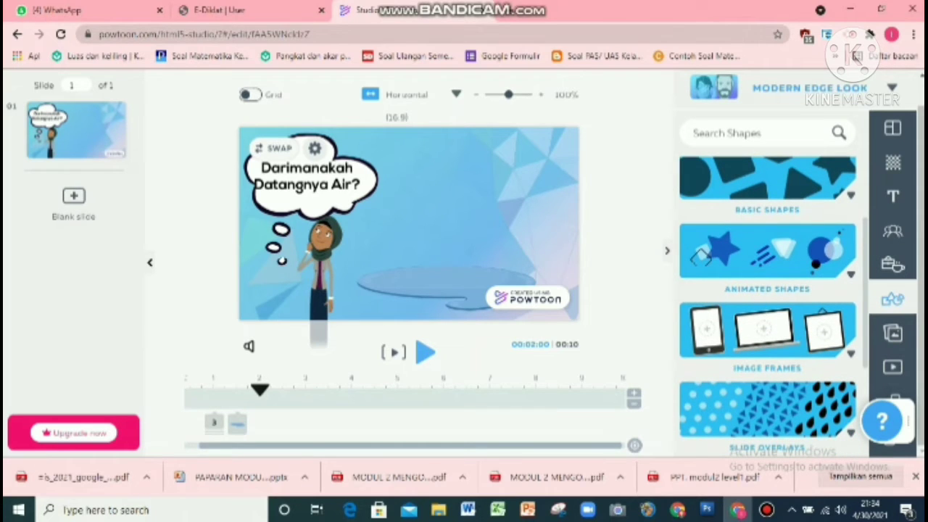
click(767, 251)
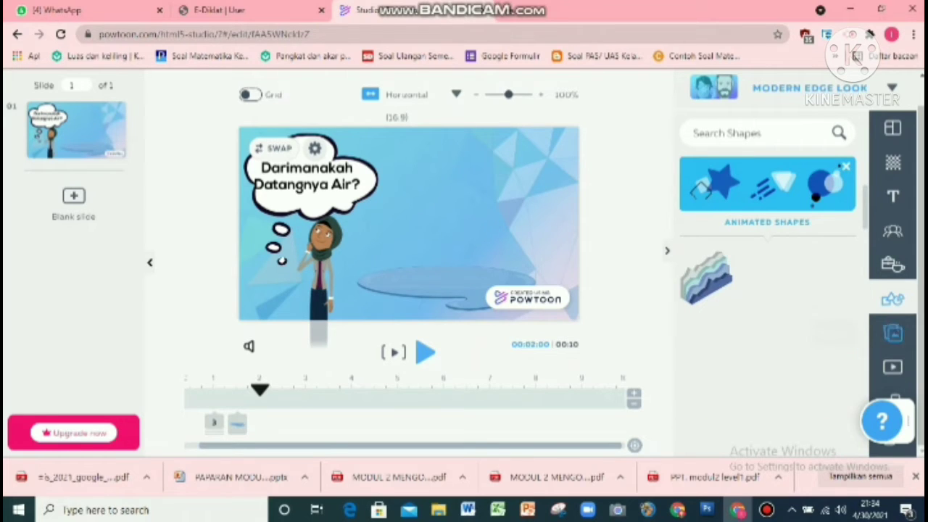
Step: Insert the Tut Wuri Handayani logo from My Images and shrink it to a small badge near the bubble
click(892, 333)
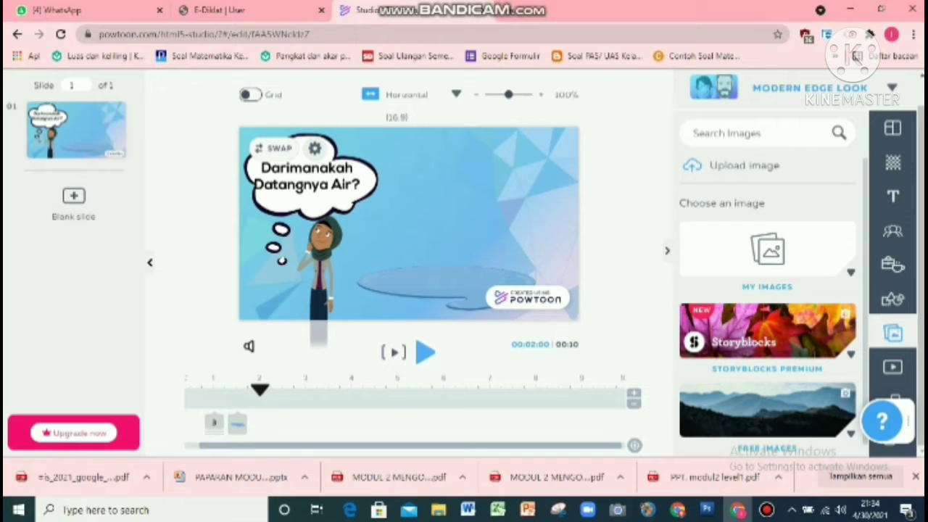
click(767, 249)
scroll(769, 327, down, 6)
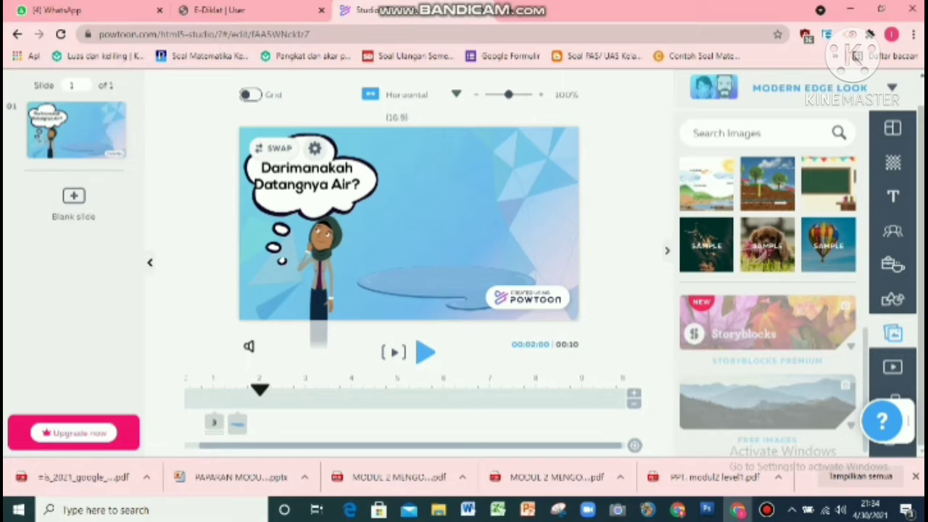
drag(865, 358, 875, 231)
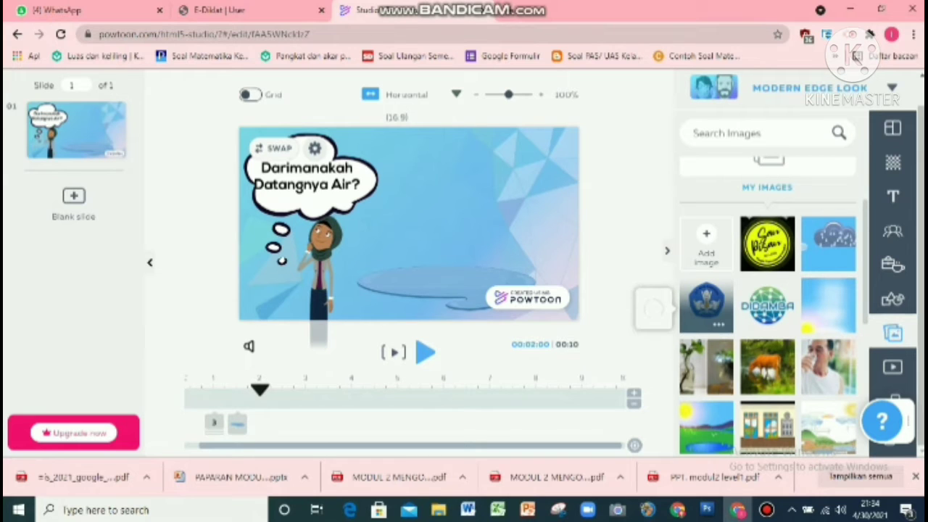
click(706, 305)
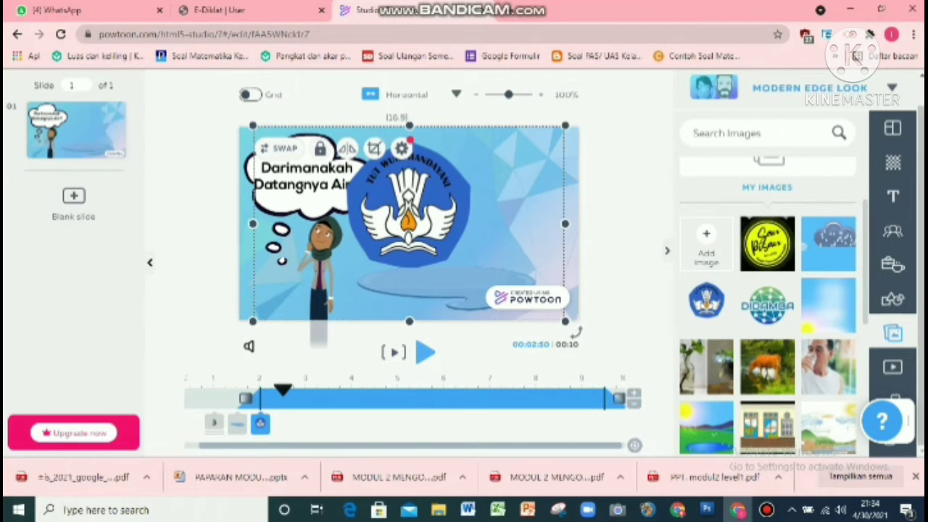
drag(565, 320, 416, 228)
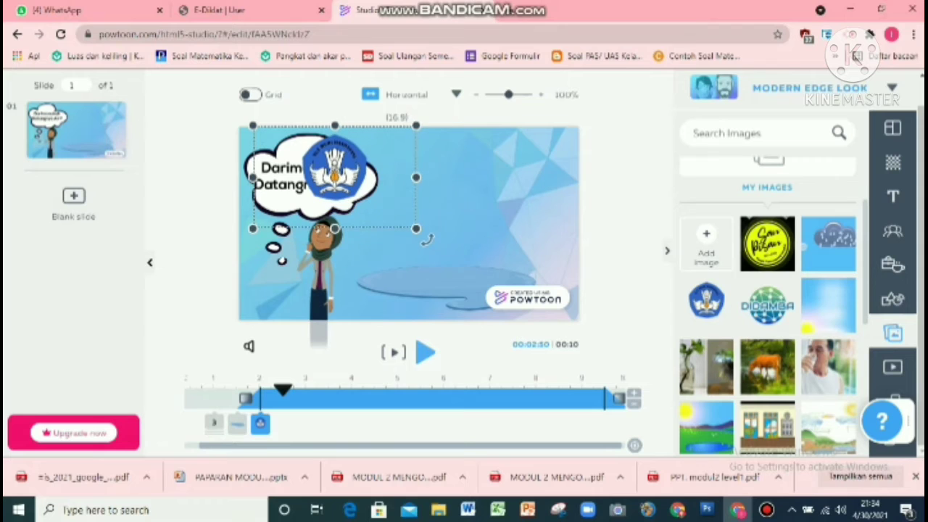
Step: Try to move the question text out of the bubble, and undo that move
click(214, 423)
drag(354, 184, 456, 184)
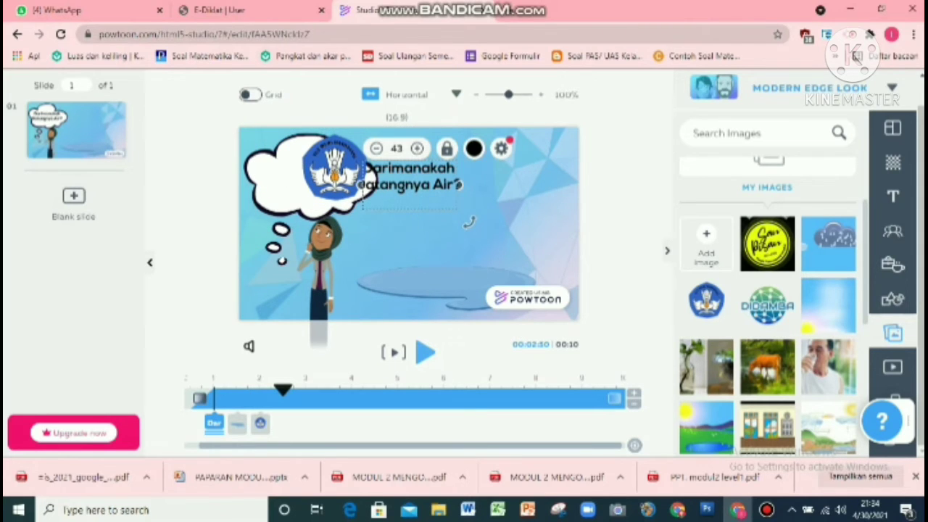
scroll(469, 222, up, 1)
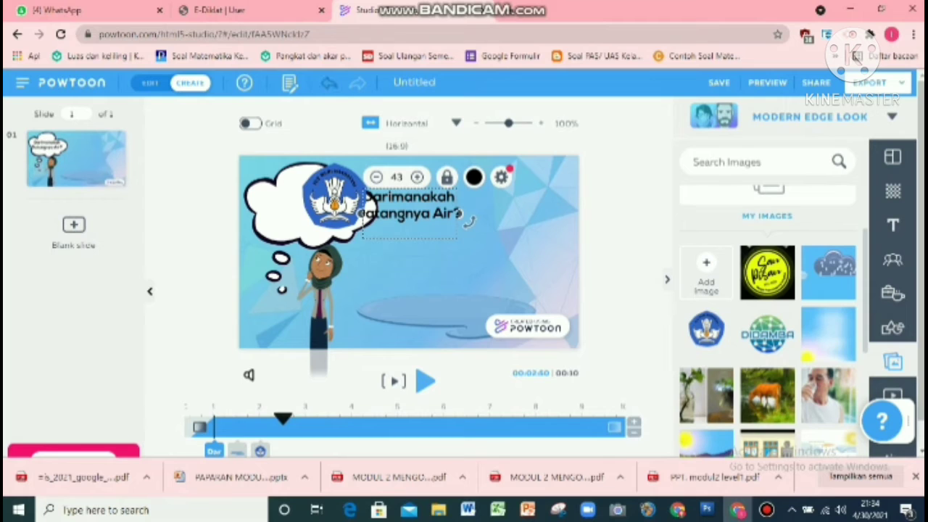
click(328, 82)
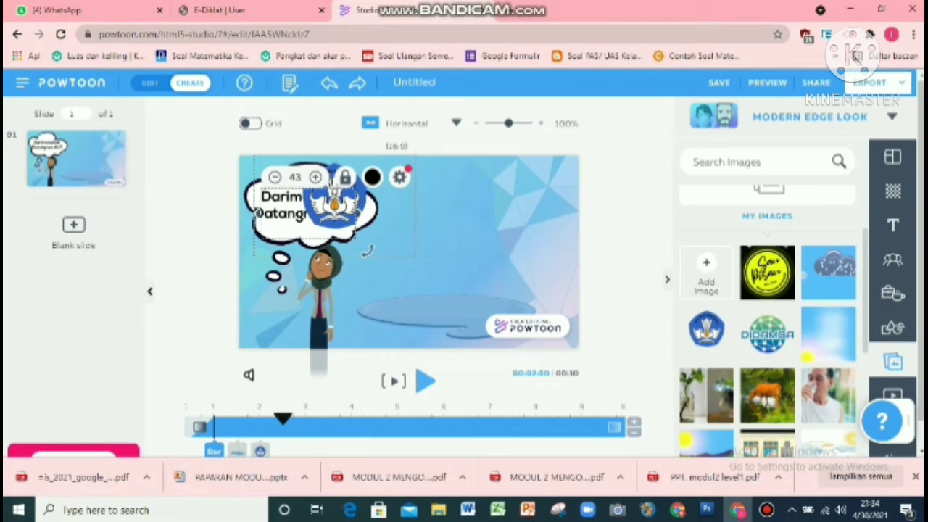
Step: Move the Tut Wuri Handayani logo to the top centre of the slide, right of the bubble
click(368, 251)
drag(333, 196, 424, 194)
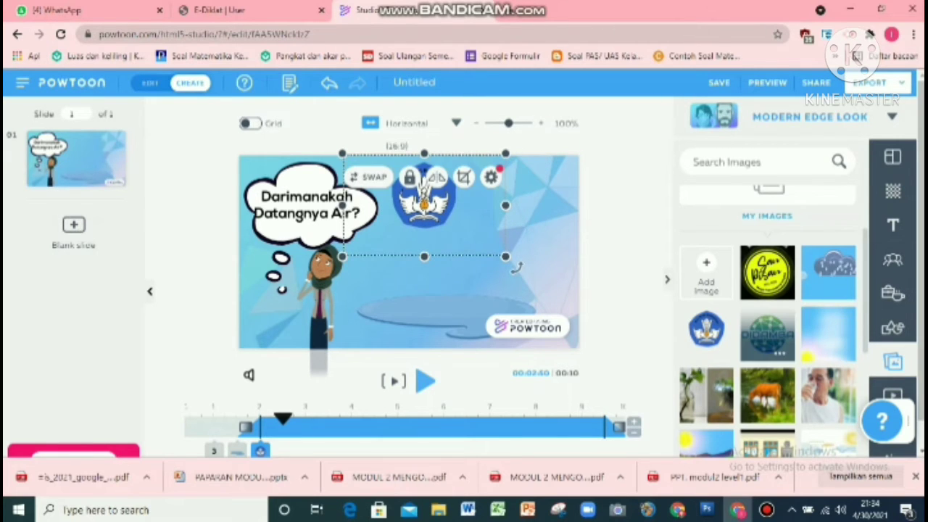
Step: Add the DIDAMBA image from My Images, place it beside the logo at the top, and enlarge it slightly
click(767, 334)
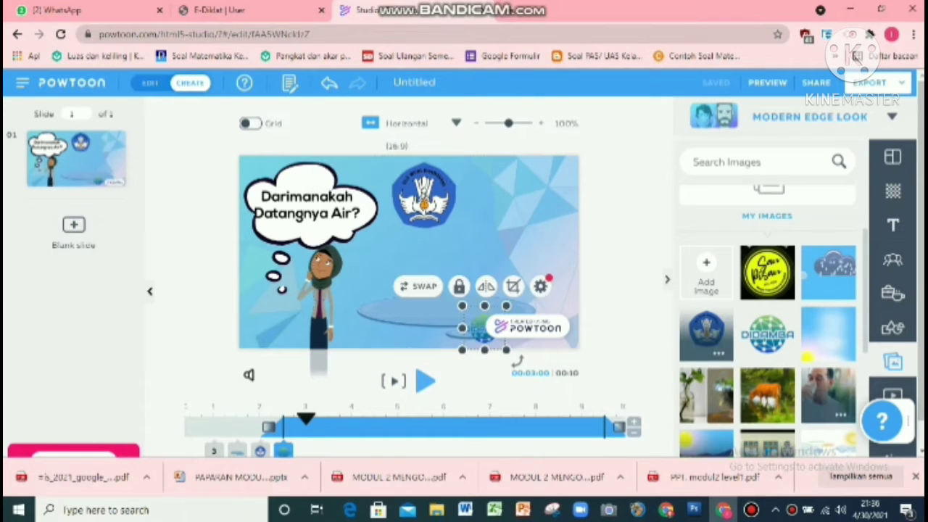
drag(484, 327, 487, 184)
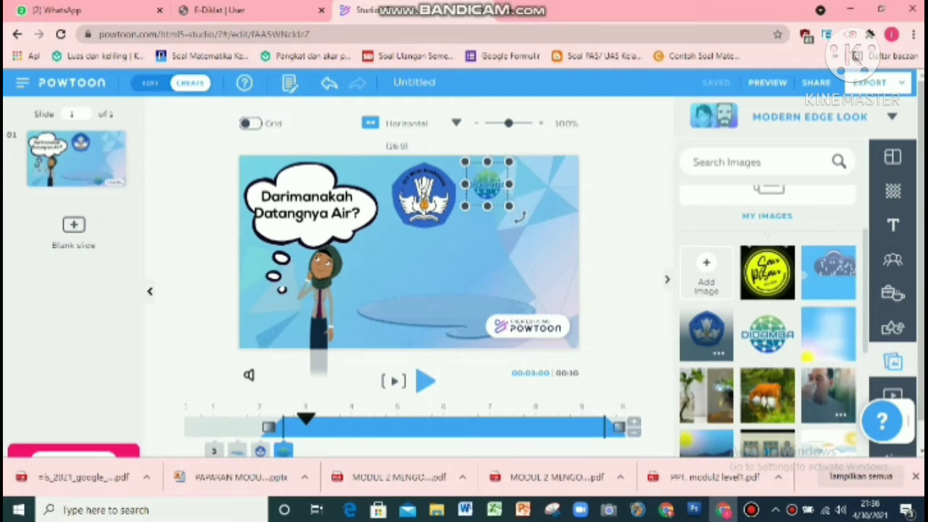
drag(508, 206, 528, 226)
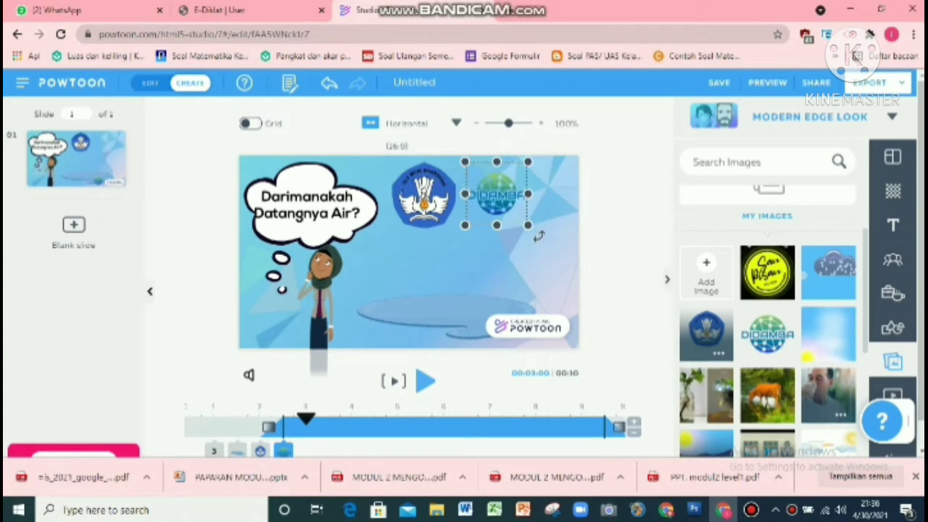
key(Escape)
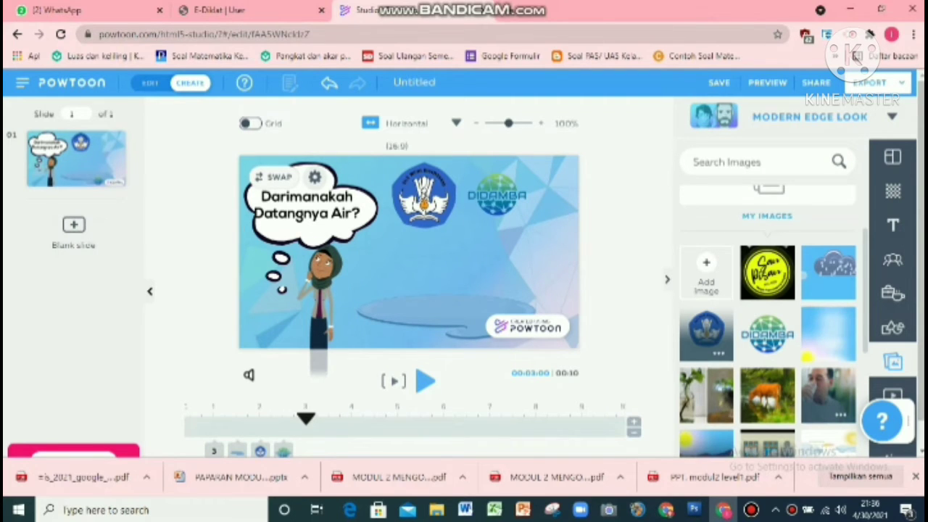
Step: Set the Tut Wuri Handayani and DIDAMBA logos to enter at the very start of the slide timeline
key(space)
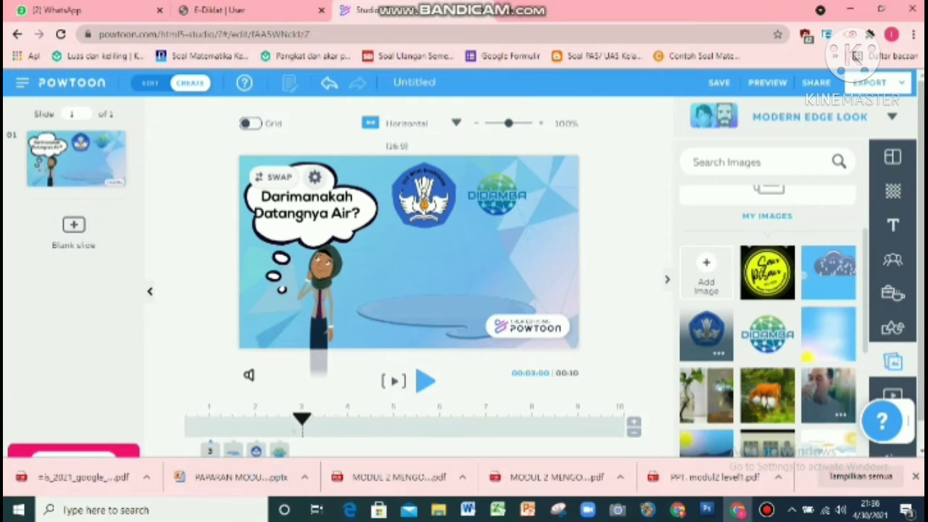
scroll(464, 264, down, 1)
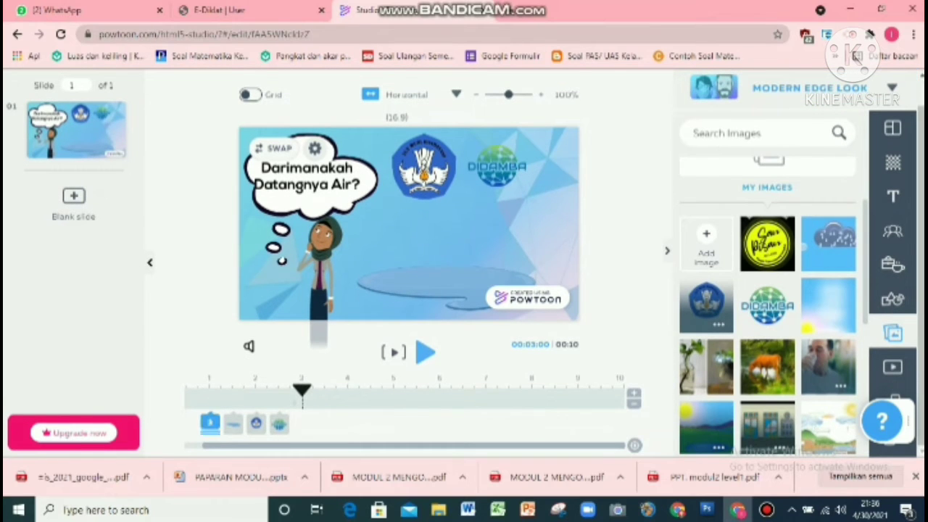
click(210, 422)
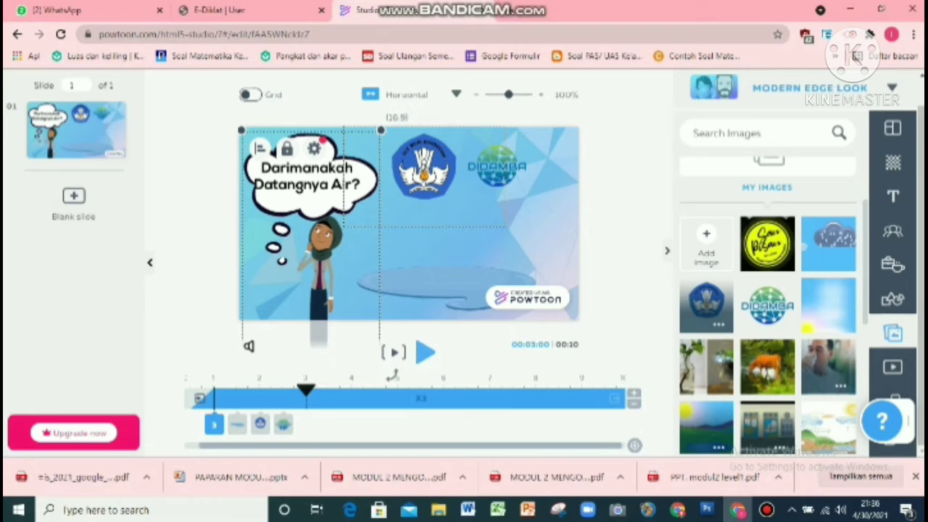
click(260, 424)
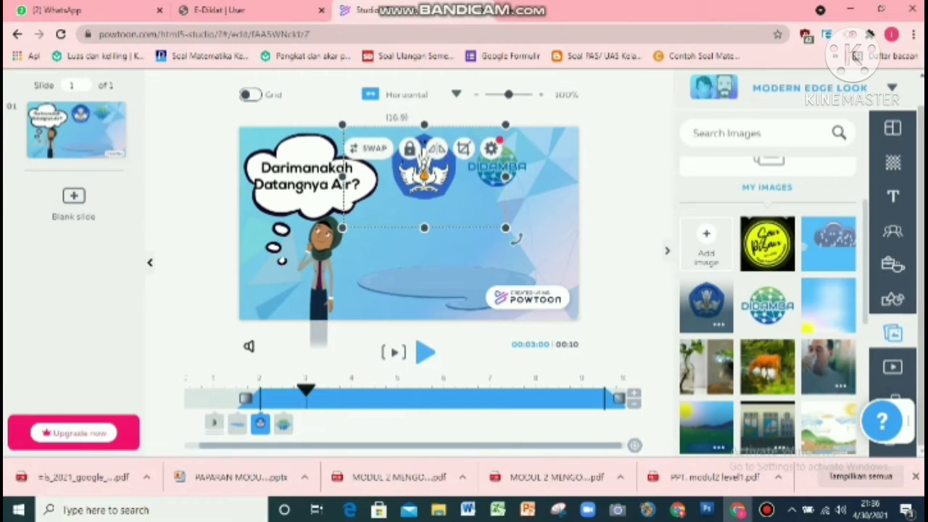
drag(261, 398, 190, 398)
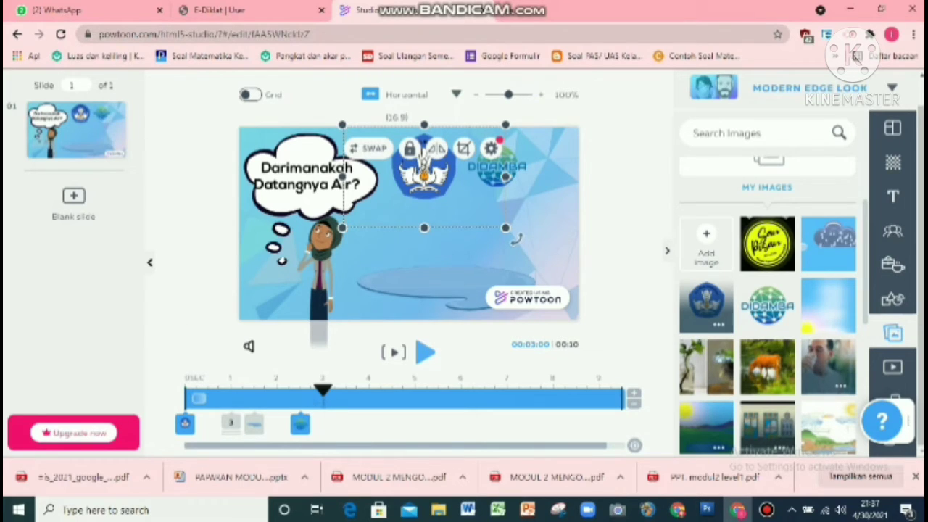
drag(301, 422, 185, 422)
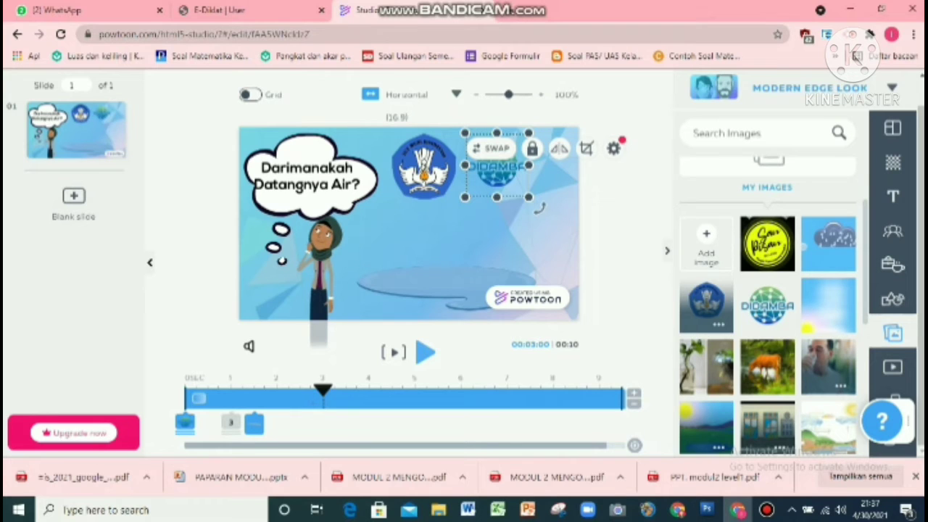
Step: Shift the puddle prop's entrance to 1 s and the character's entrance to about 1.5 s on the timeline
drag(253, 423, 231, 423)
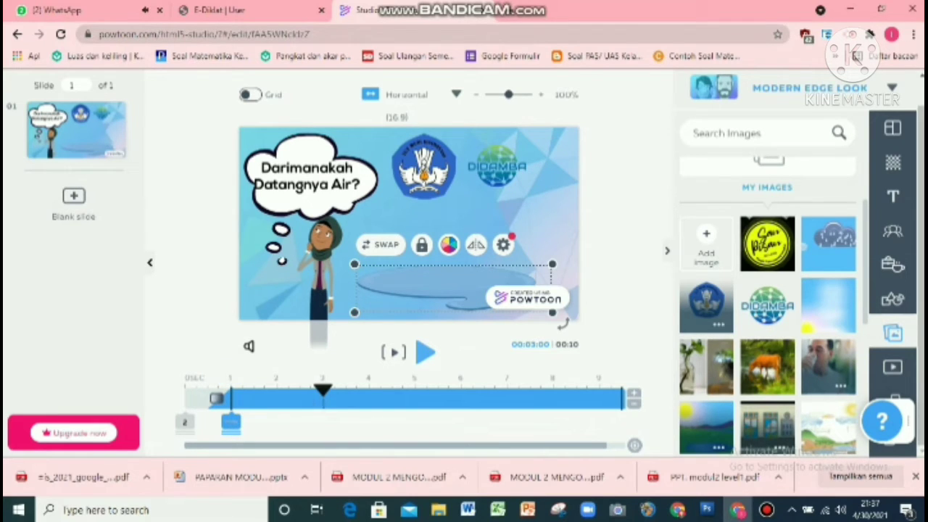
drag(231, 423, 300, 423)
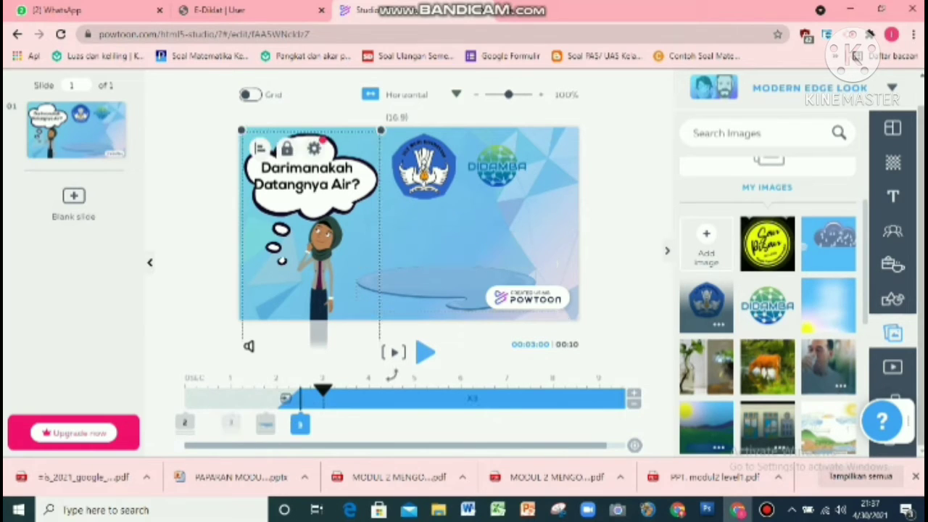
click(266, 423)
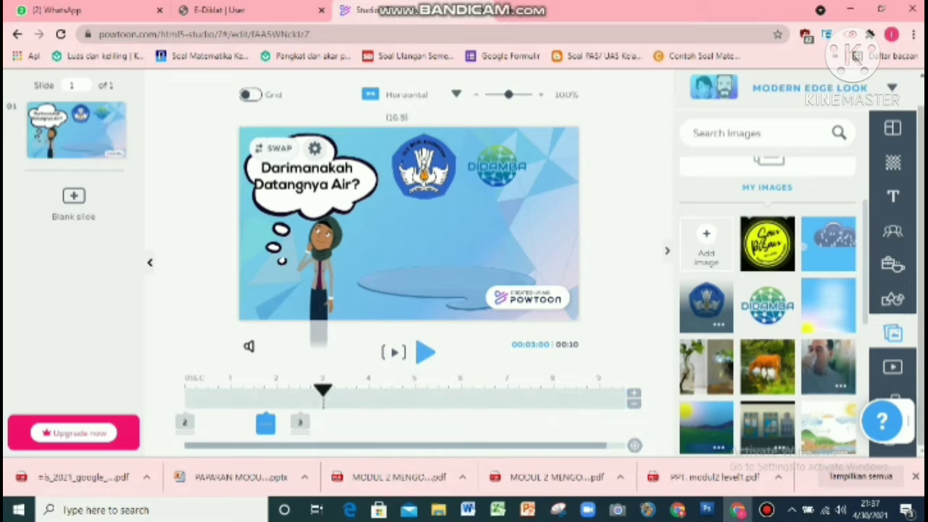
click(266, 424)
drag(266, 398, 230, 398)
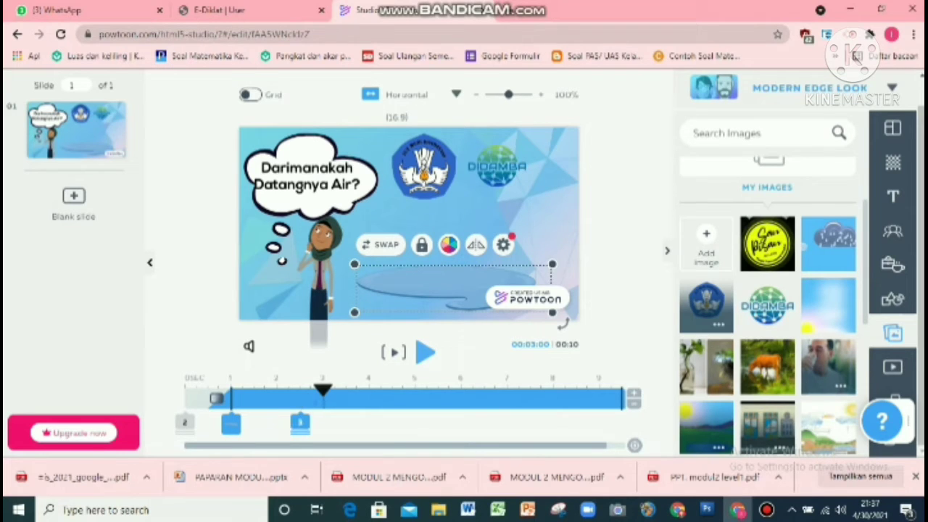
click(300, 424)
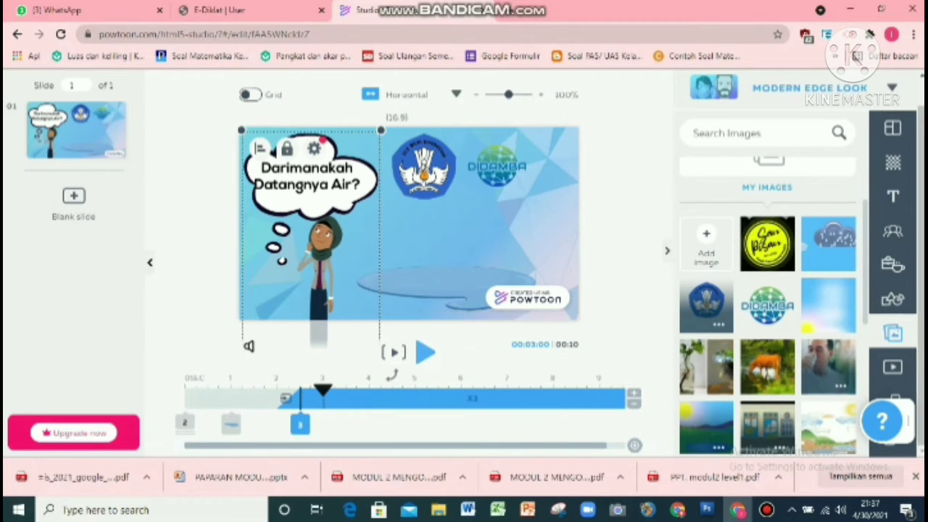
drag(300, 423, 254, 423)
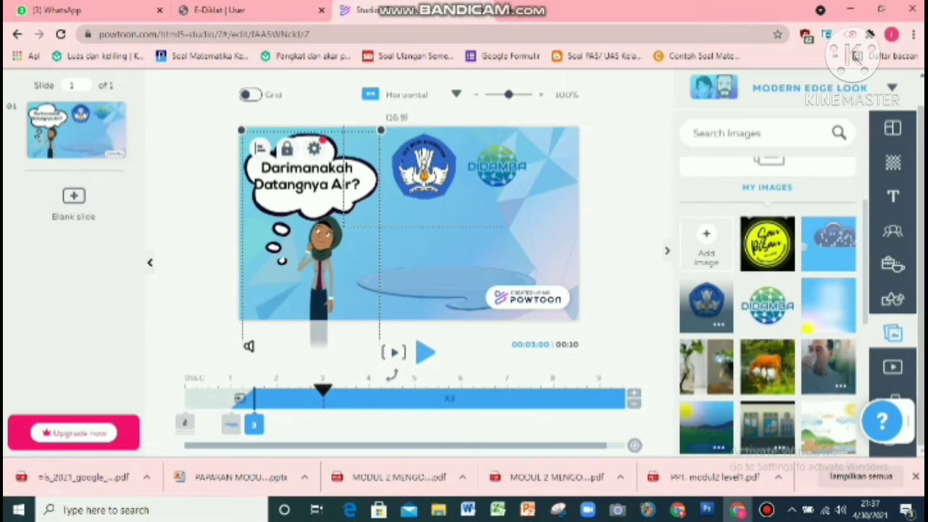
Step: Set the thought bubble to enter at 2 s and the question text to enter at about 3.5 s
click(319, 185)
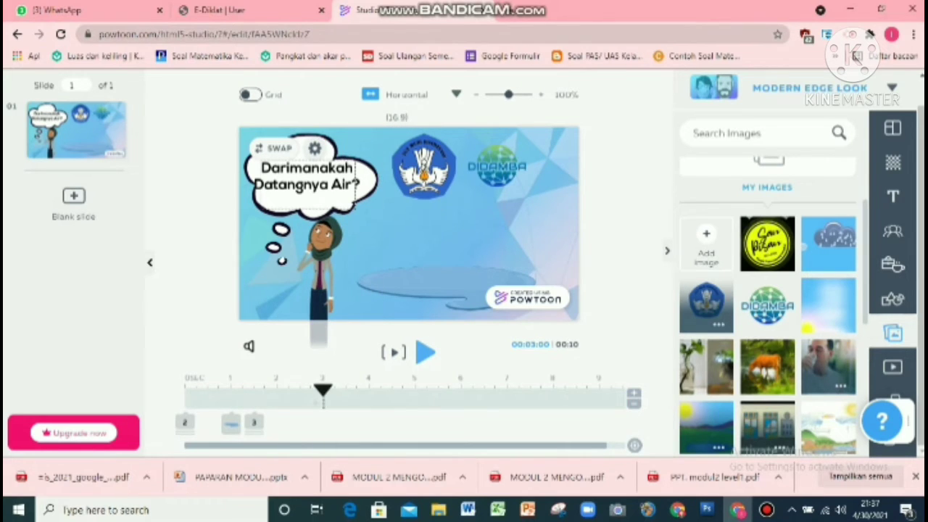
click(370, 257)
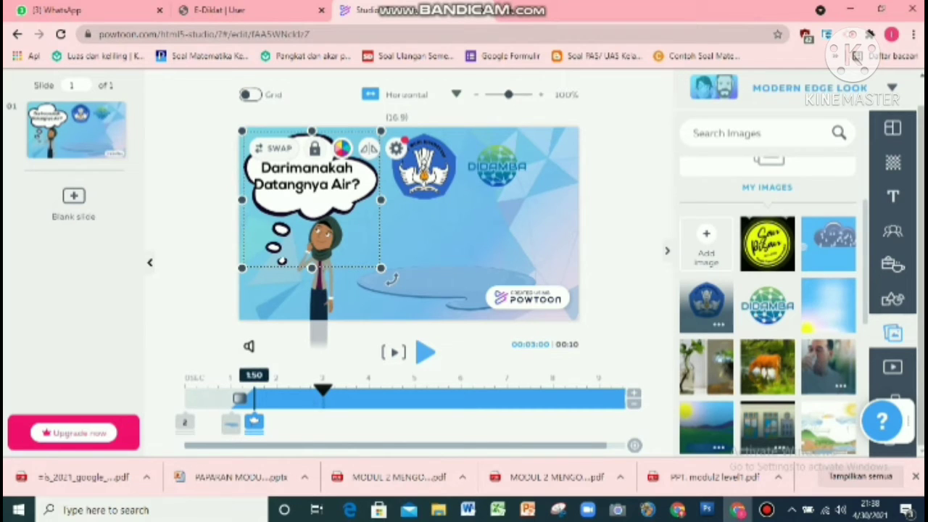
drag(239, 398, 263, 398)
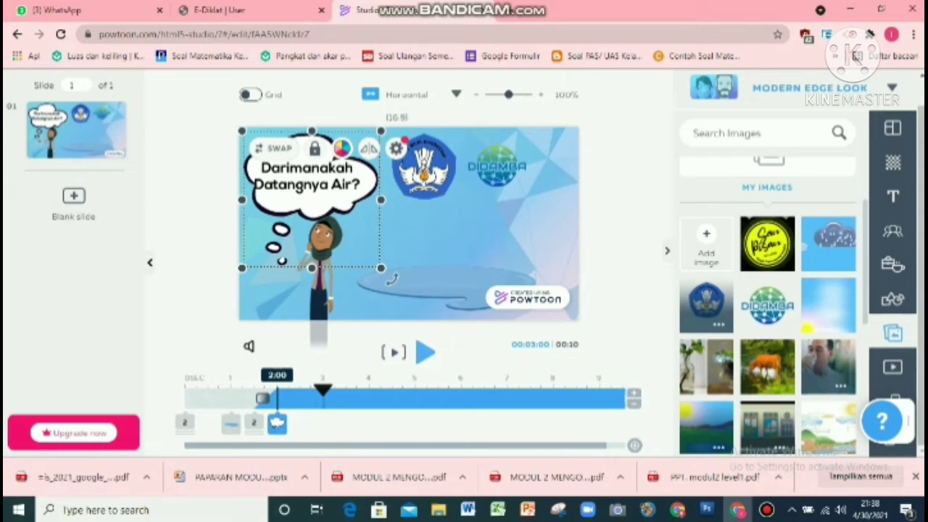
click(424, 176)
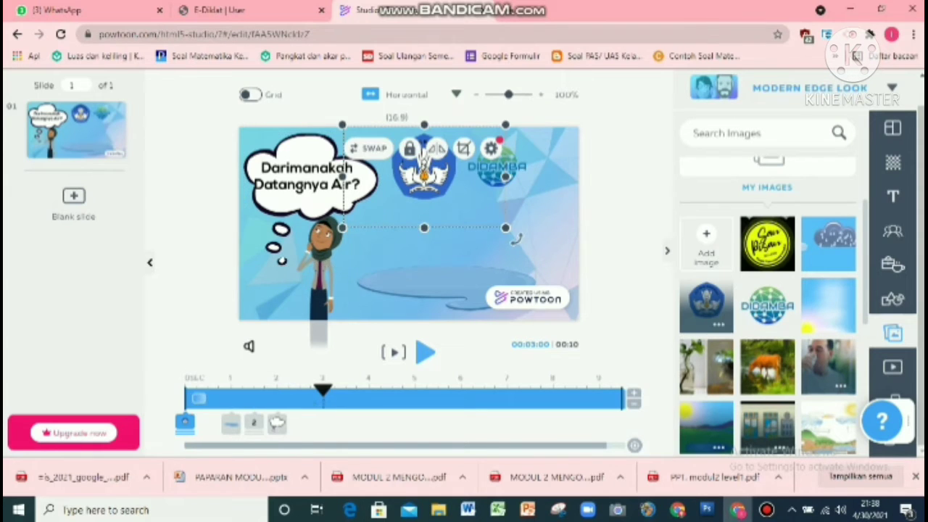
click(307, 177)
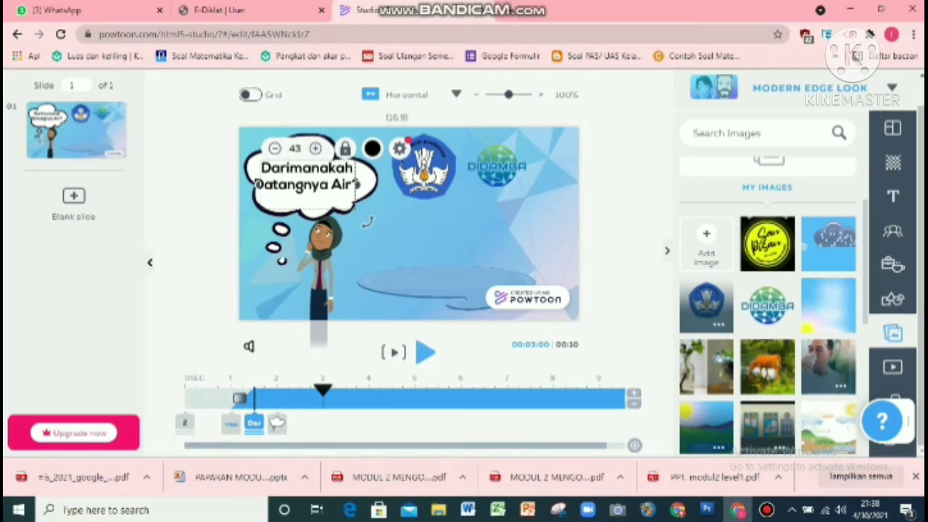
mouse_move(241, 398)
mouse_down()
mouse_move(351, 398)
mouse_move(324, 398)
mouse_move(331, 398)
mouse_up()
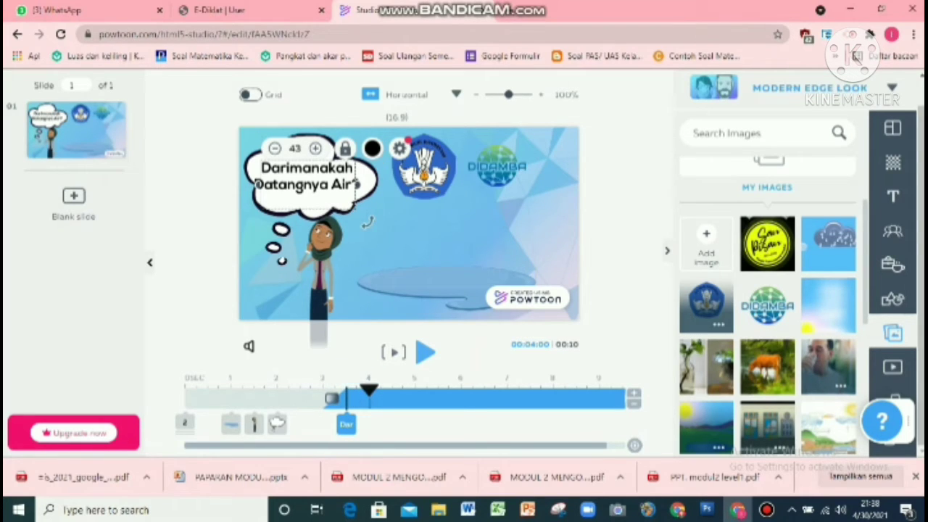
Step: Preview the slide animation and move the question text's entrance to 4 s
click(426, 352)
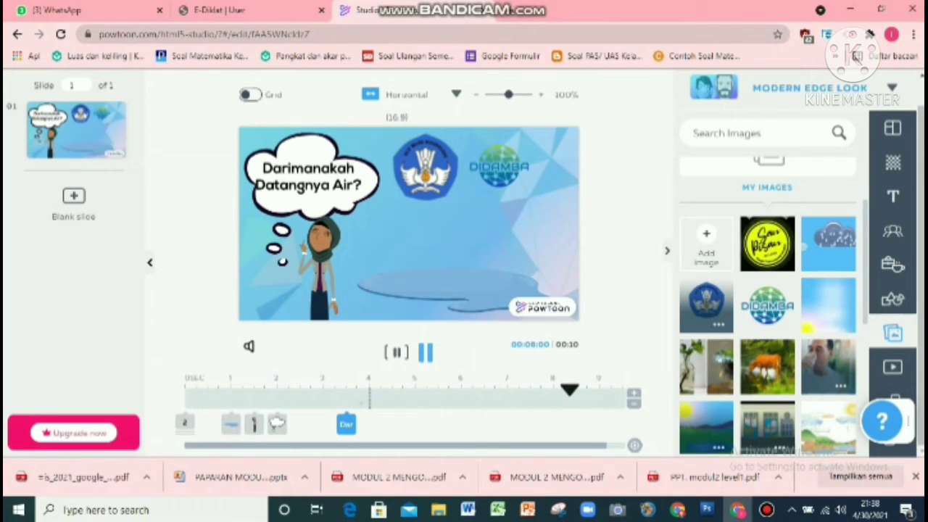
key(space)
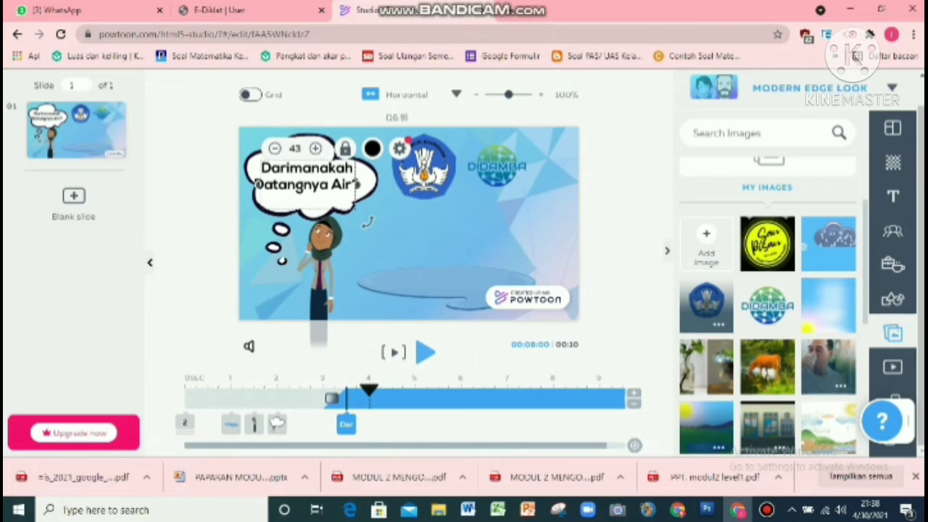
drag(331, 398, 358, 398)
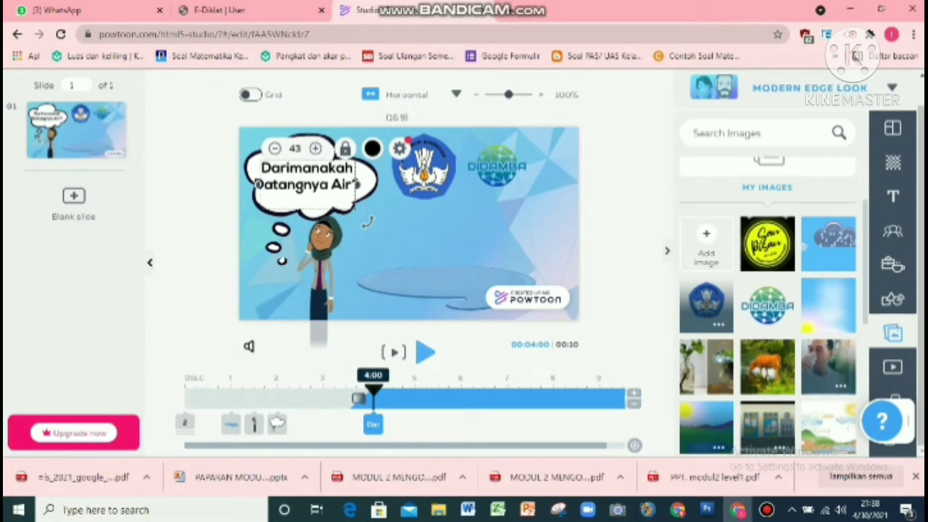
Step: Move the thought bubble's entrance to 2.75 s and the character's entrance to 2 s
click(277, 424)
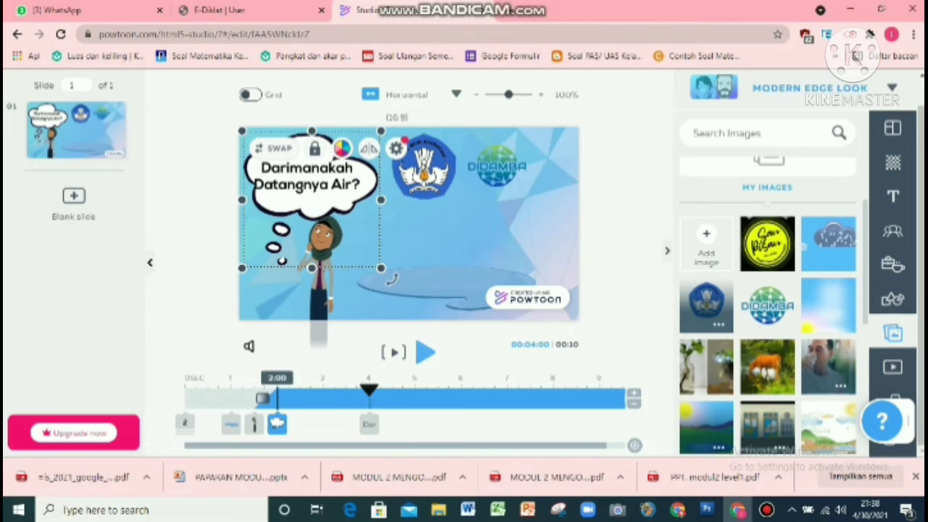
drag(277, 398, 312, 398)
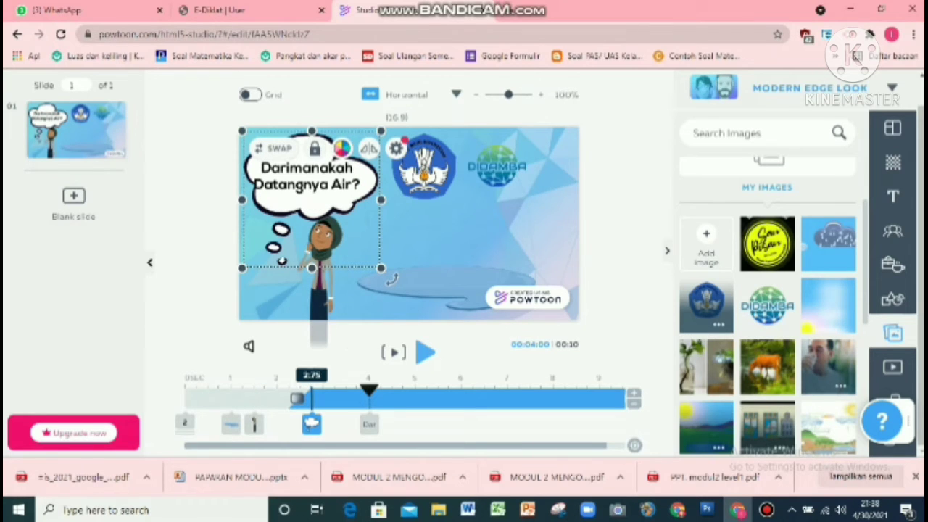
click(254, 424)
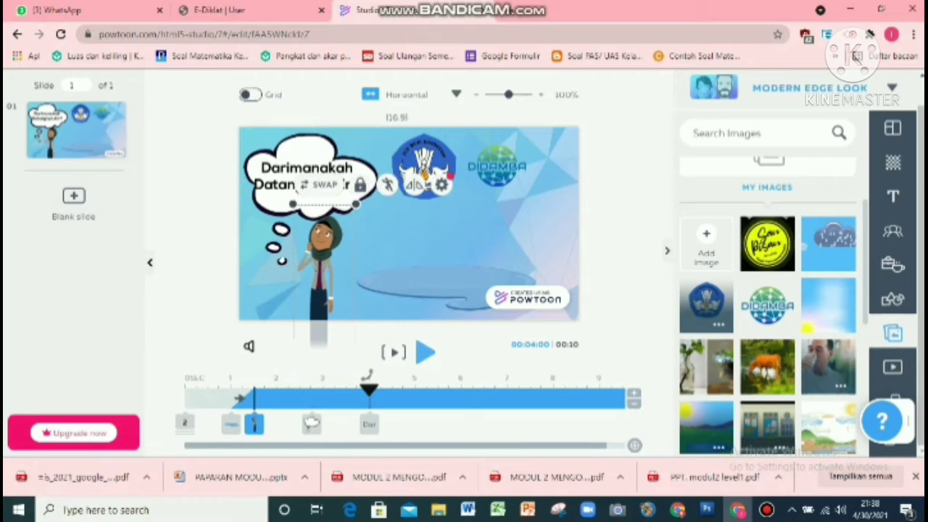
drag(250, 398, 277, 398)
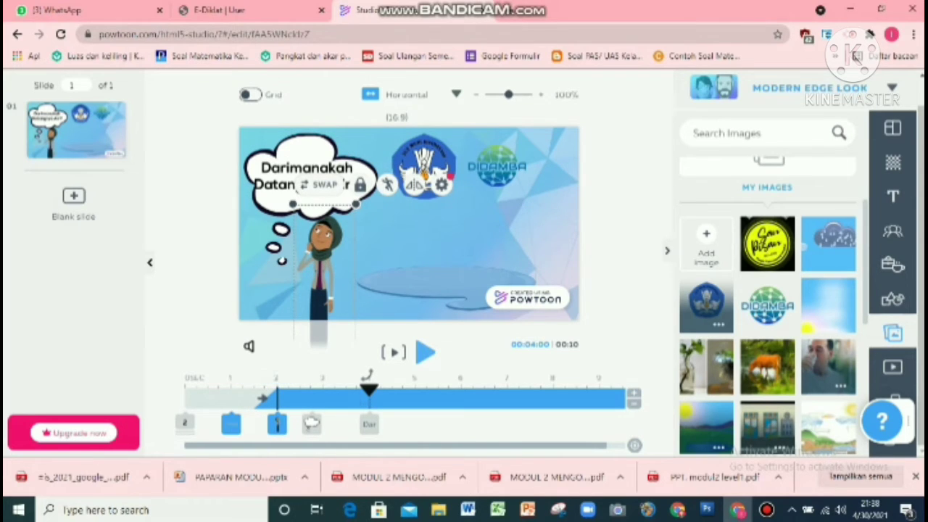
Step: Move the puddle prop's entrance to about 1.5 s on the timeline
click(231, 424)
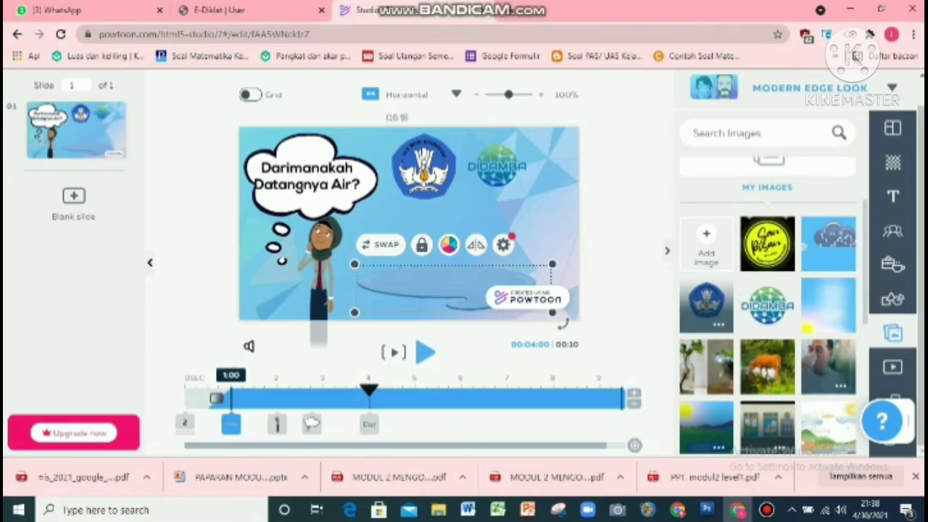
drag(216, 398, 239, 398)
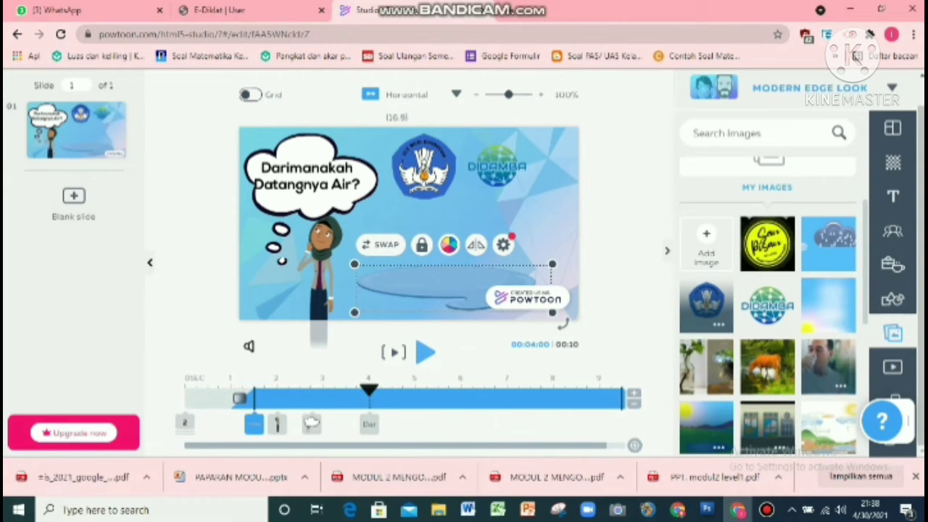
click(449, 217)
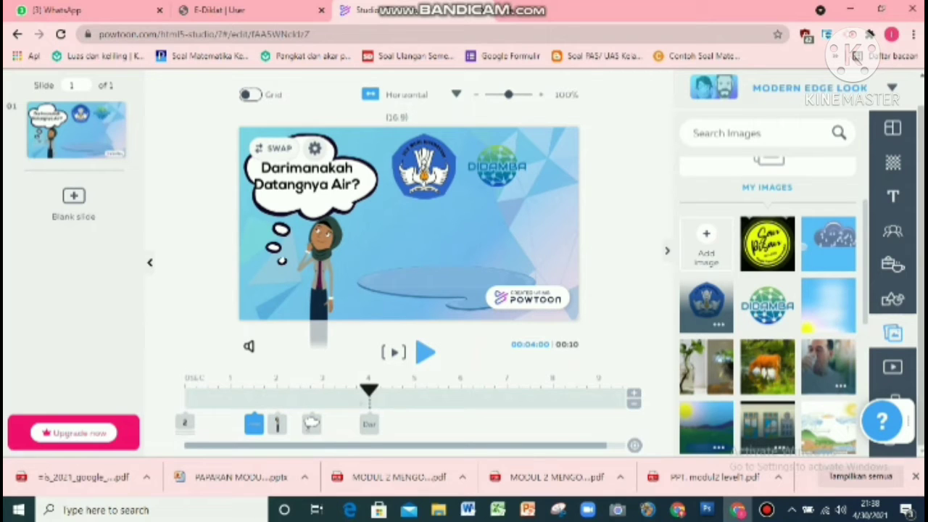
click(254, 424)
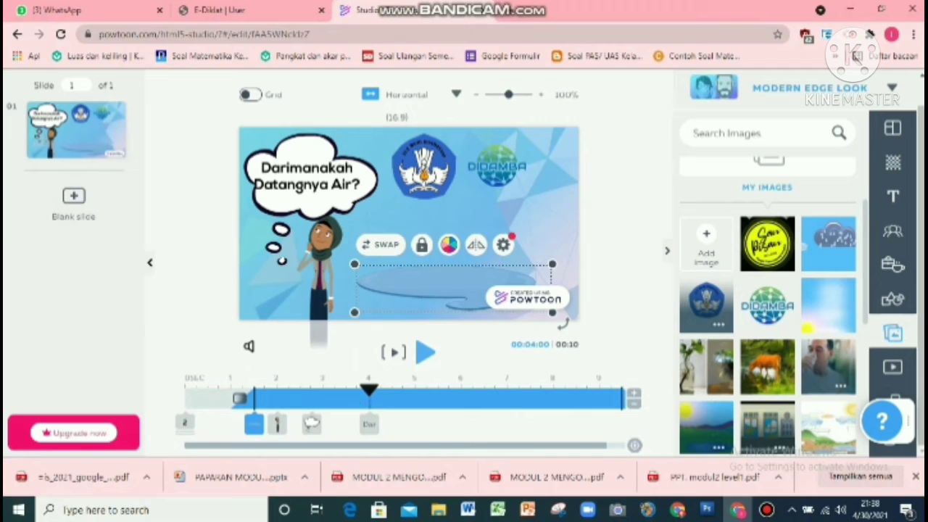
Step: Scrub the timeline playhead across the slide to review when each element appears
drag(368, 391, 613, 391)
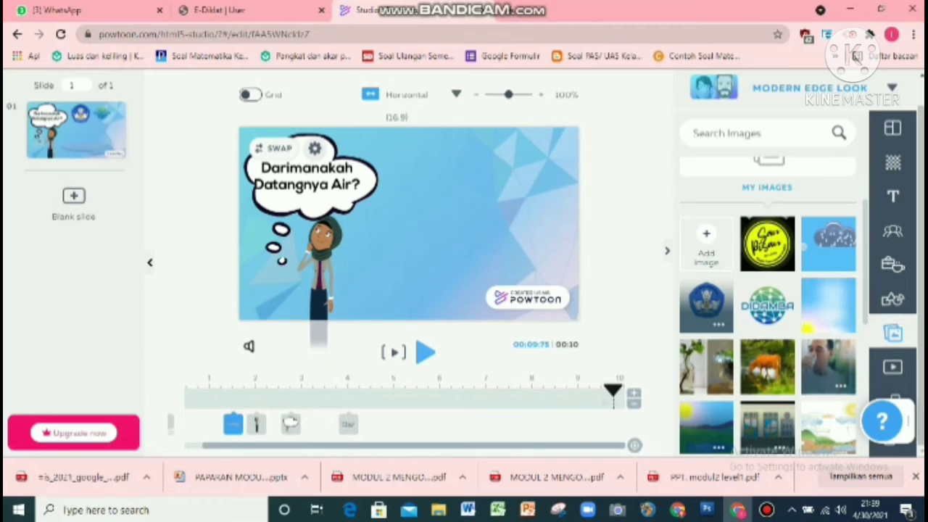
click(233, 424)
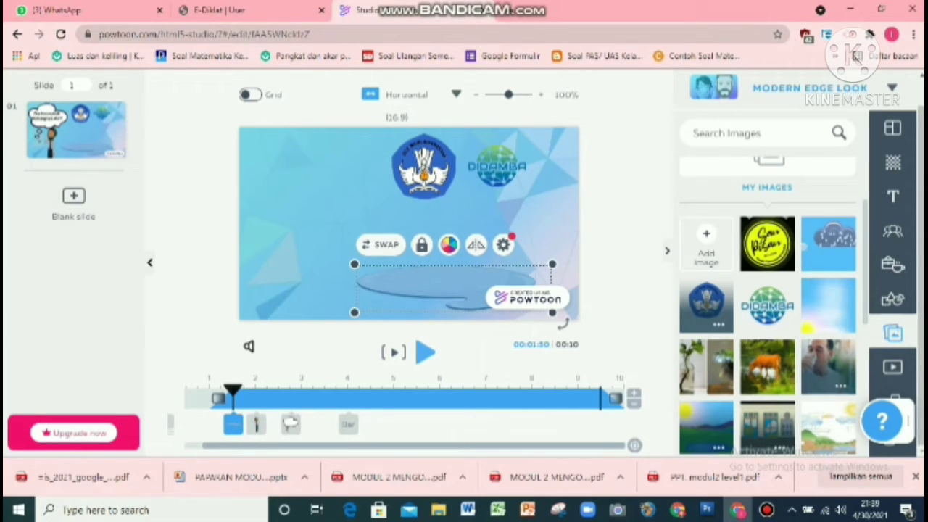
click(322, 246)
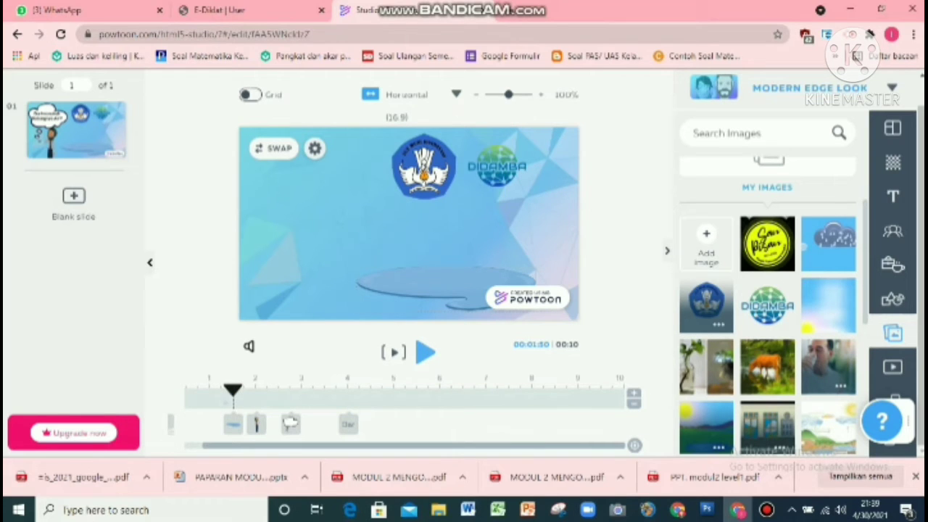
drag(233, 391, 606, 392)
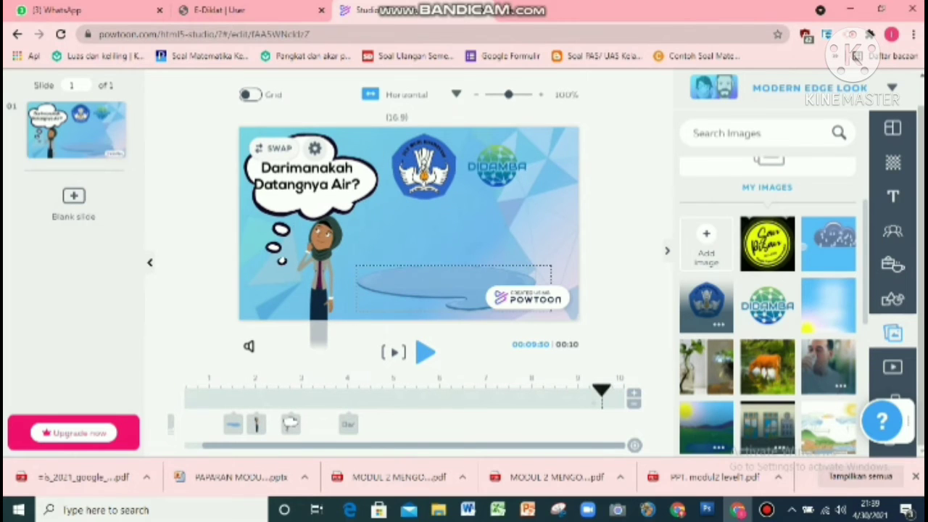
Step: Give the puddle prop a Pop entrance effect
click(459, 286)
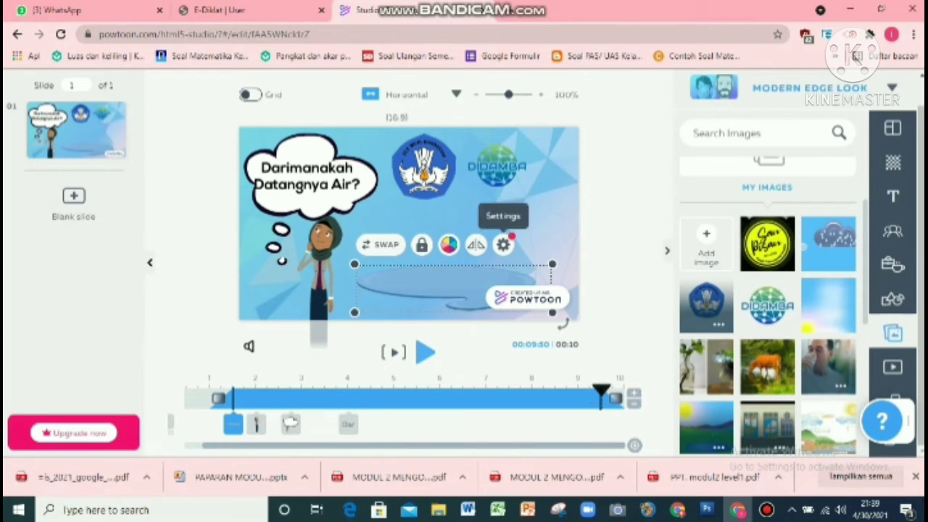
click(503, 244)
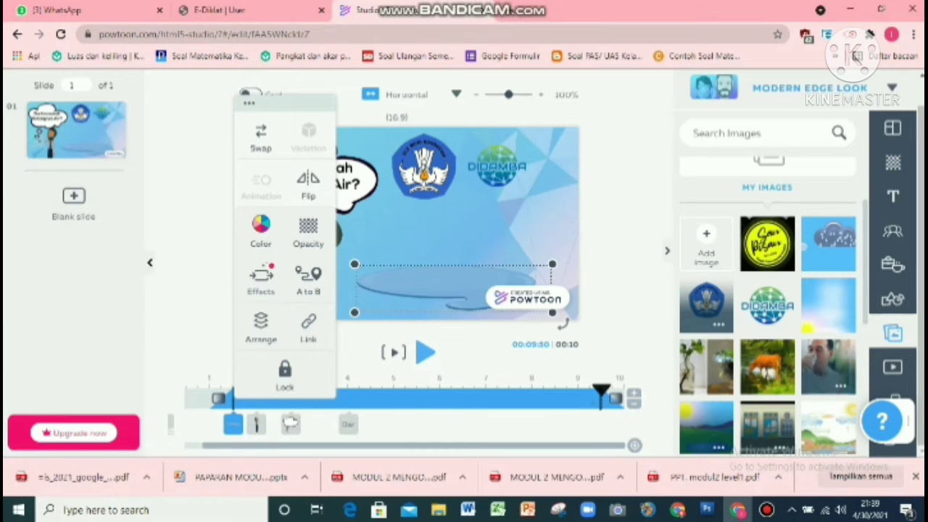
click(261, 279)
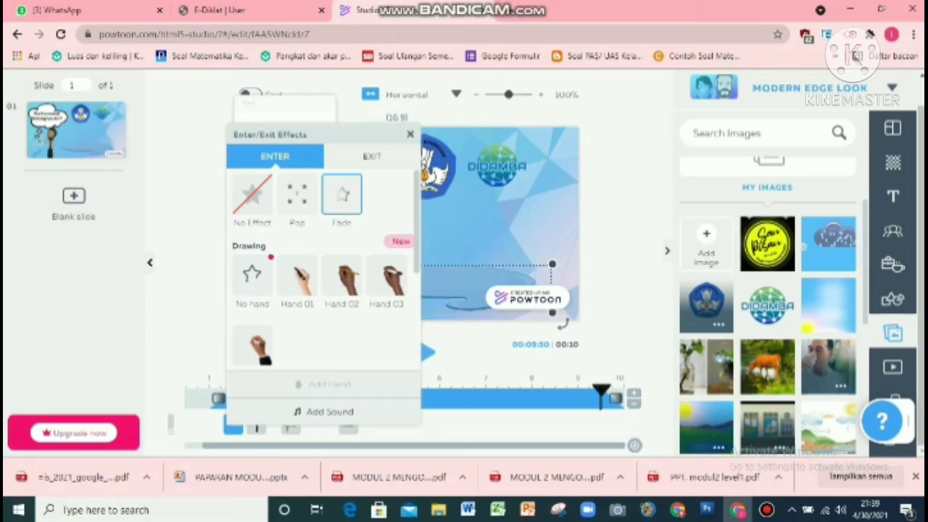
click(297, 195)
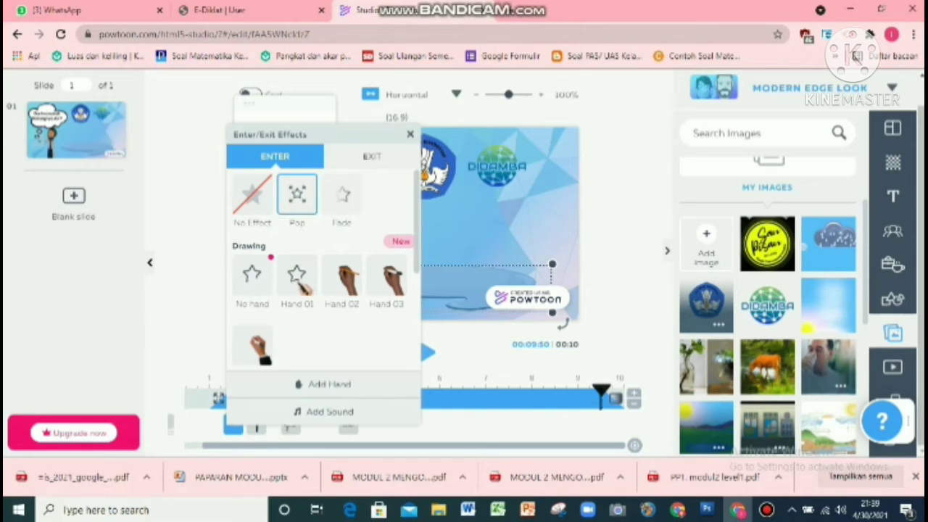
Step: Set the puddle prop's exit effect to Slide Left
scroll(322, 268, down, 5)
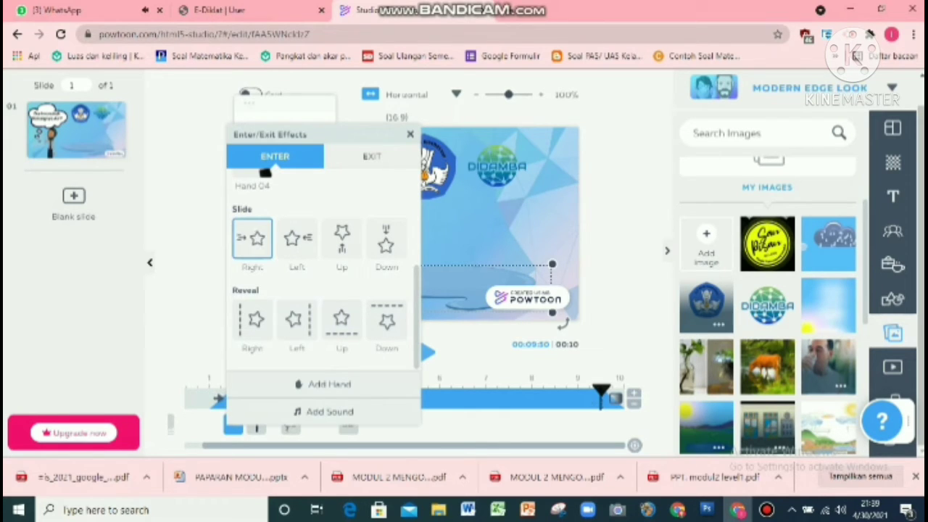
click(372, 155)
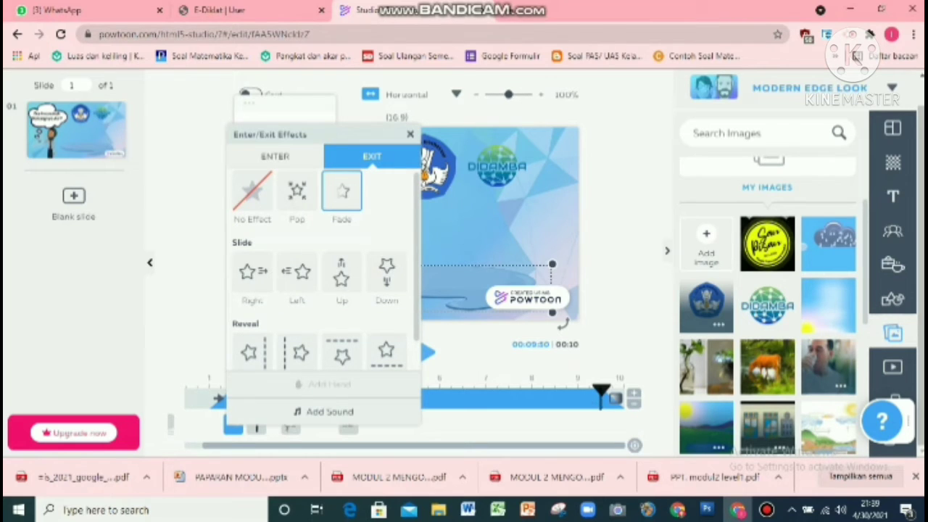
click(275, 156)
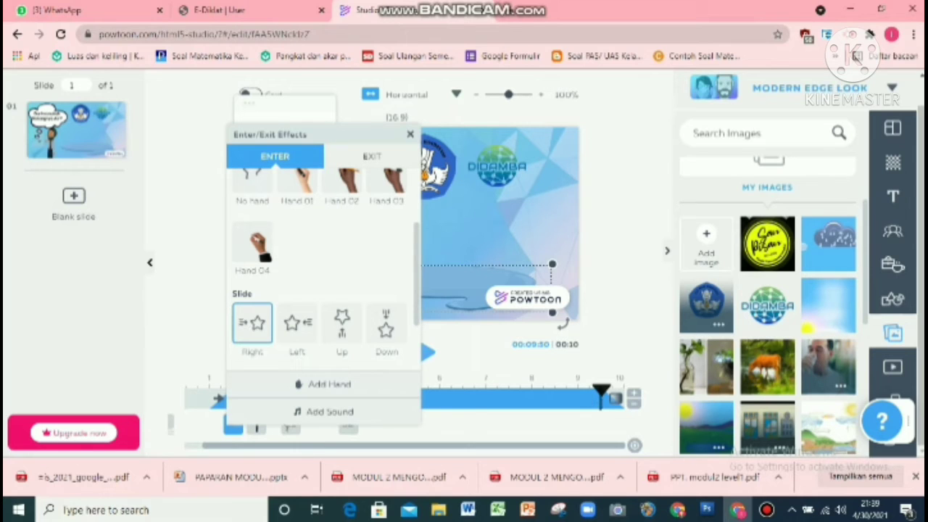
click(372, 156)
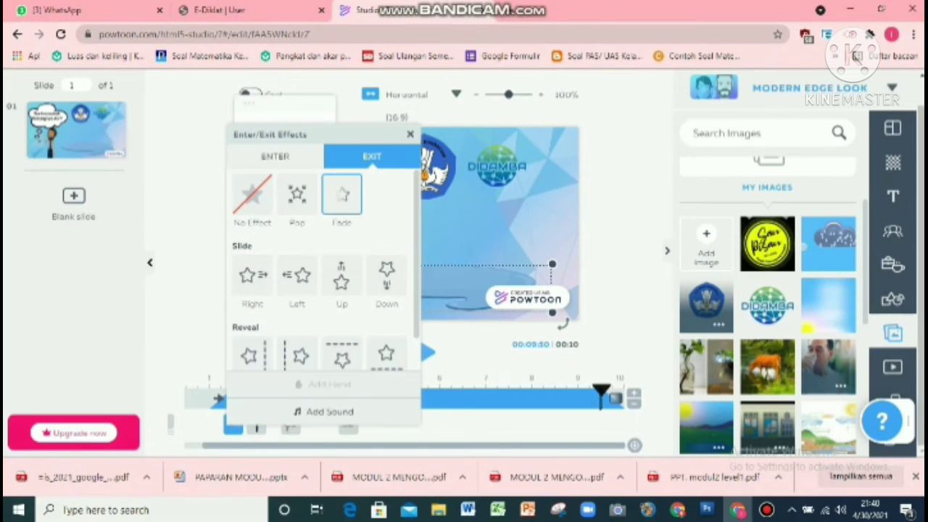
click(297, 275)
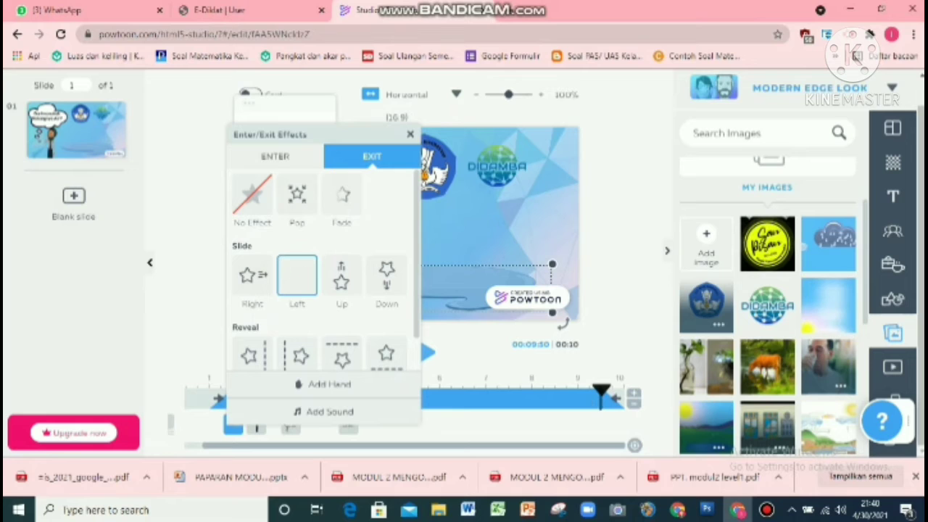
click(410, 134)
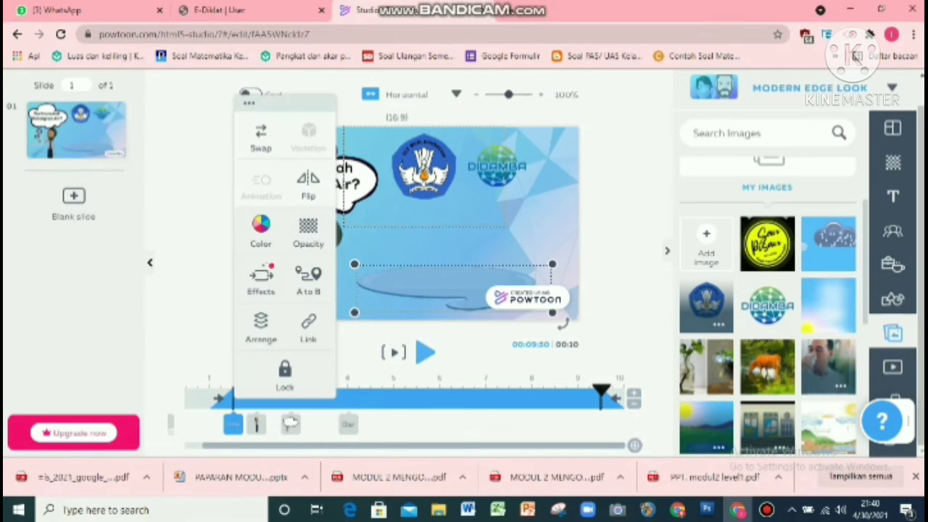
Step: Set the character's entrance effect to Reveal Left and its exit effect to Reveal Right
click(403, 234)
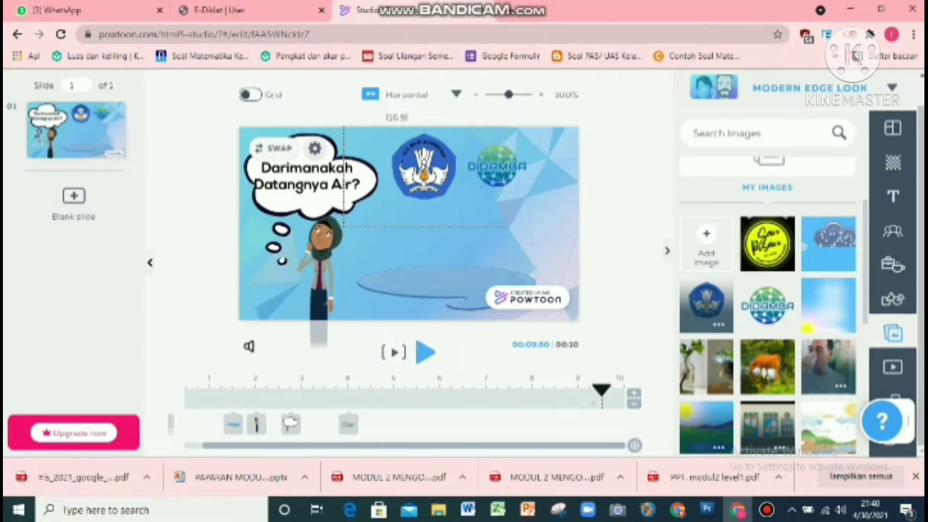
click(324, 254)
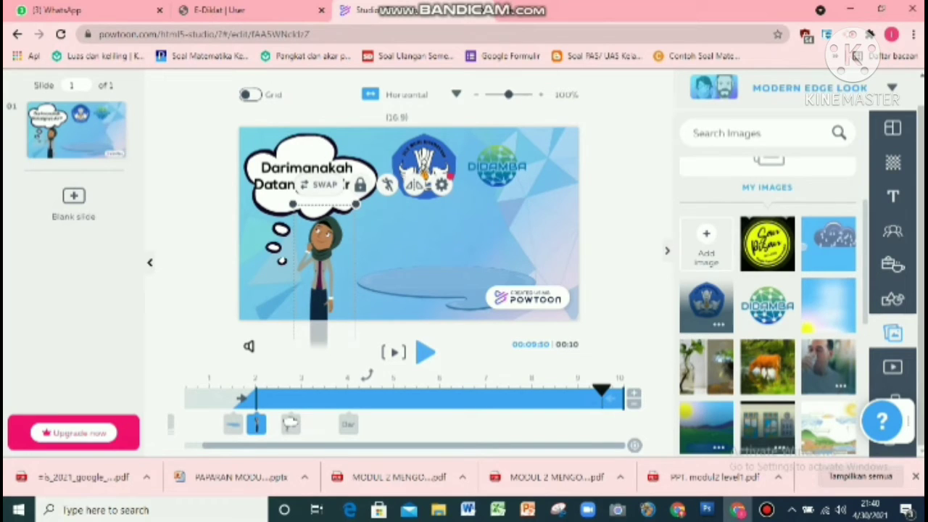
click(442, 185)
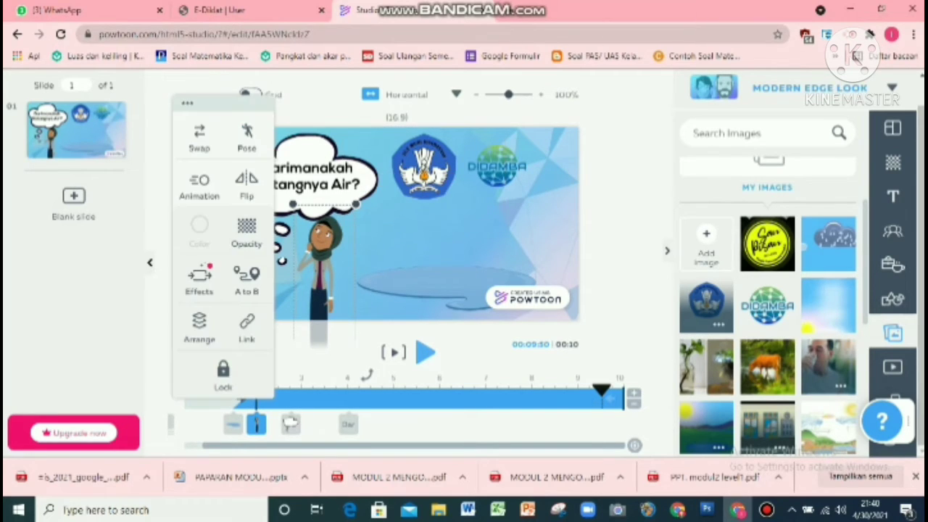
click(199, 281)
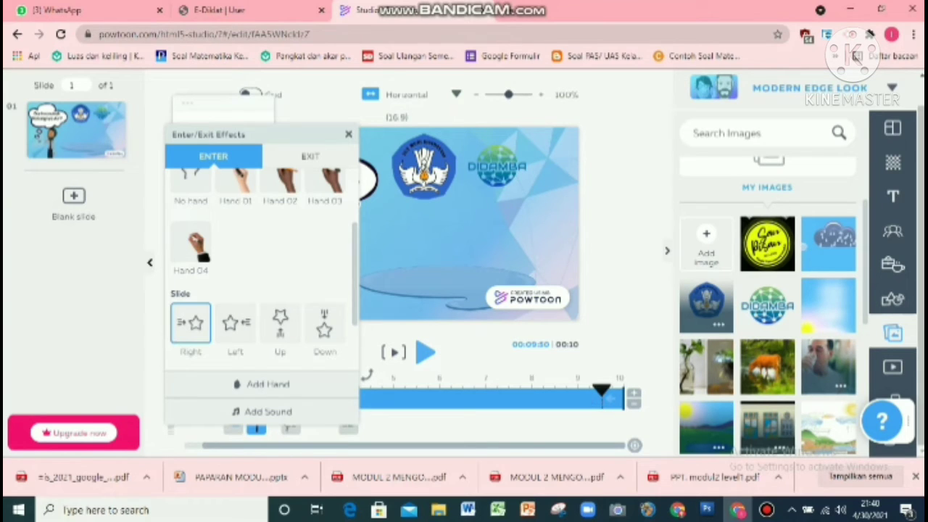
scroll(261, 276, down, 2)
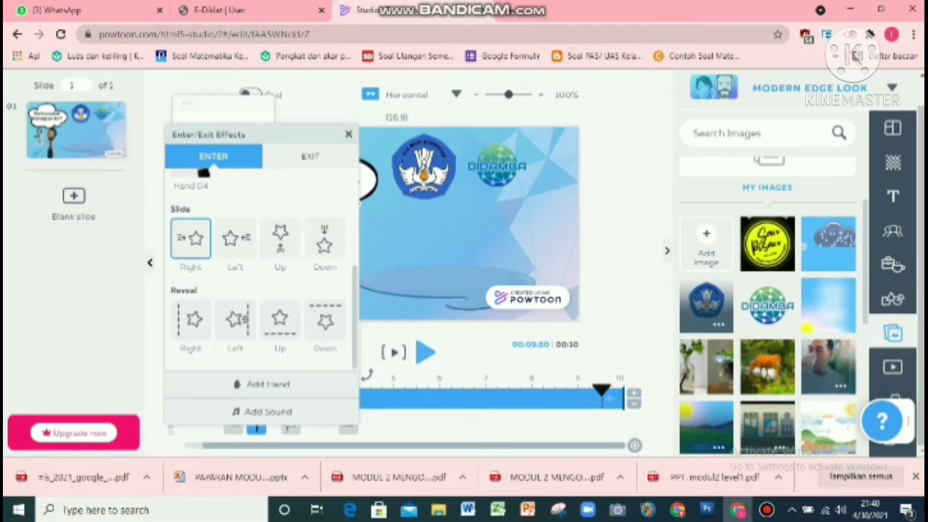
click(235, 320)
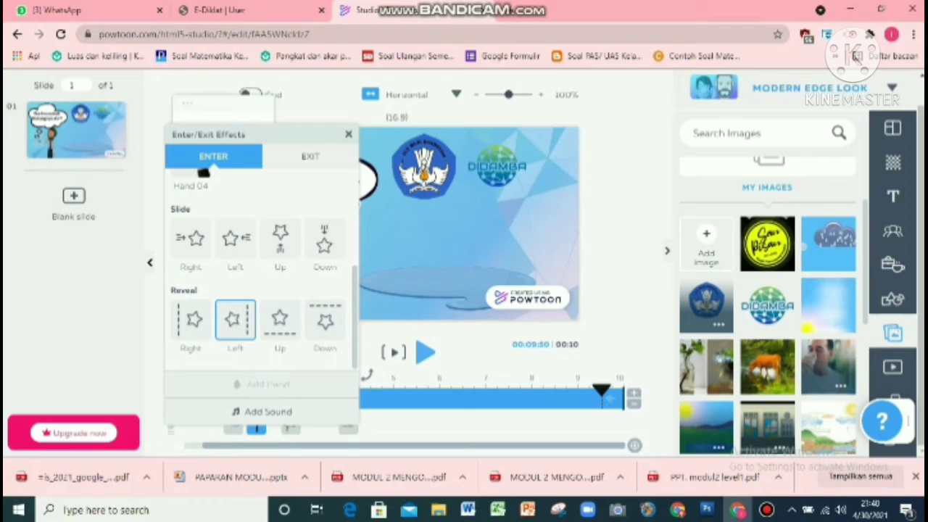
click(311, 157)
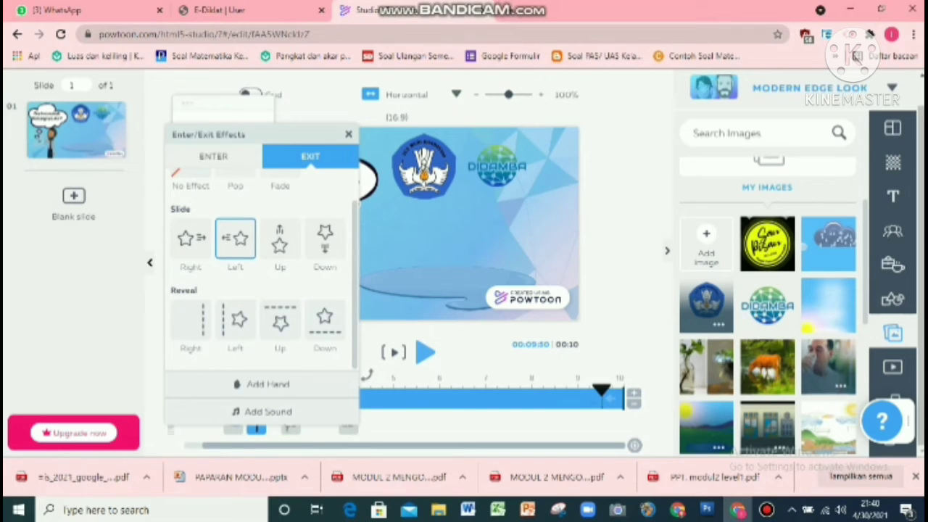
click(190, 320)
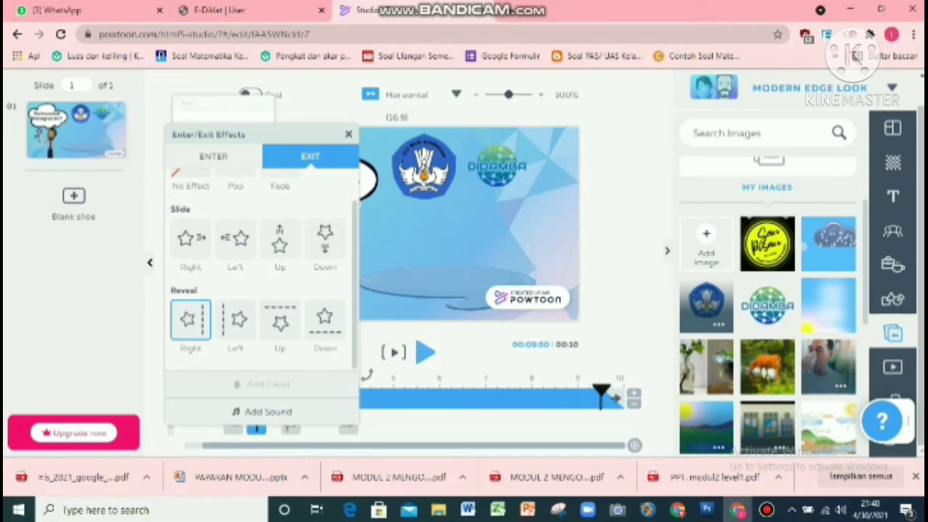
click(349, 135)
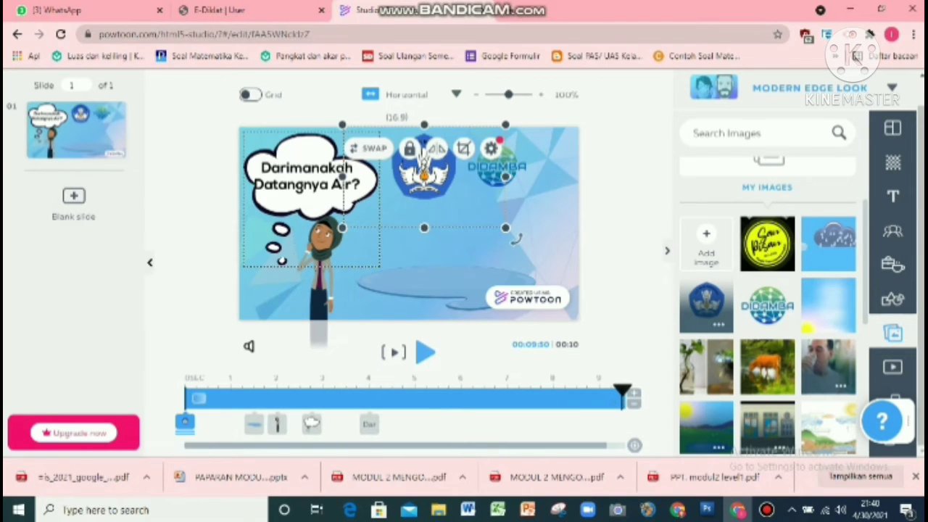
Step: Give the thought bubble a Pop entrance effect
click(311, 202)
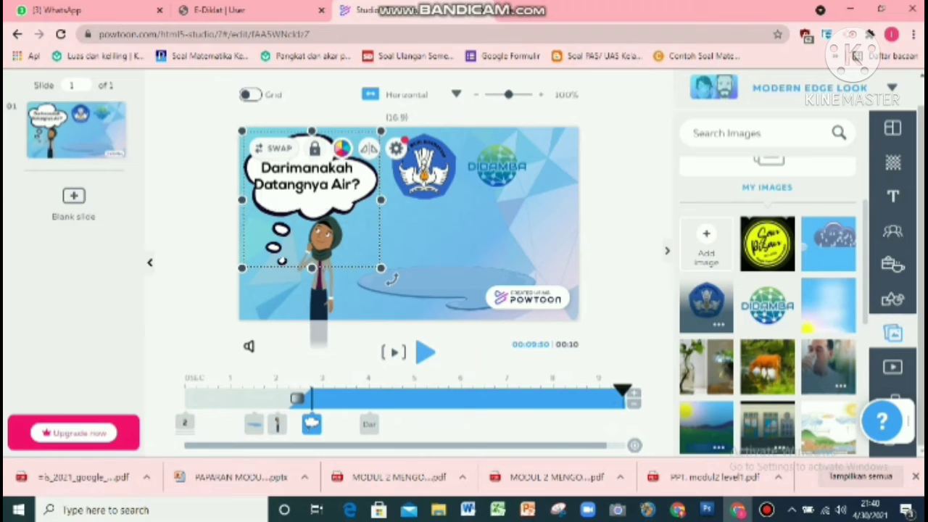
click(396, 148)
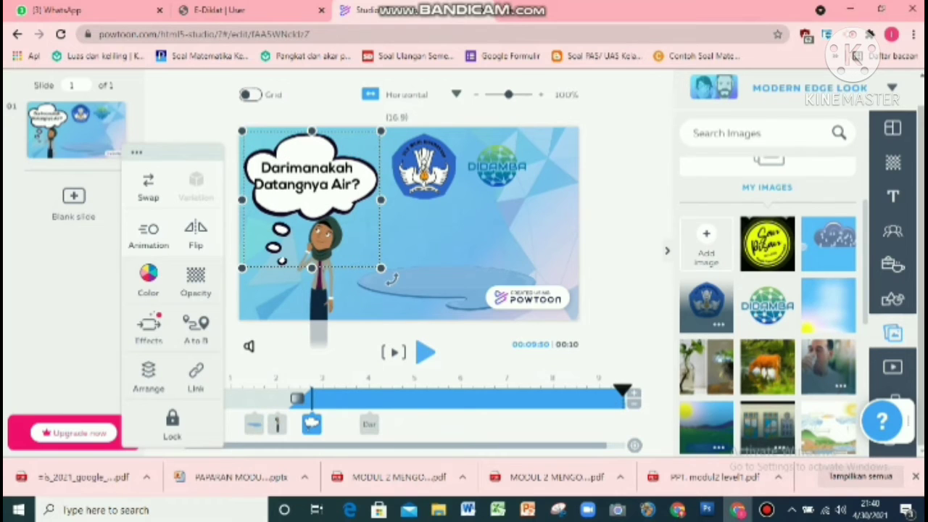
click(148, 236)
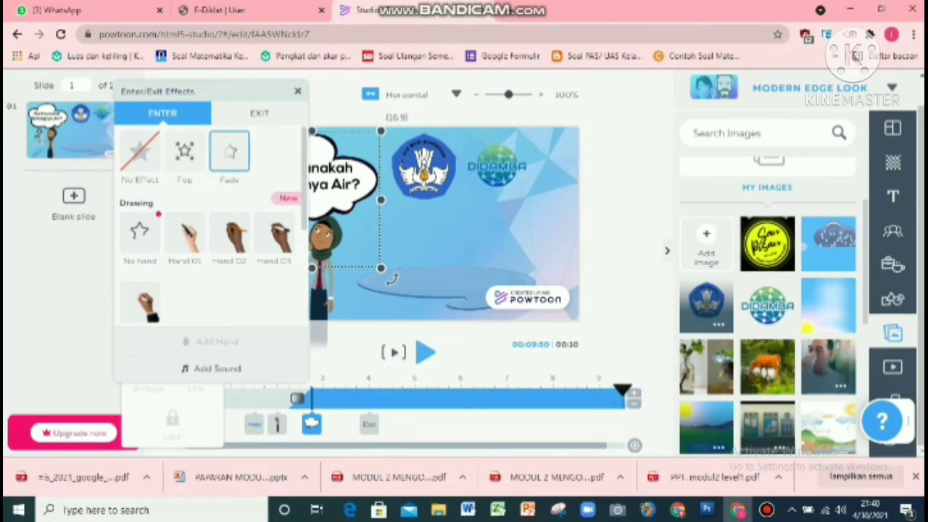
click(185, 152)
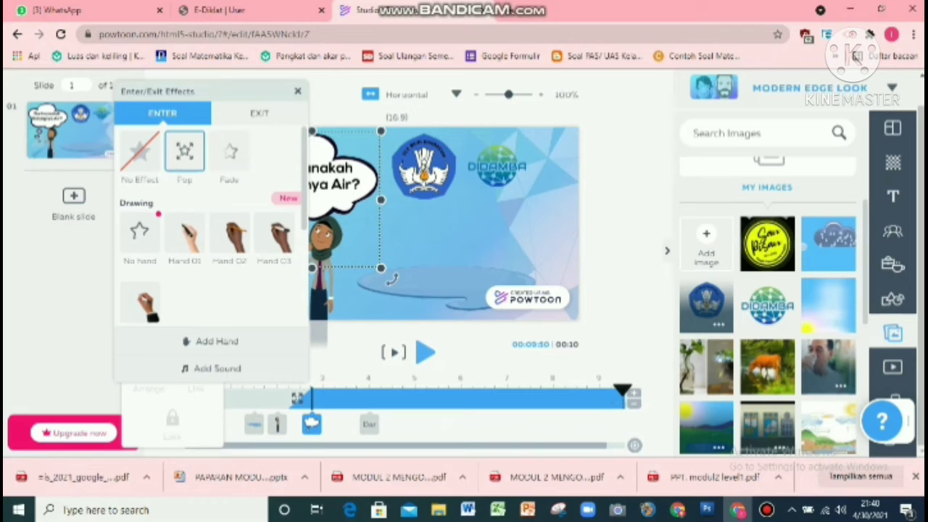
click(259, 113)
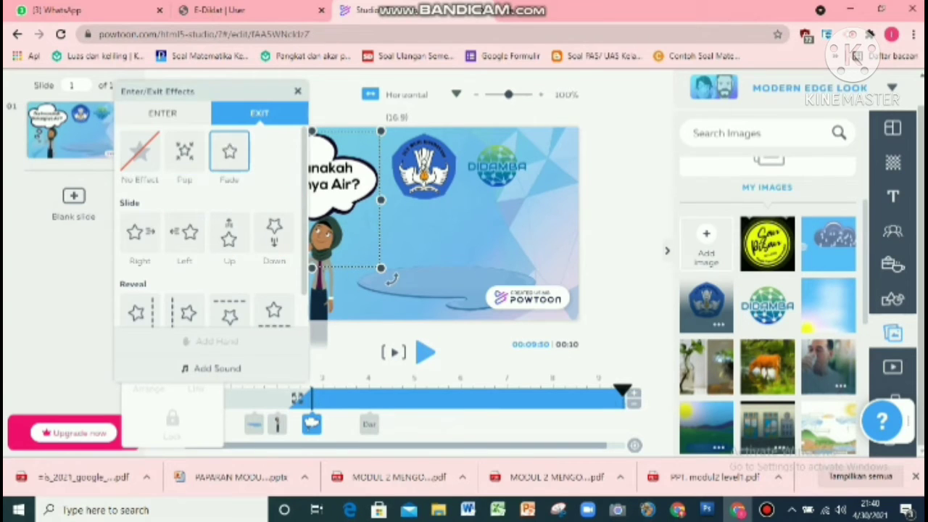
click(297, 91)
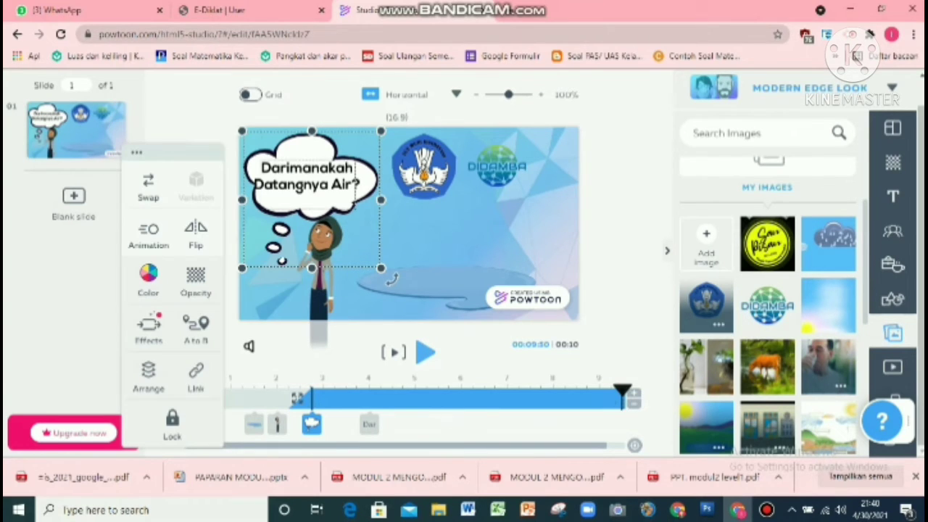
Step: Apply the Female 01 writing entrance effect to the question text and browse its exit effects
click(316, 184)
double_click(309, 184)
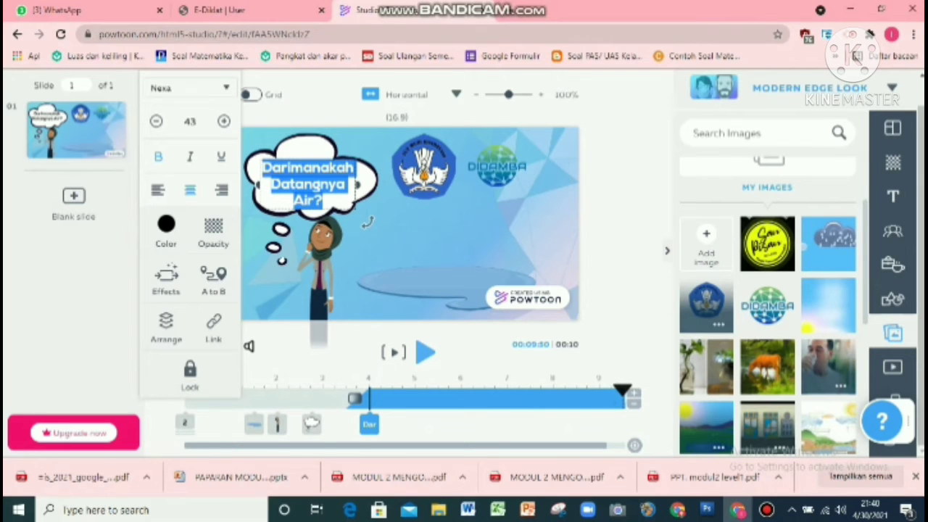
click(166, 276)
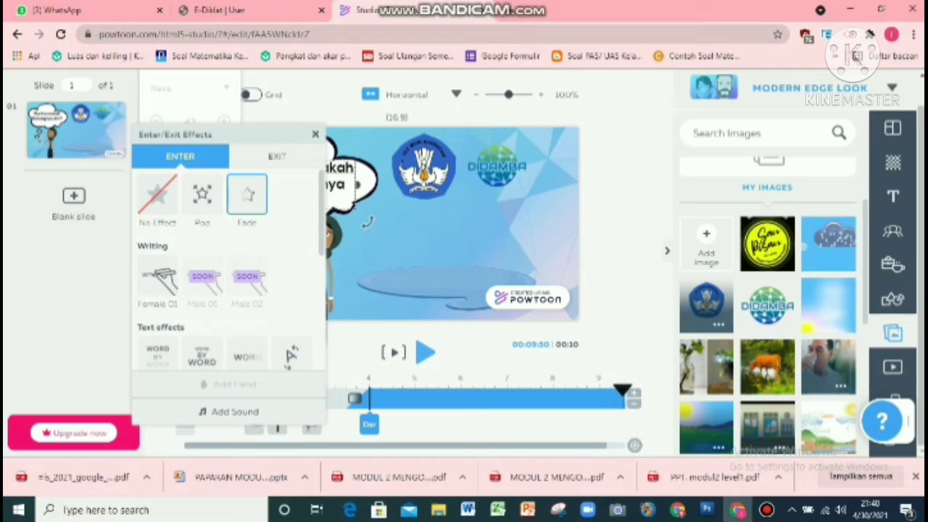
click(173, 283)
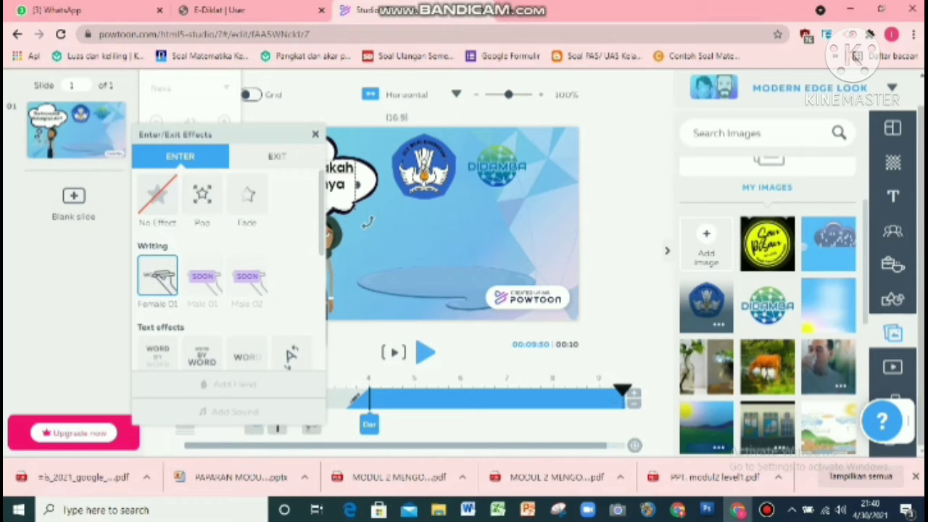
click(277, 156)
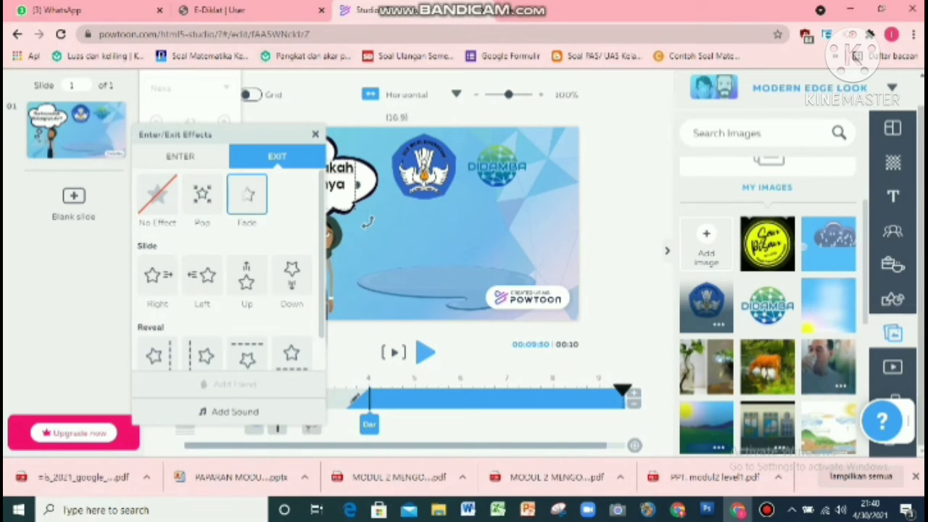
scroll(246, 276, down, 1)
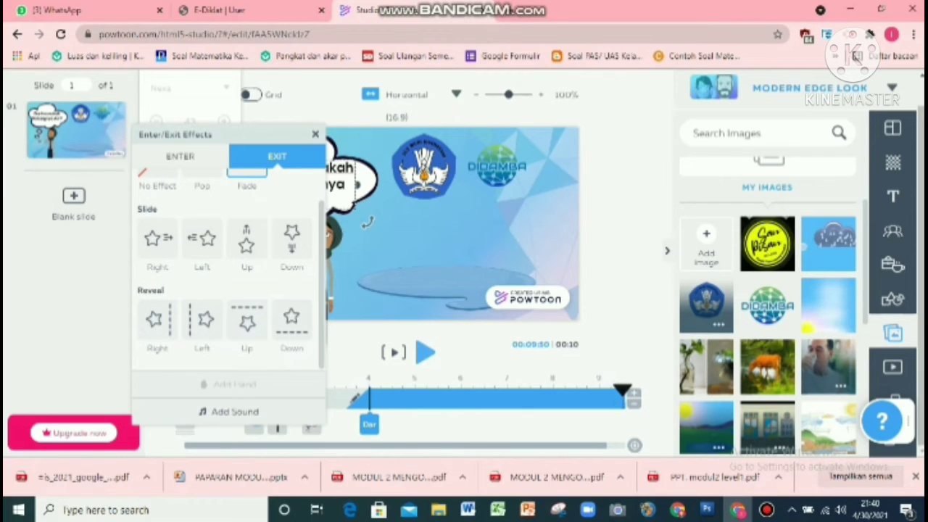
scroll(229, 276, up, 1)
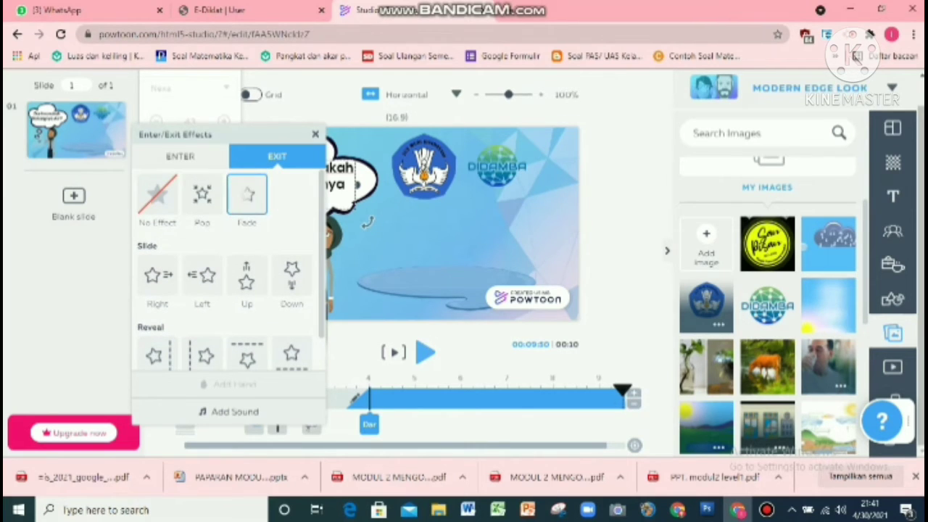
Step: Set the question text's exit effect to Pop with the female Hand 1 and close the effects dialog
click(203, 195)
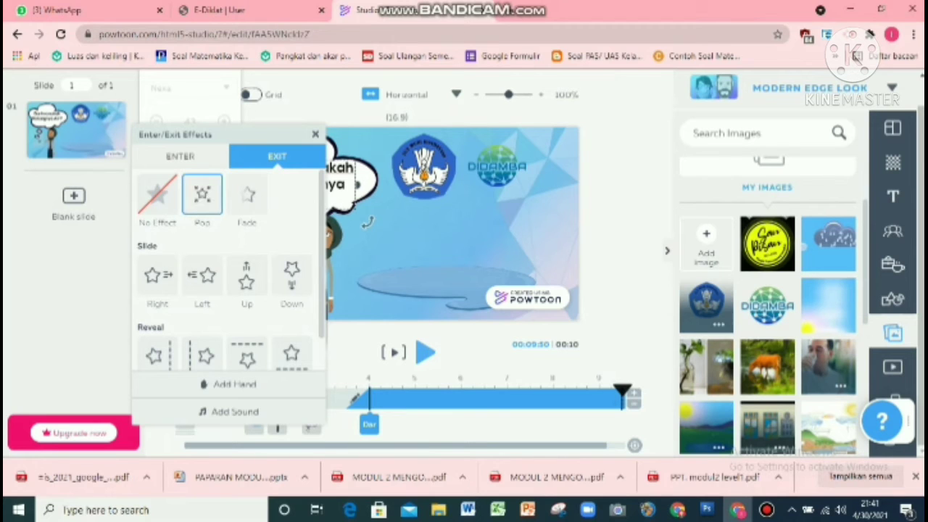
click(203, 385)
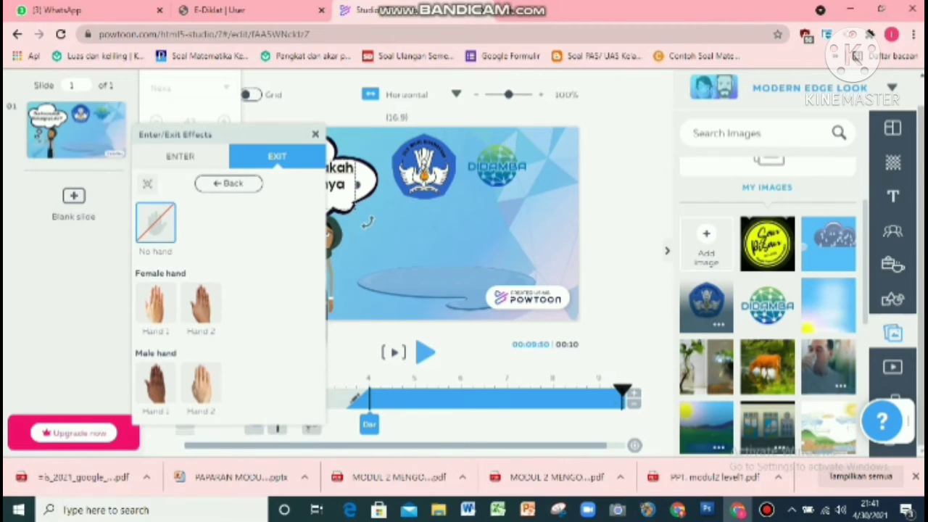
click(156, 304)
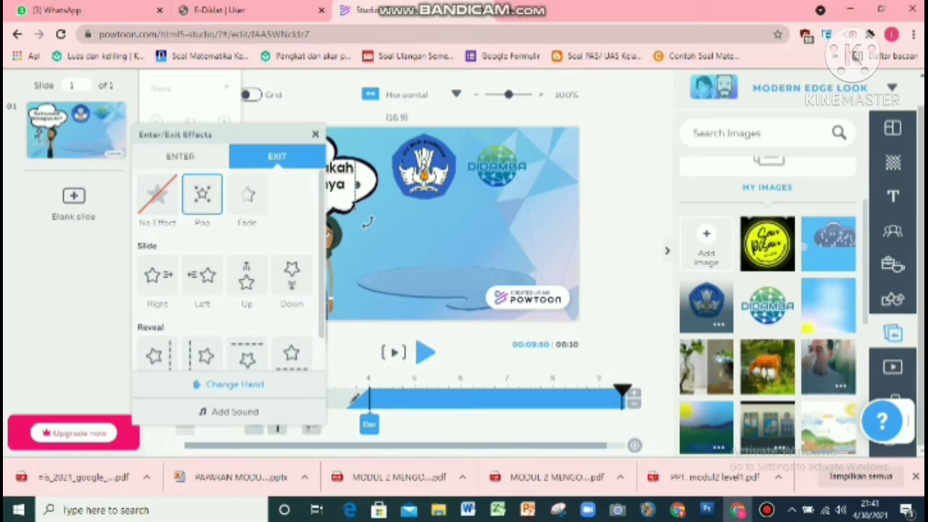
click(315, 134)
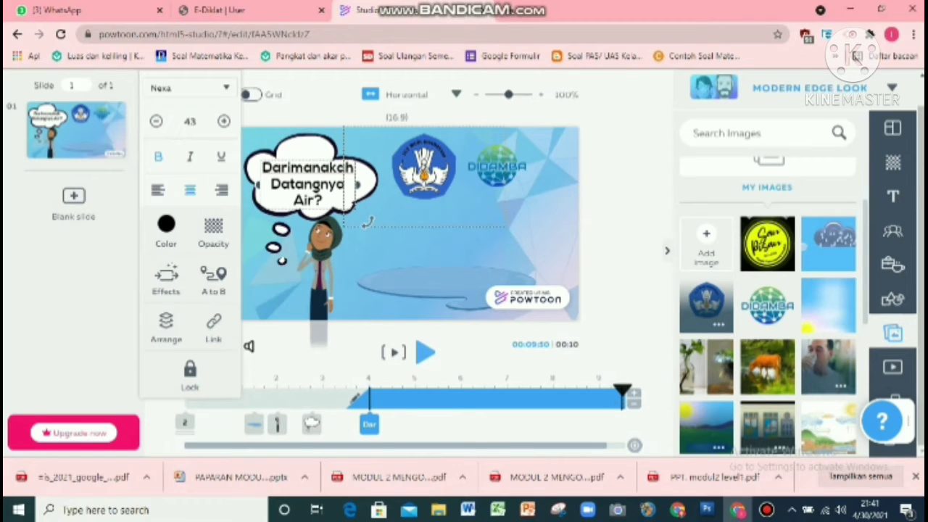
Step: Play the first slide to preview its animations
click(433, 151)
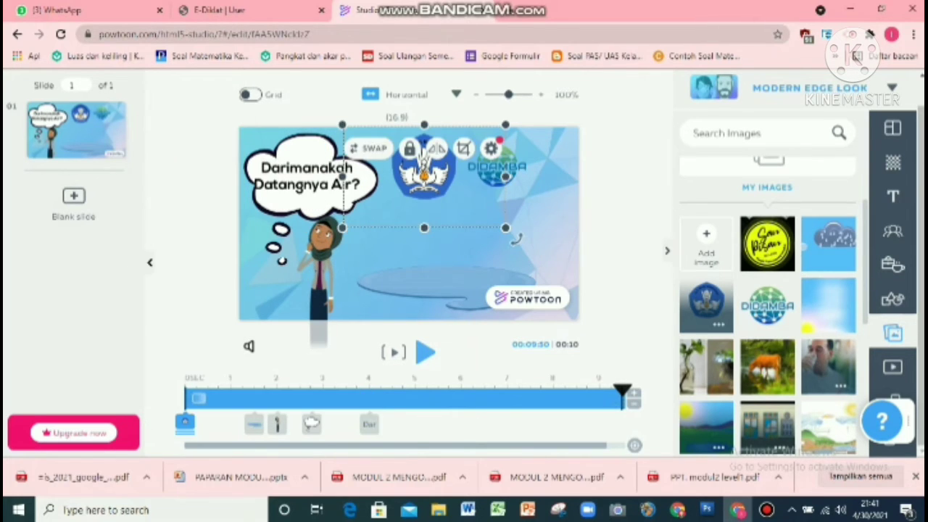
click(424, 352)
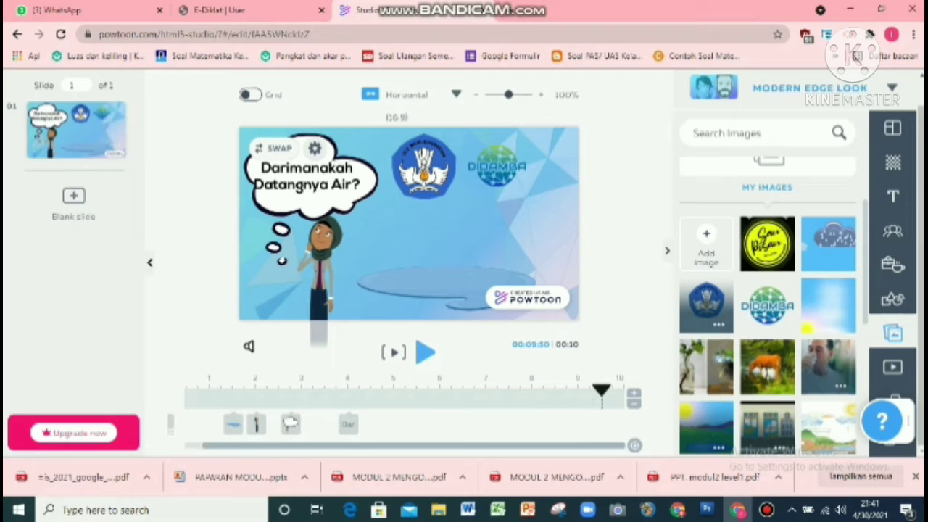
Step: Add a blank slide after the first slide
click(73, 197)
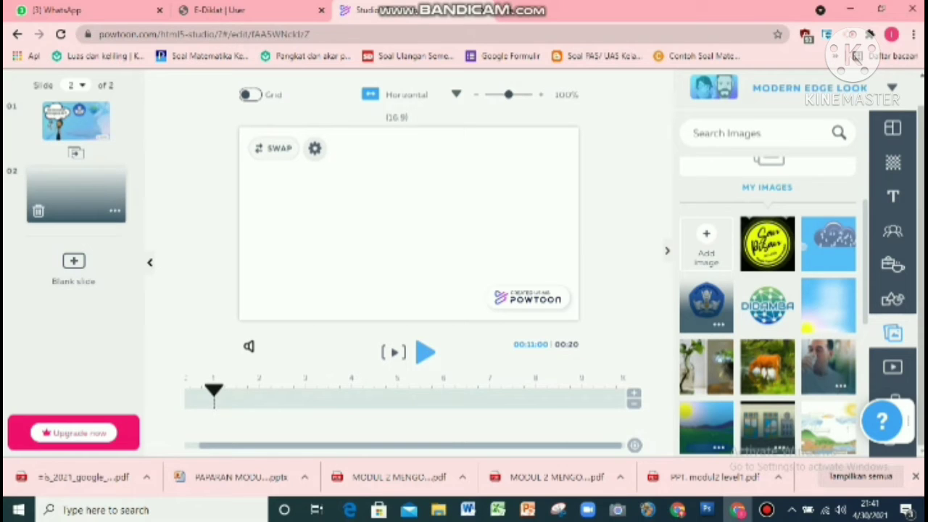
click(76, 121)
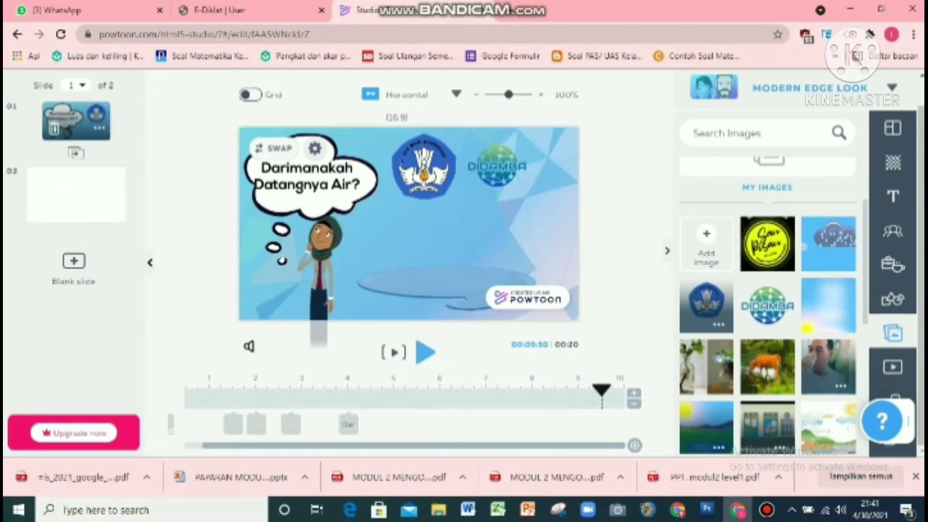
click(114, 146)
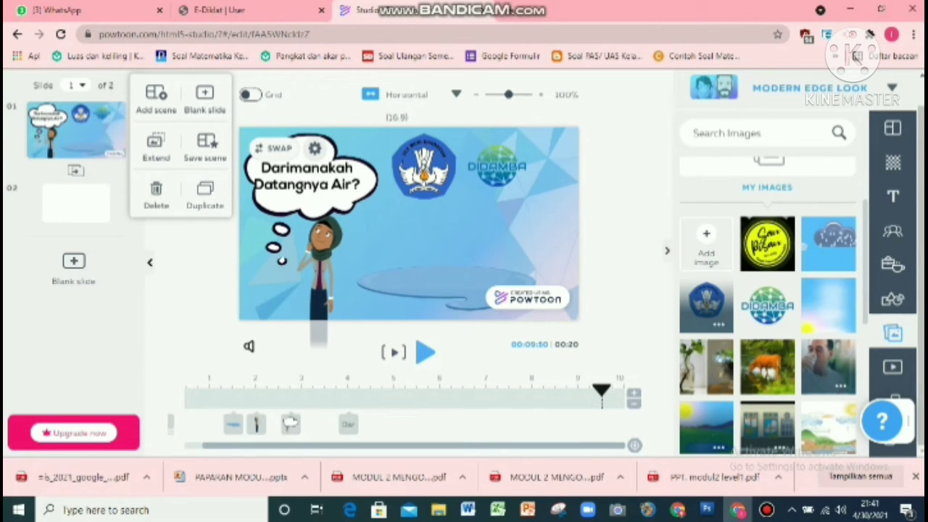
click(206, 195)
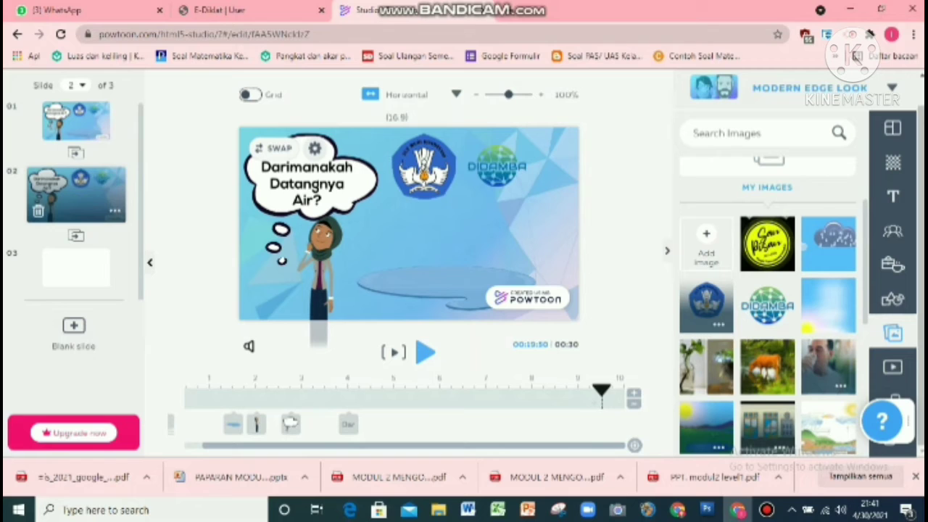
click(38, 211)
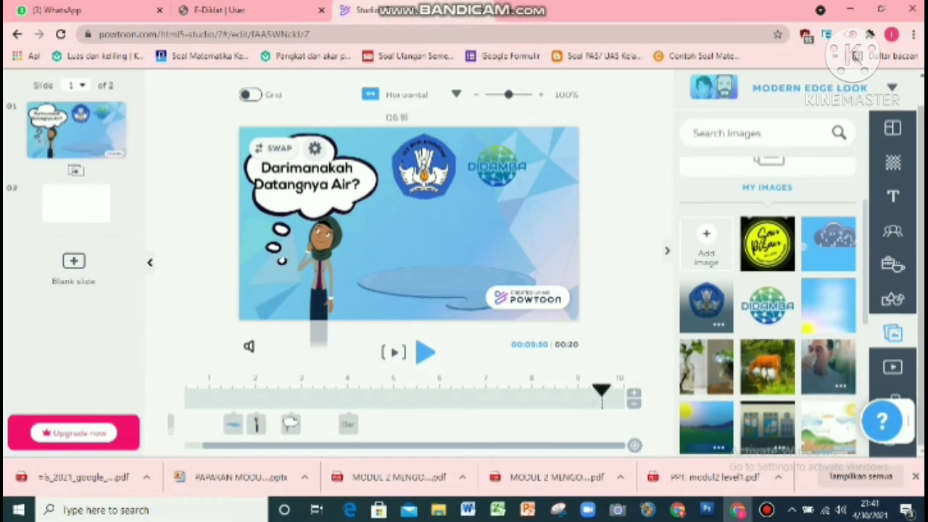
Step: Add another blank slide and move it to the second position
click(73, 262)
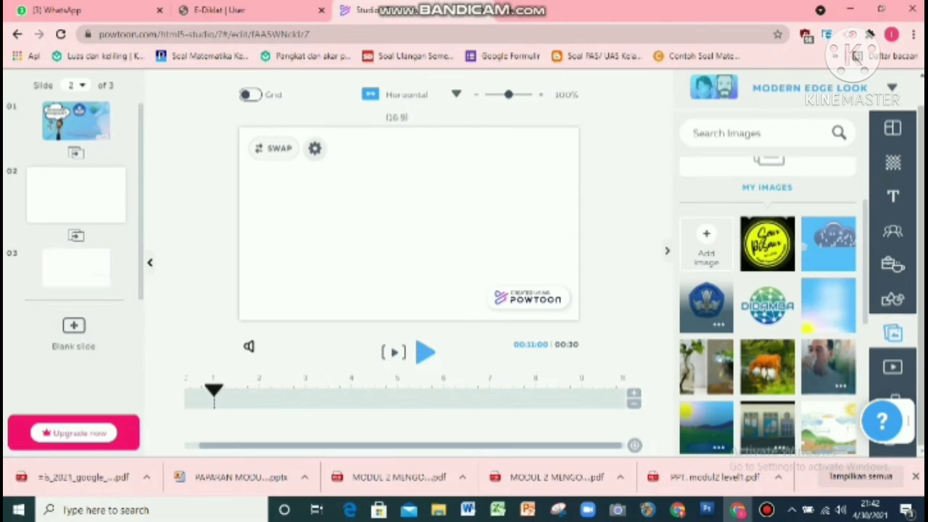
drag(77, 268, 76, 194)
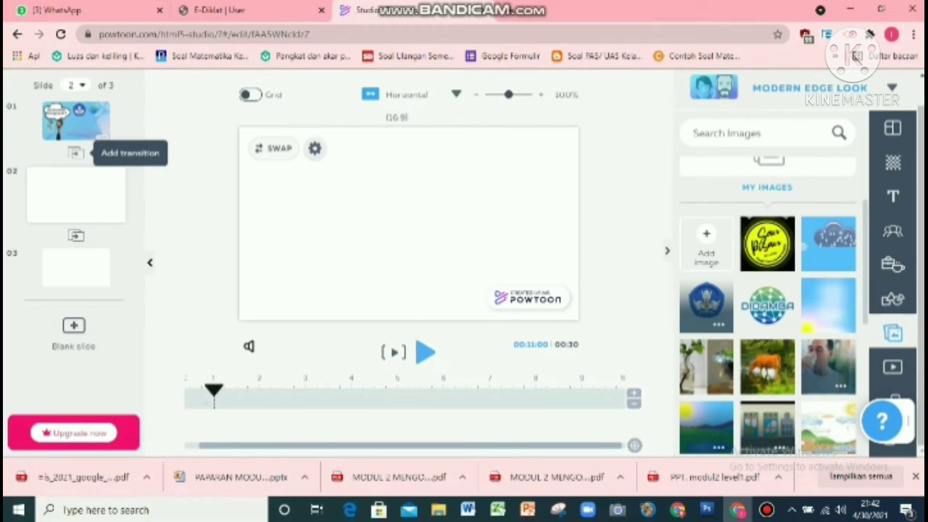
Step: Apply a Zoom In transition between the first and second slides
click(75, 152)
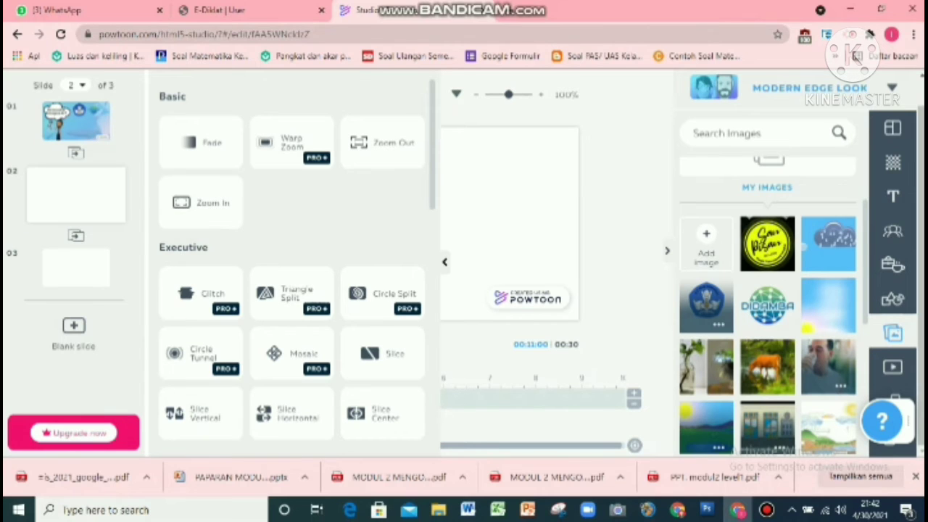
click(201, 202)
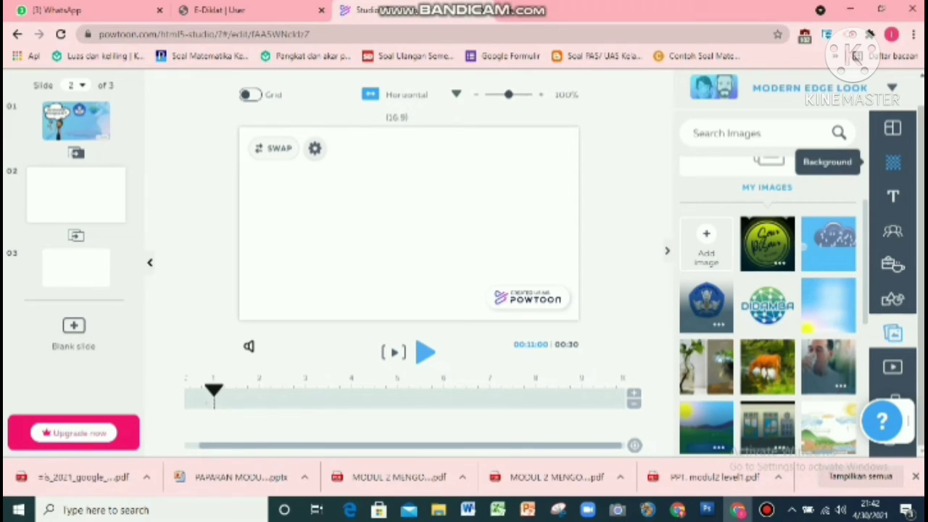
Step: Set the second slide's background to the classroom image from My Media
click(893, 162)
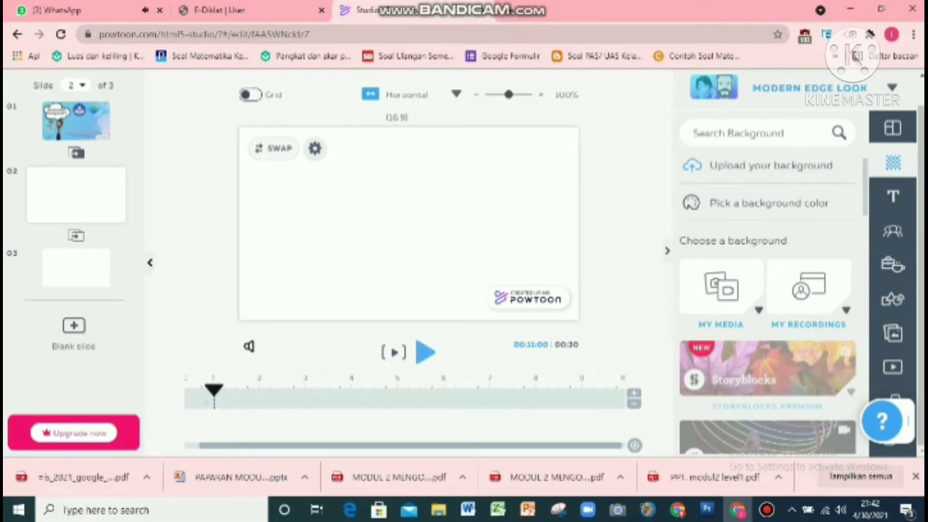
click(725, 292)
scroll(824, 366, down, 3)
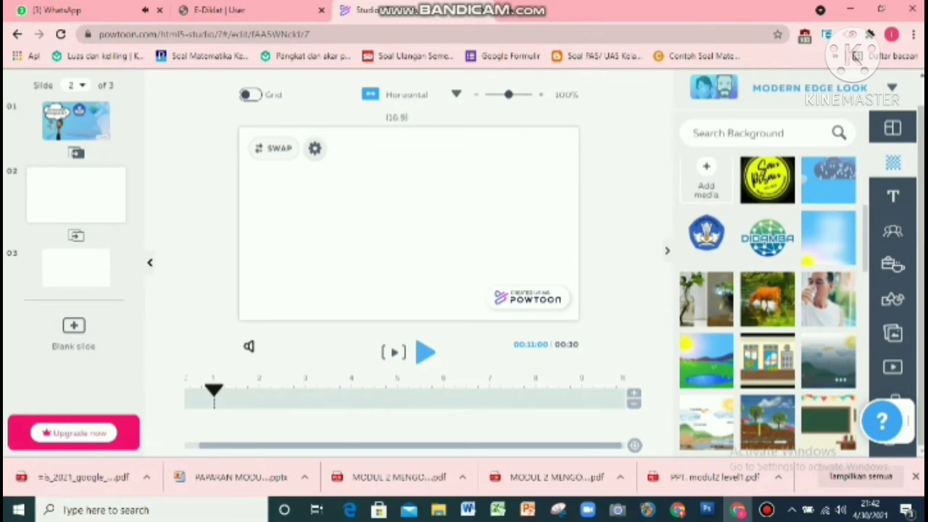
scroll(768, 304, down, 1)
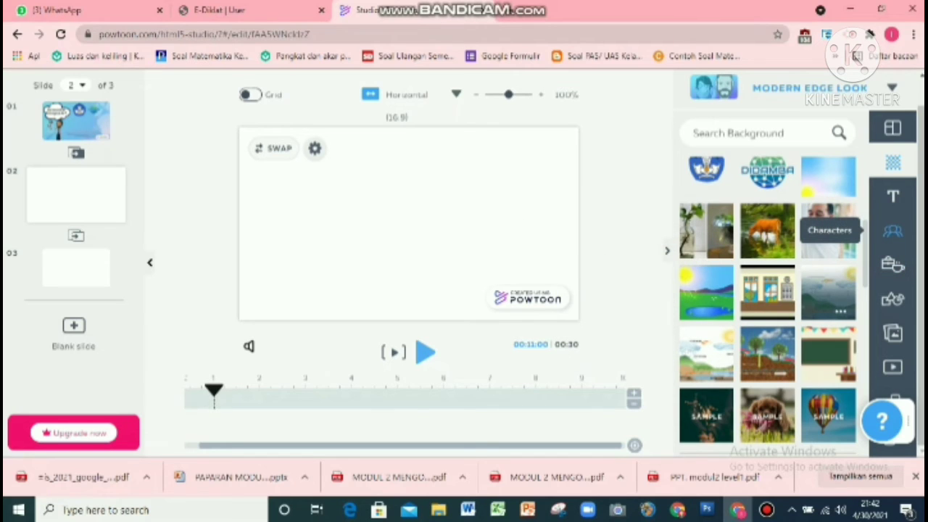
mouse_move(767, 291)
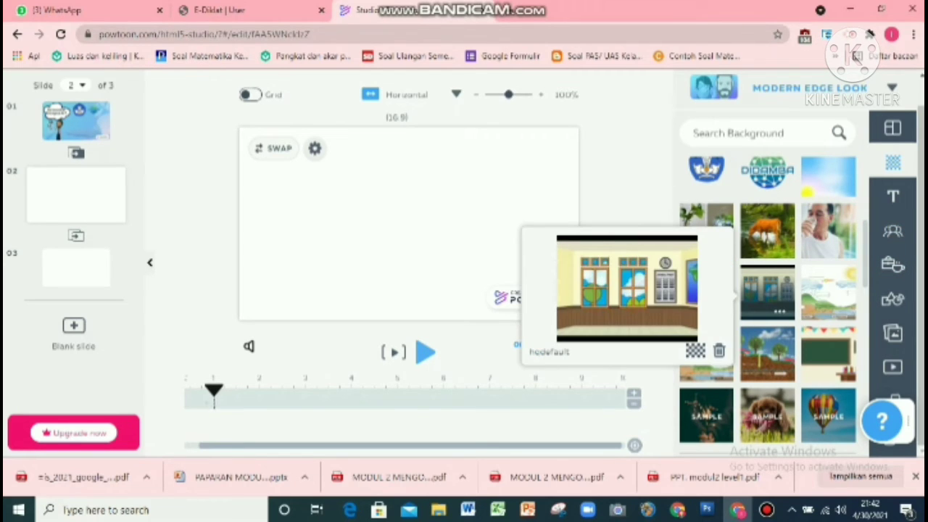
click(768, 291)
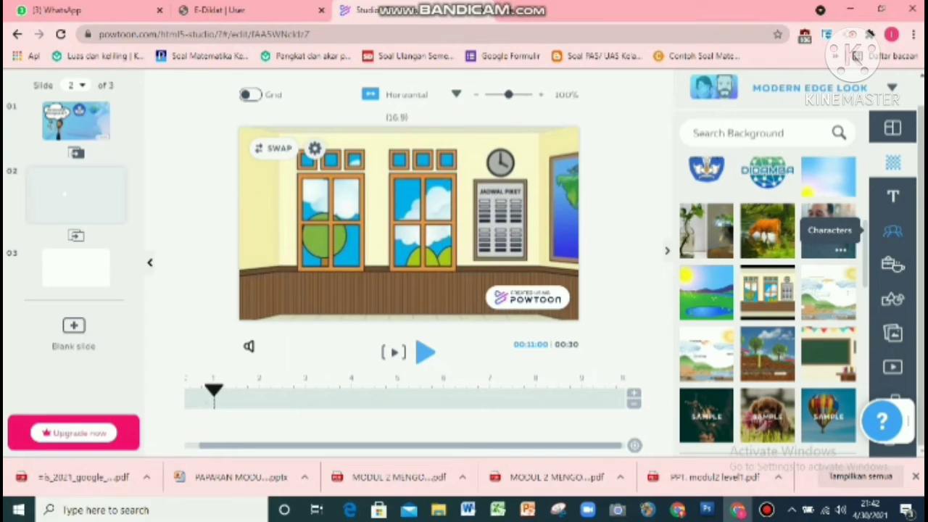
Step: Add the hijab woman from The Office - Free characters to the slide in the Idea pose
click(893, 230)
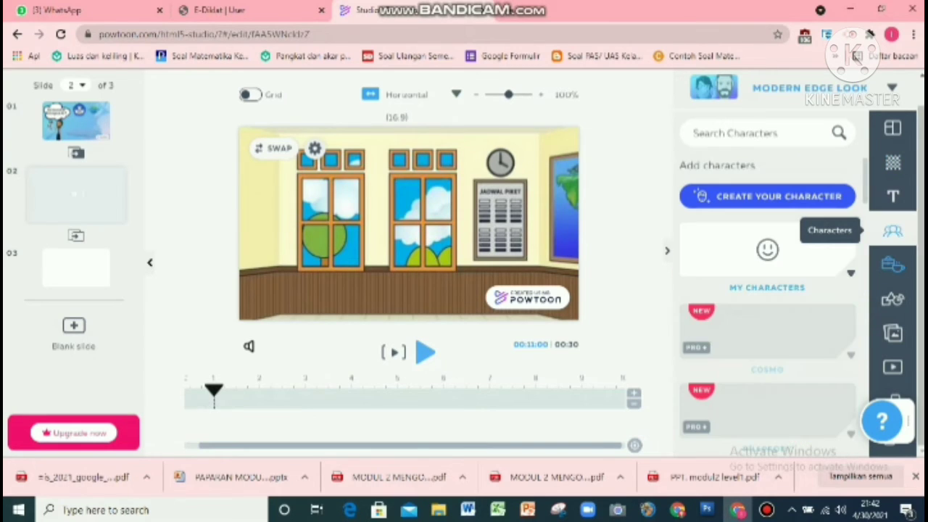
scroll(768, 304, down, 6)
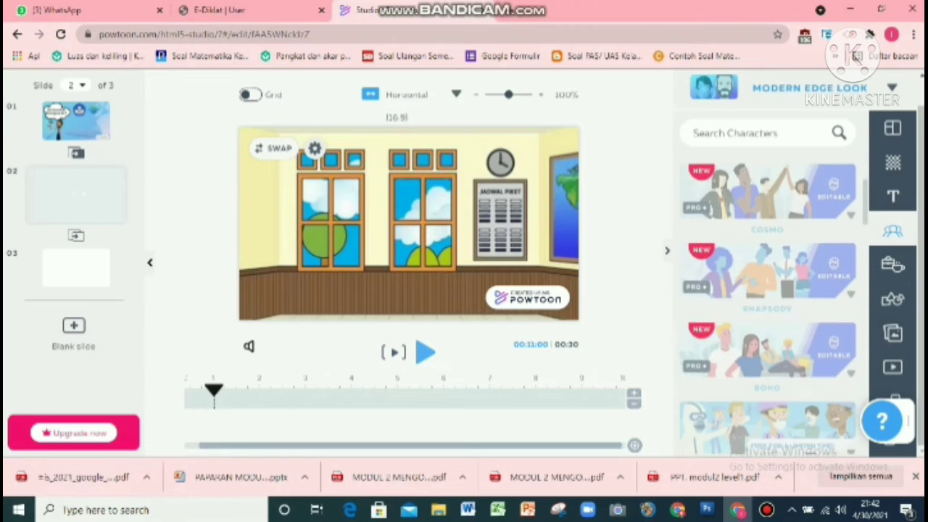
scroll(767, 304, down, 4)
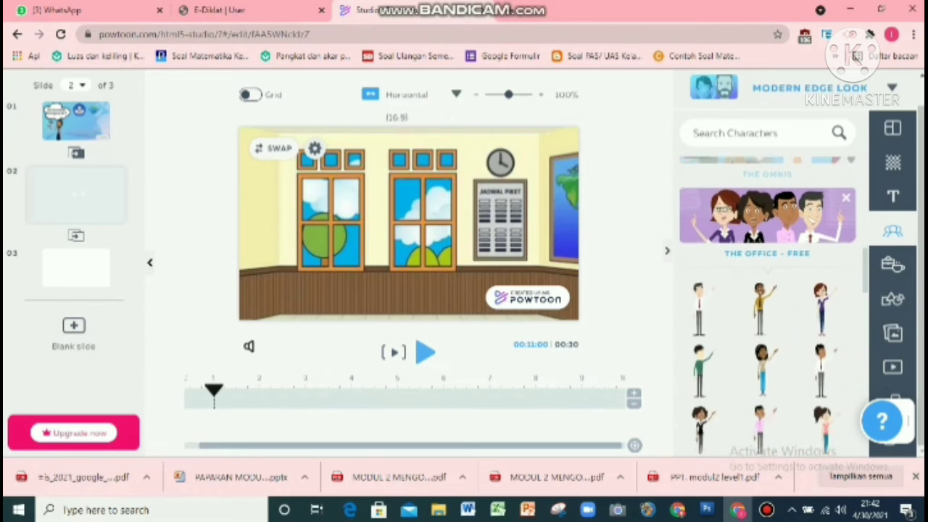
scroll(768, 304, down, 3)
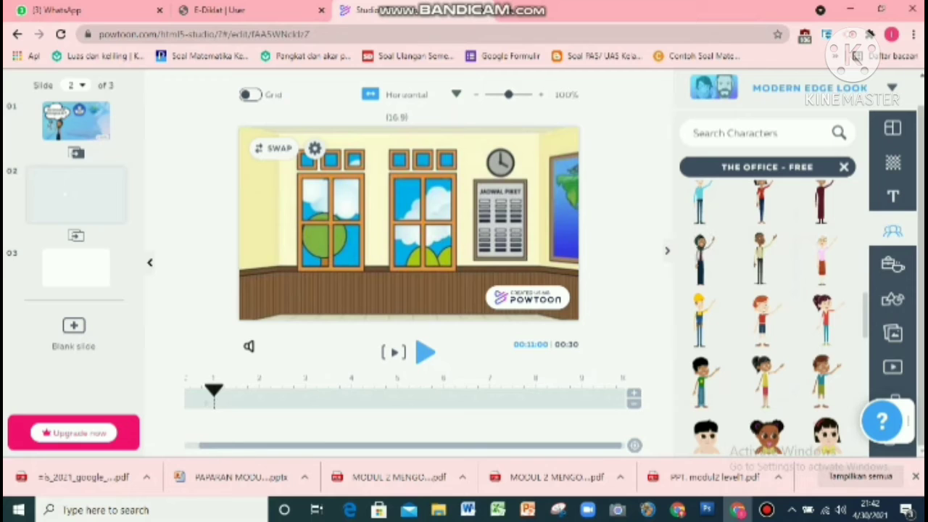
click(700, 260)
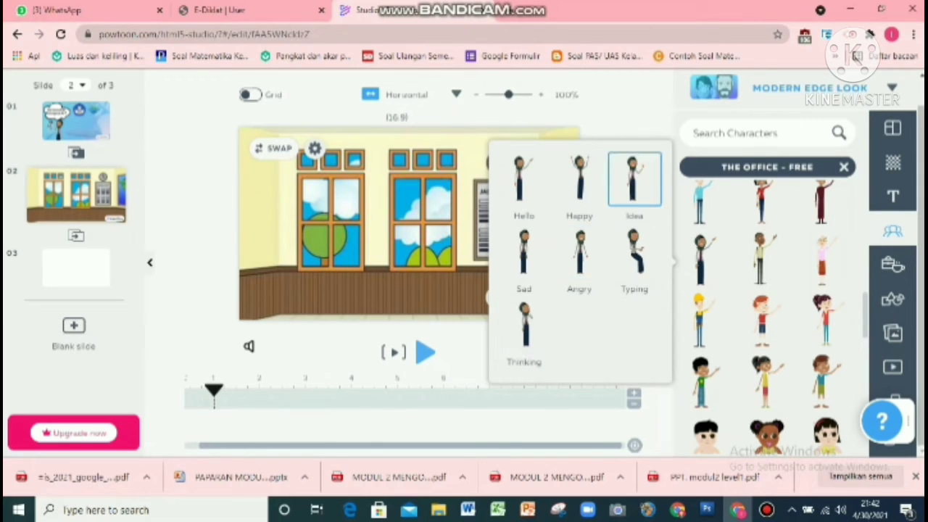
click(635, 177)
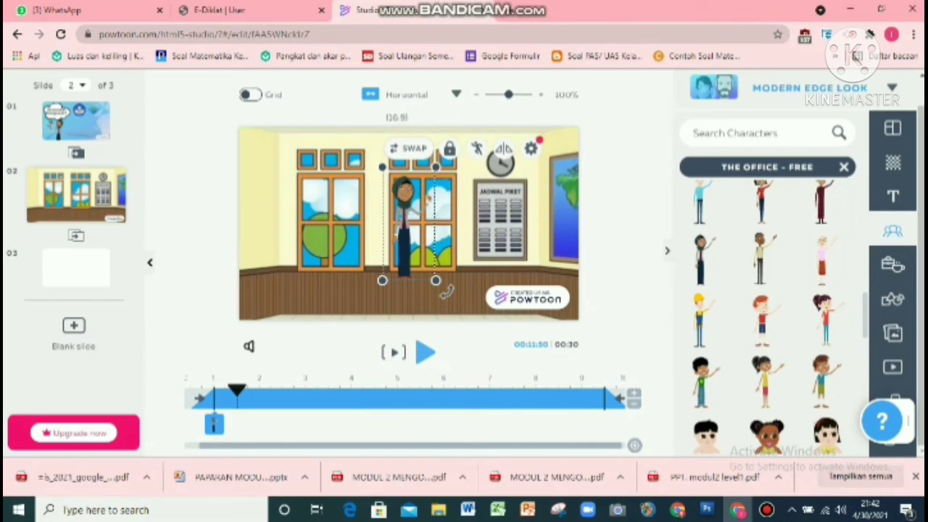
Step: Change the character's pose to Hello and enlarge it
click(476, 149)
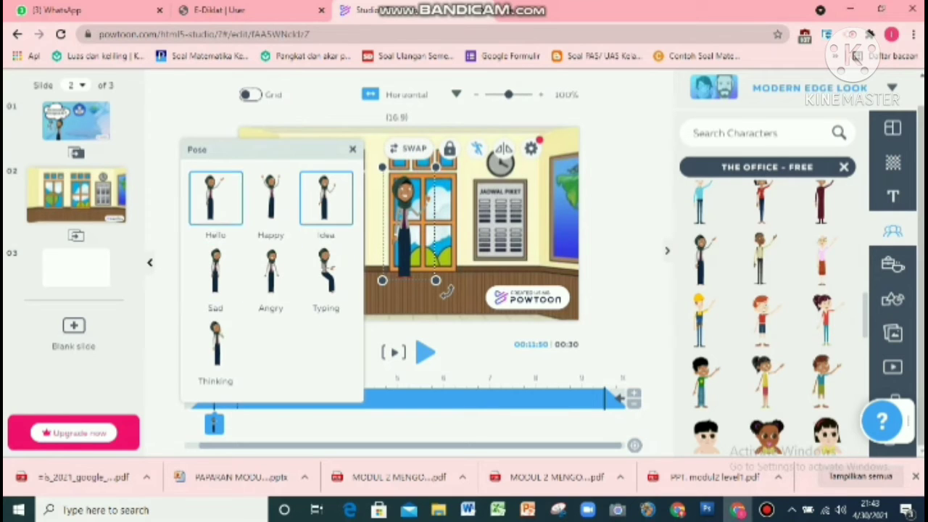
click(215, 198)
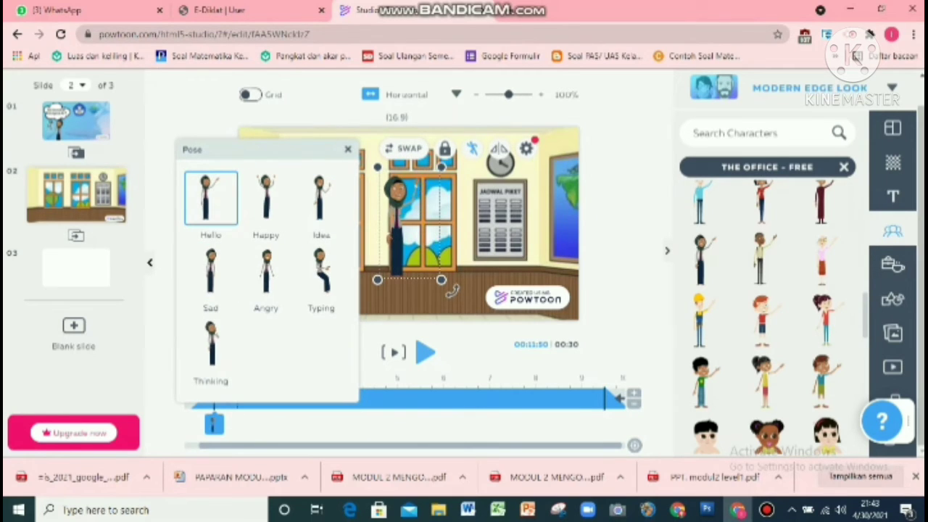
drag(440, 280, 470, 332)
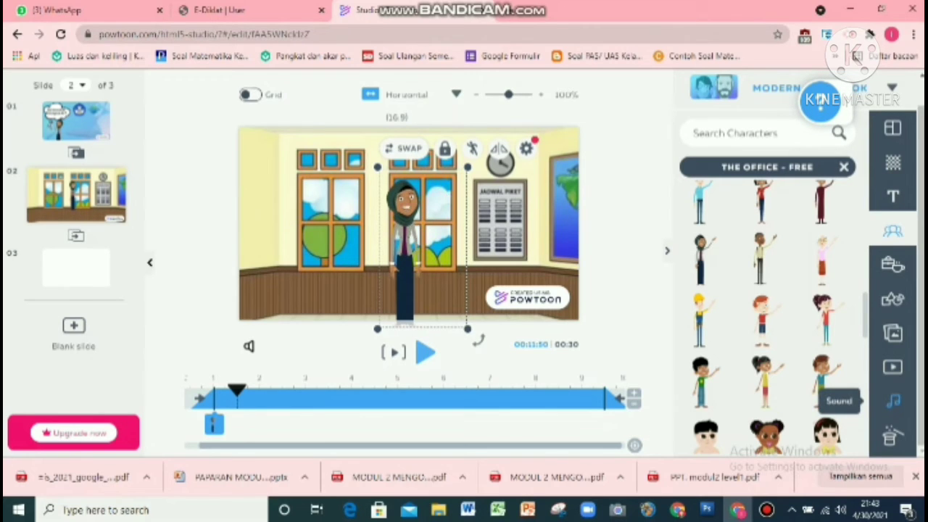
Step: Open the sound library and browse the list of saved voiceovers
click(893, 401)
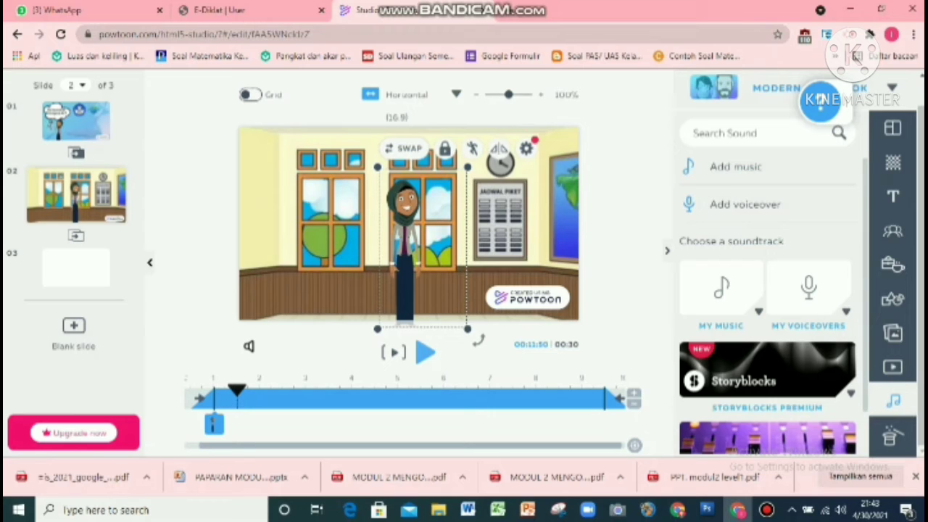
scroll(767, 290, down, 1)
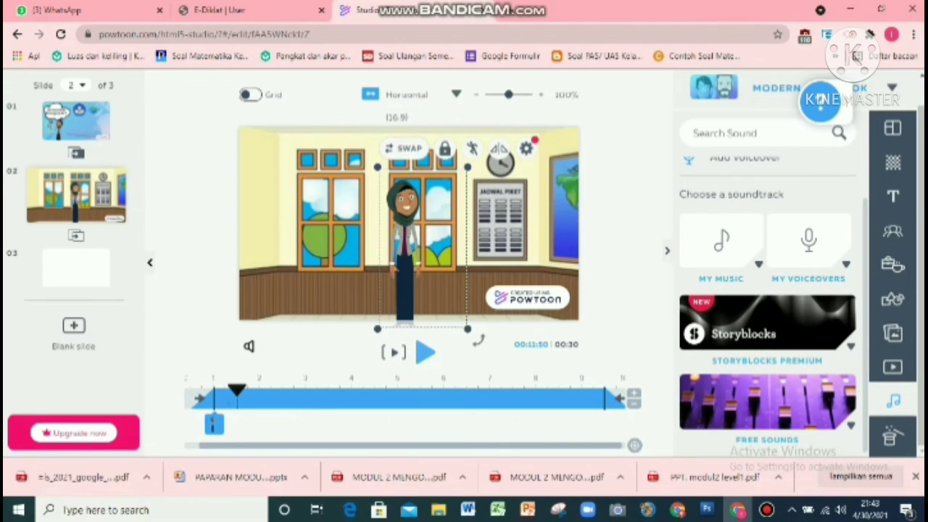
click(721, 241)
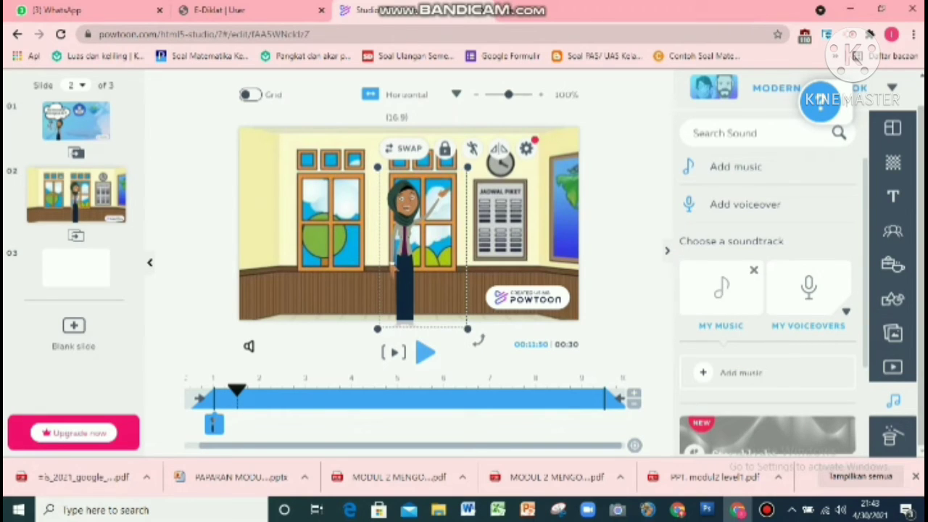
click(809, 290)
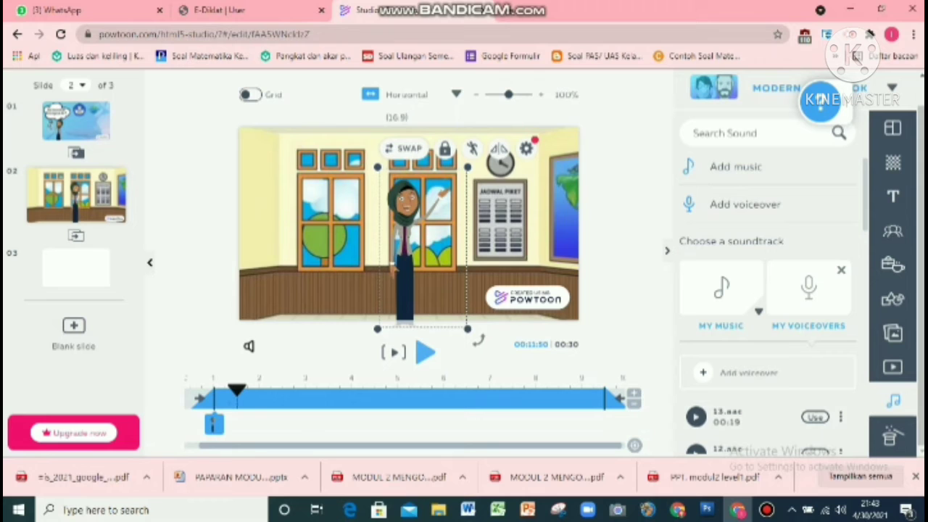
scroll(767, 305, down, 6)
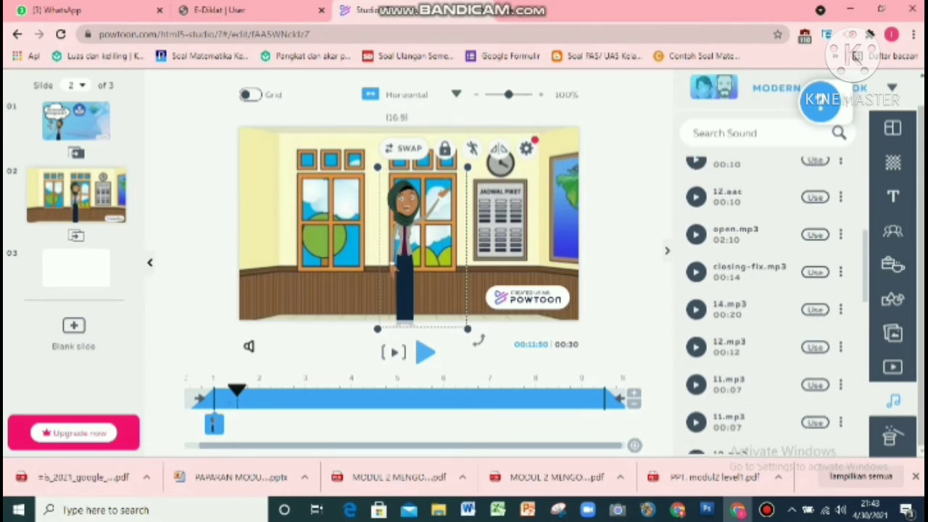
scroll(767, 306, down, 1)
scroll(767, 305, up, 4)
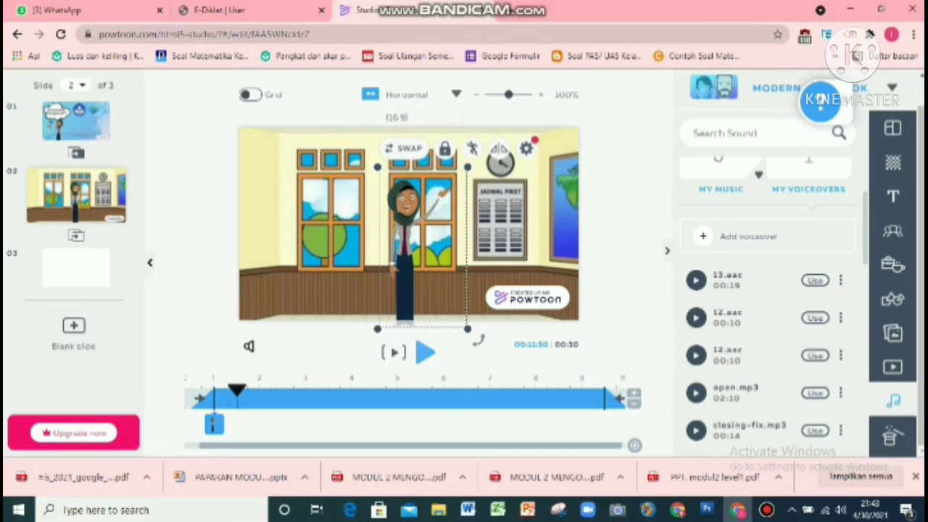
click(748, 236)
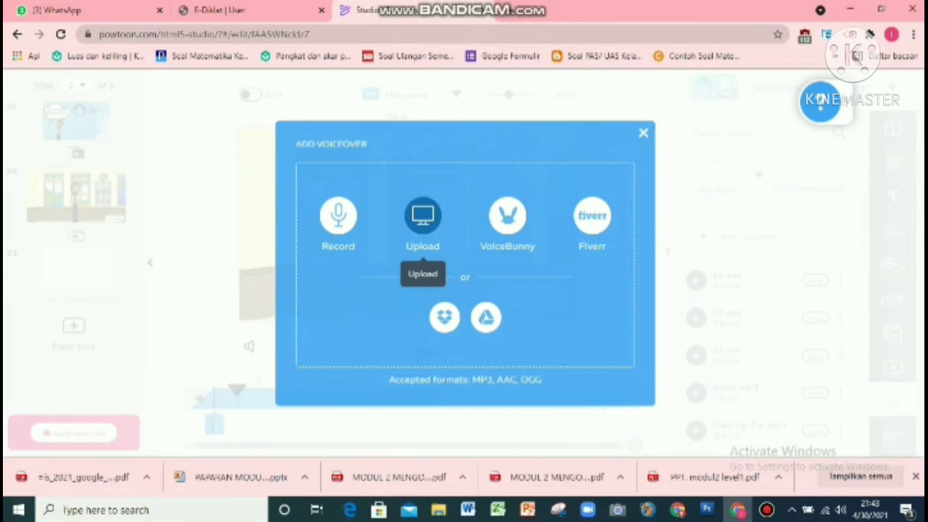
click(423, 216)
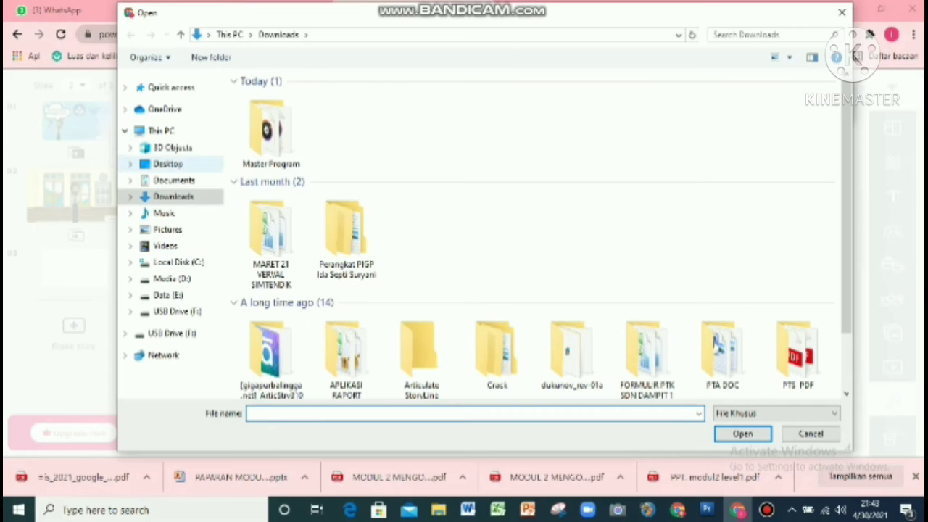
click(161, 131)
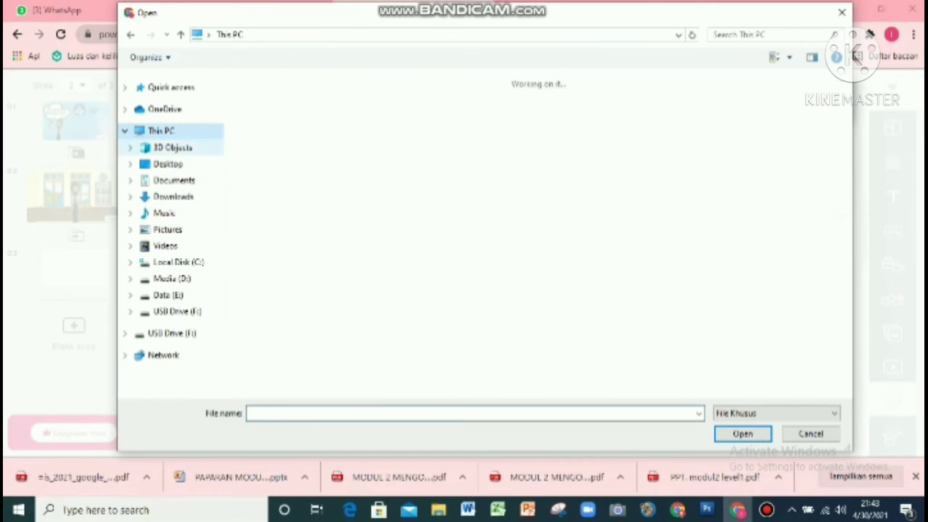
click(173, 197)
click(270, 131)
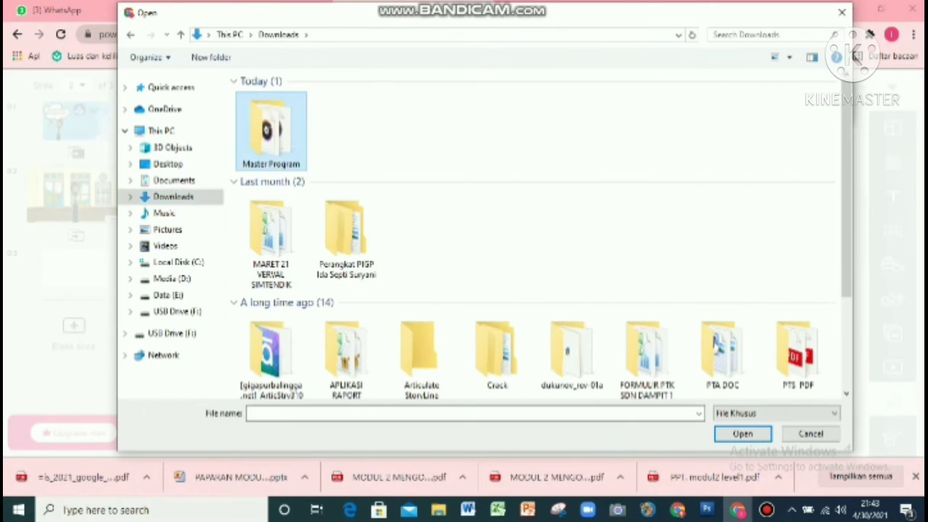
click(742, 434)
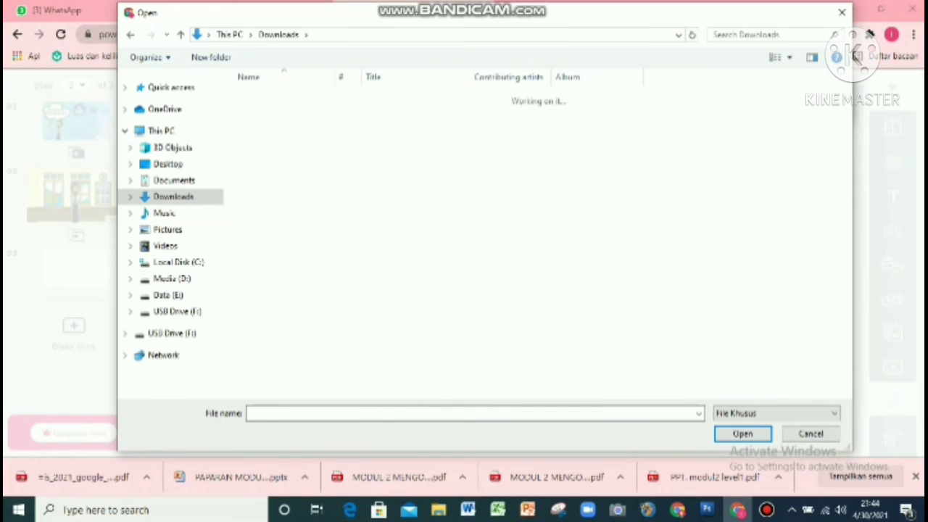
click(810, 433)
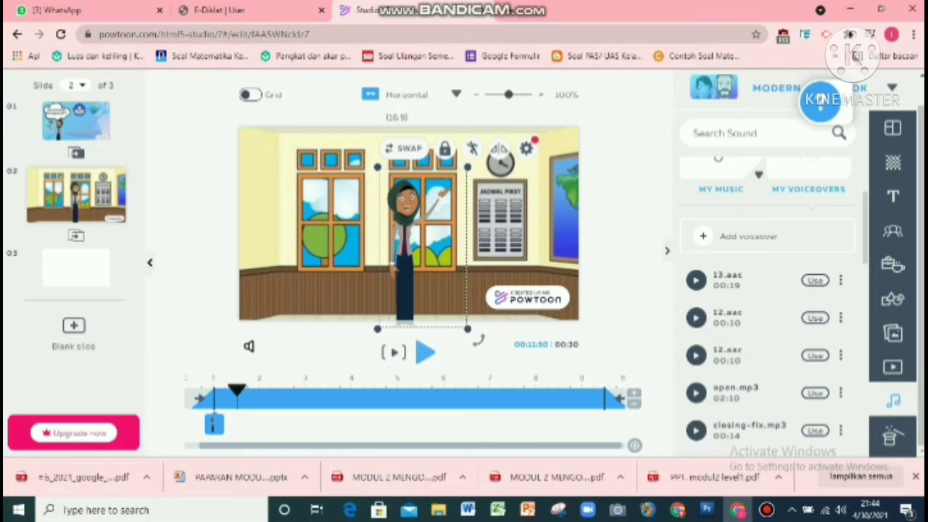
Step: Upload 5.mp3 as a voiceover for the current slide only and preview it
click(748, 236)
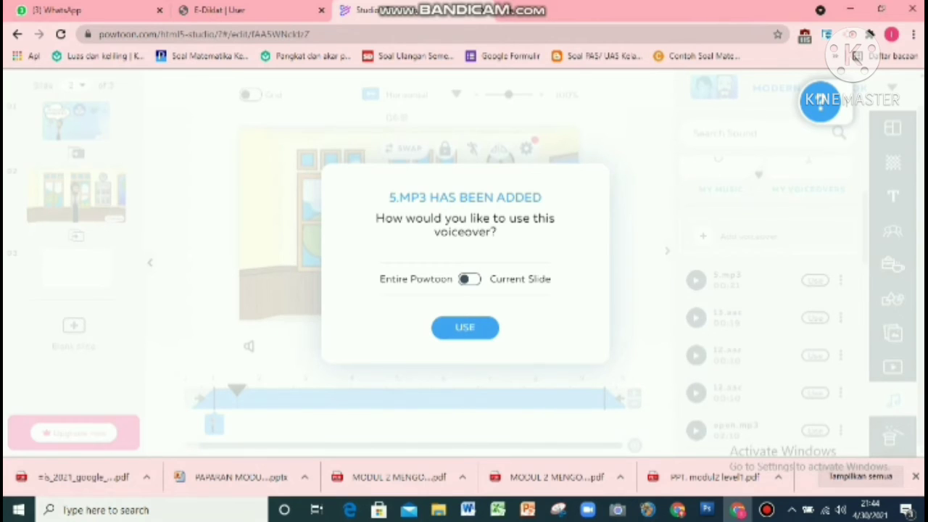
click(470, 279)
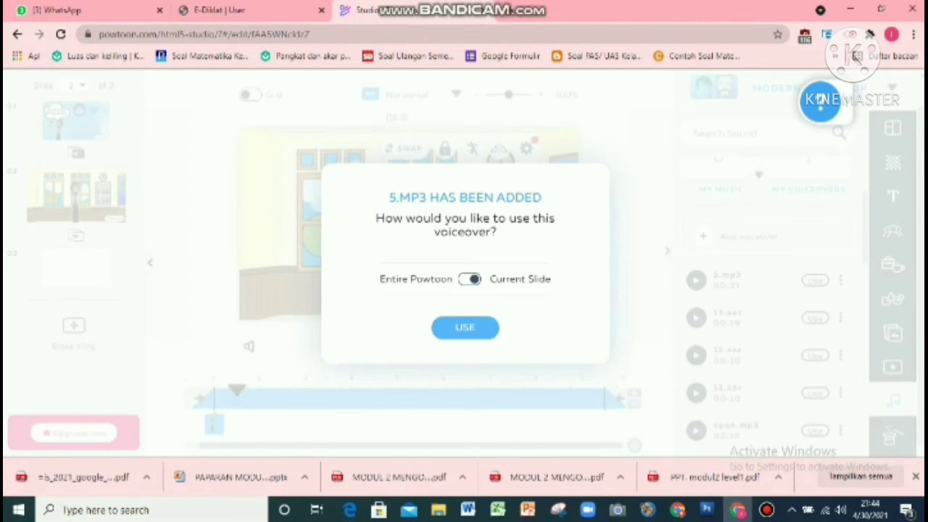
click(465, 327)
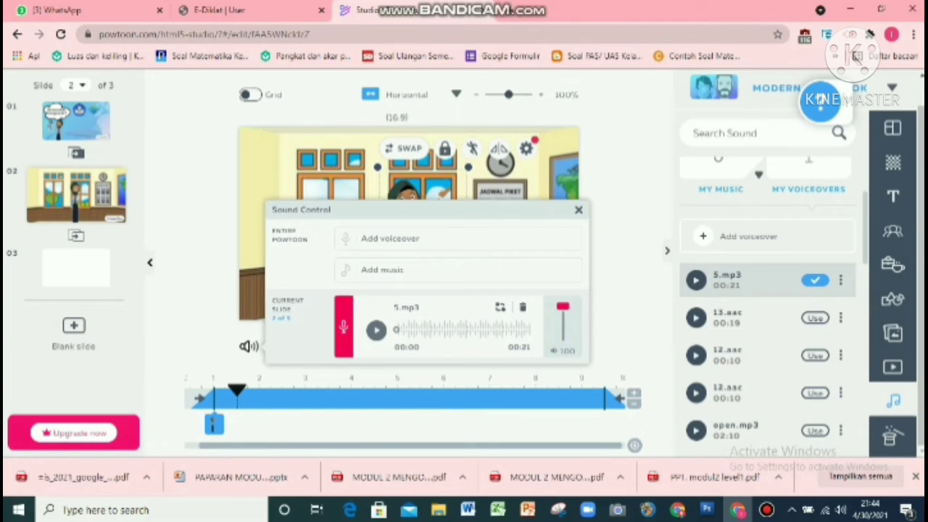
click(376, 330)
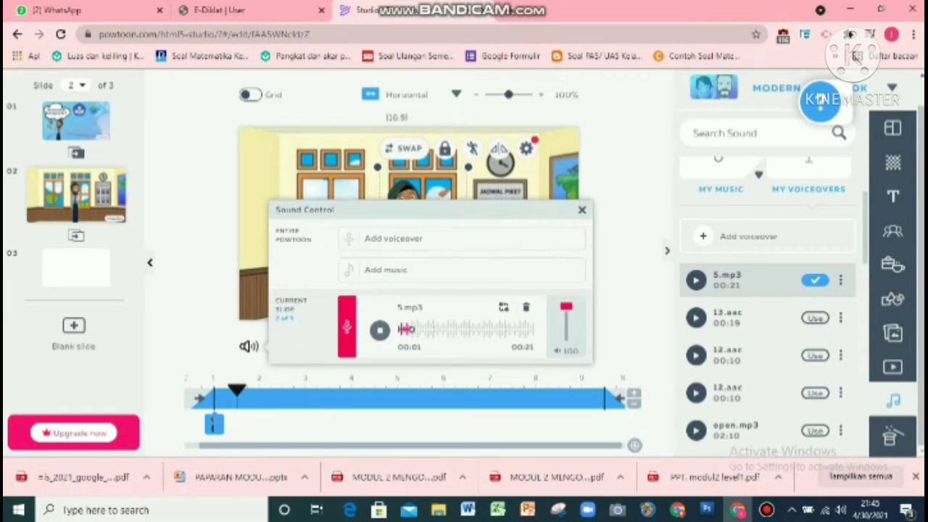
click(380, 330)
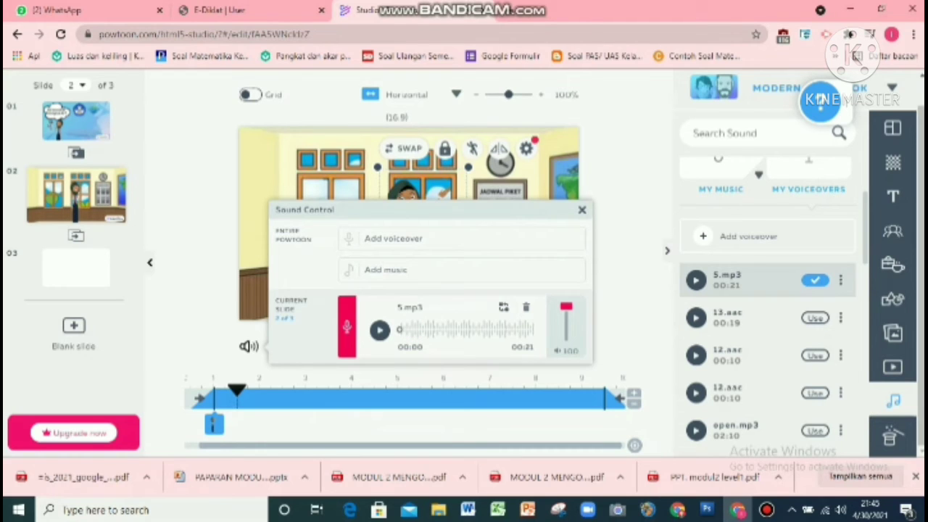
Step: Replace the slide's voiceover by removing 5.mp3 and uploading 3.mp3 for the current slide
click(527, 307)
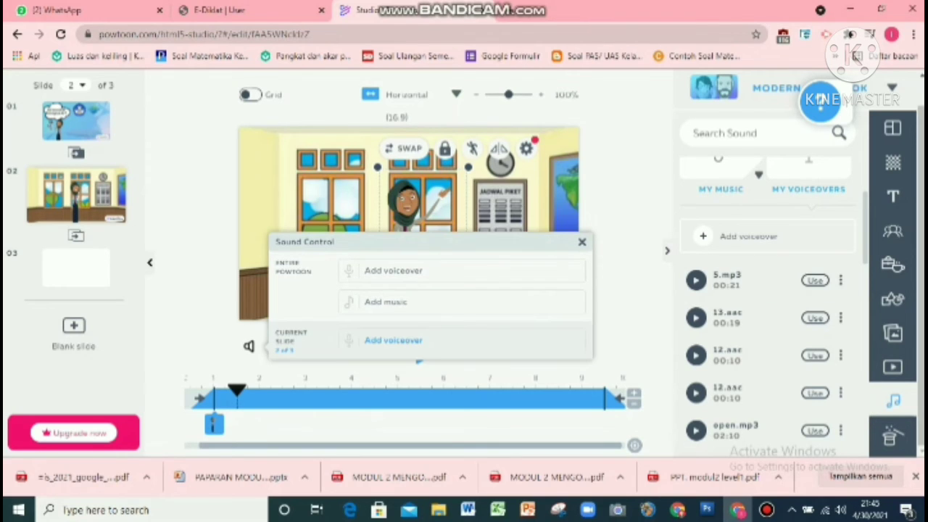
scroll(773, 304, down, 1)
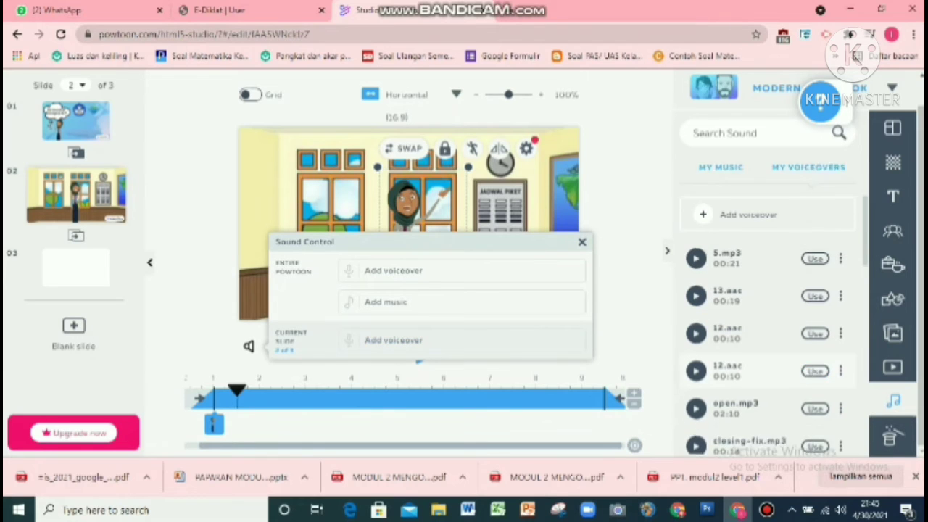
click(393, 340)
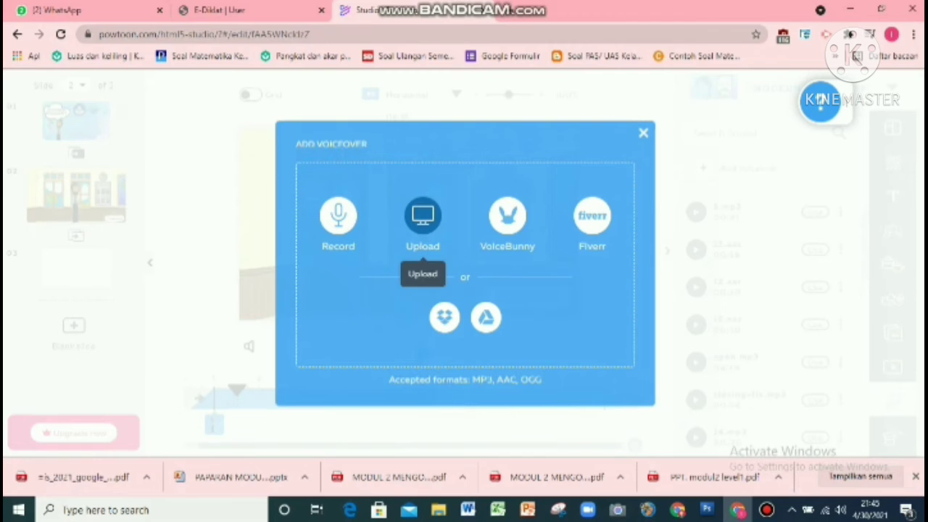
click(423, 214)
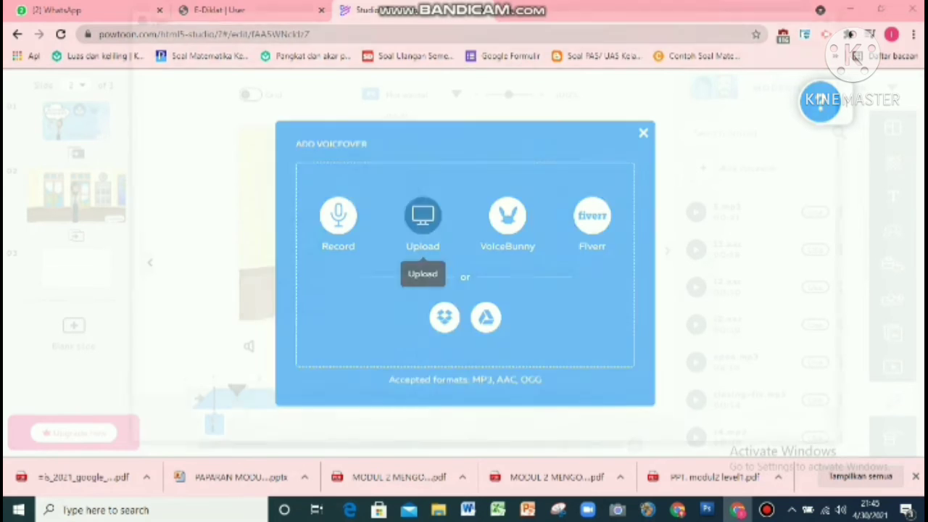
double_click(254, 97)
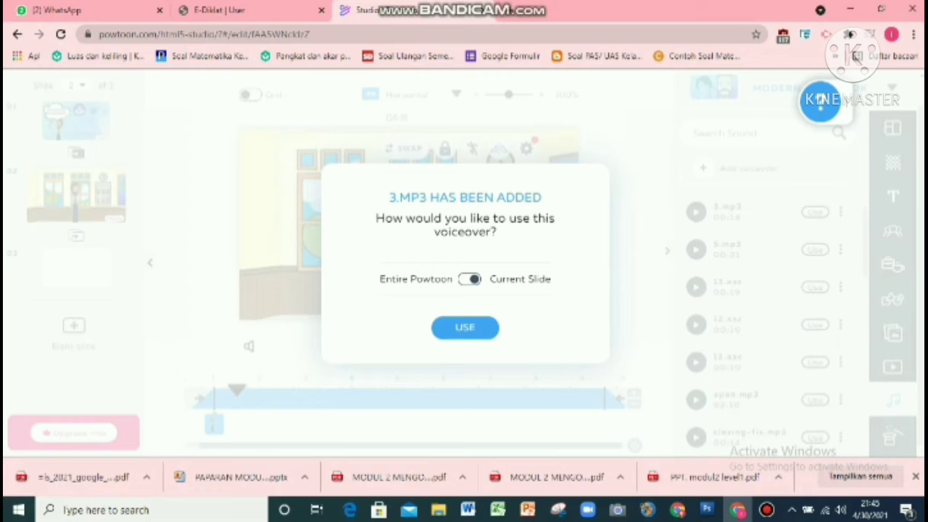
click(465, 328)
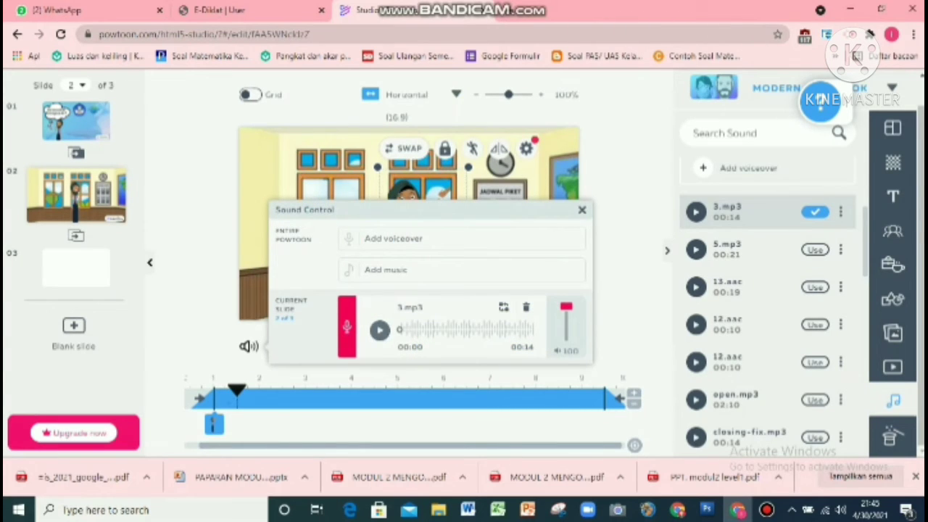
Step: Preview the 3.mp3 voiceover and play the second slide
click(379, 329)
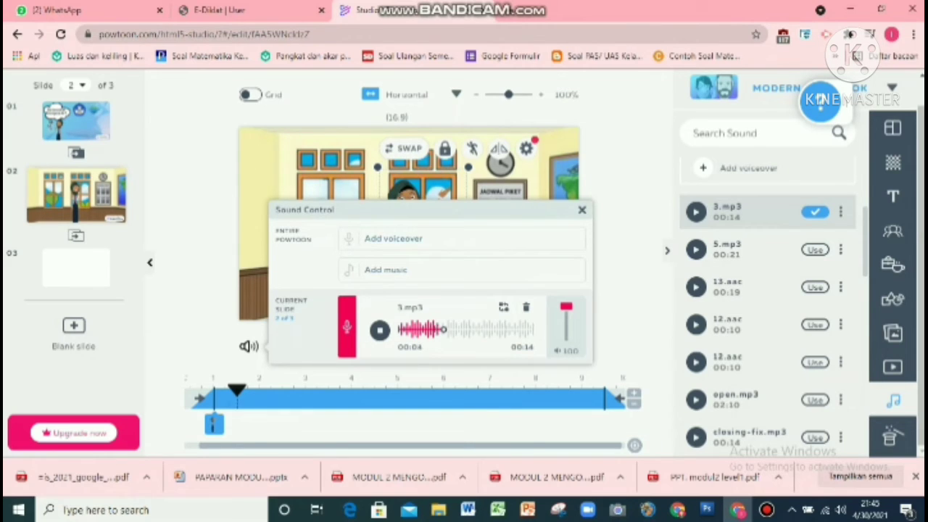
click(582, 210)
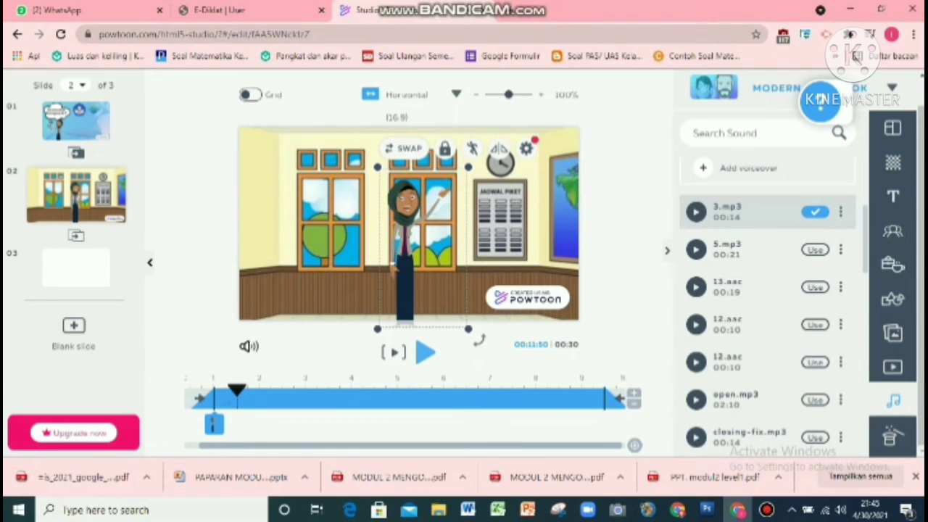
click(249, 346)
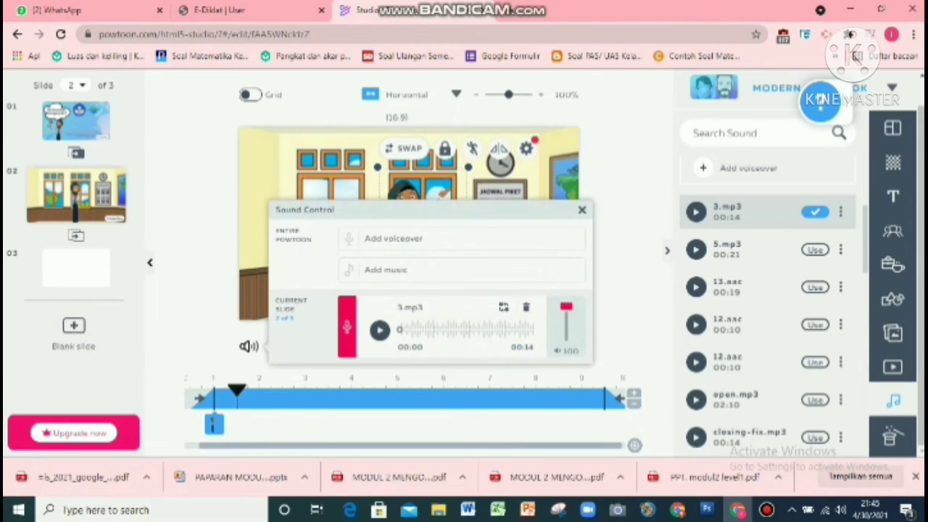
click(582, 209)
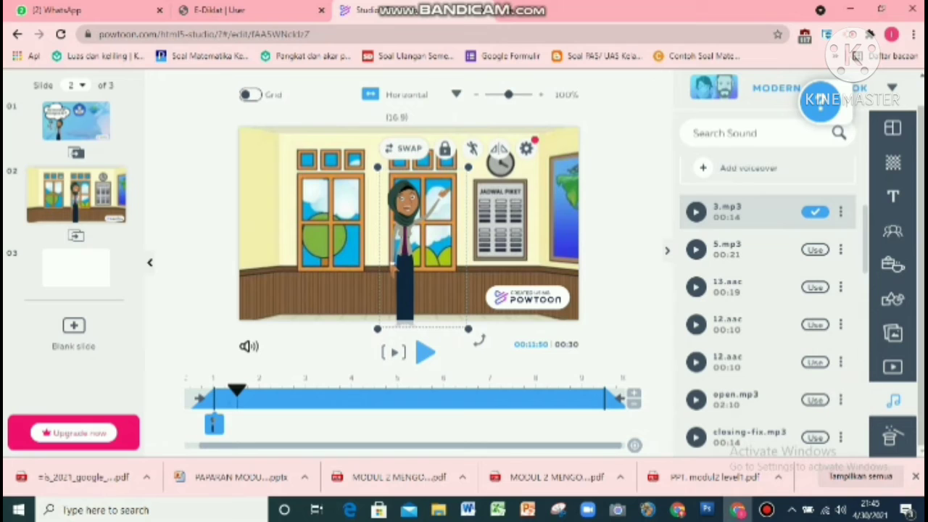
click(425, 352)
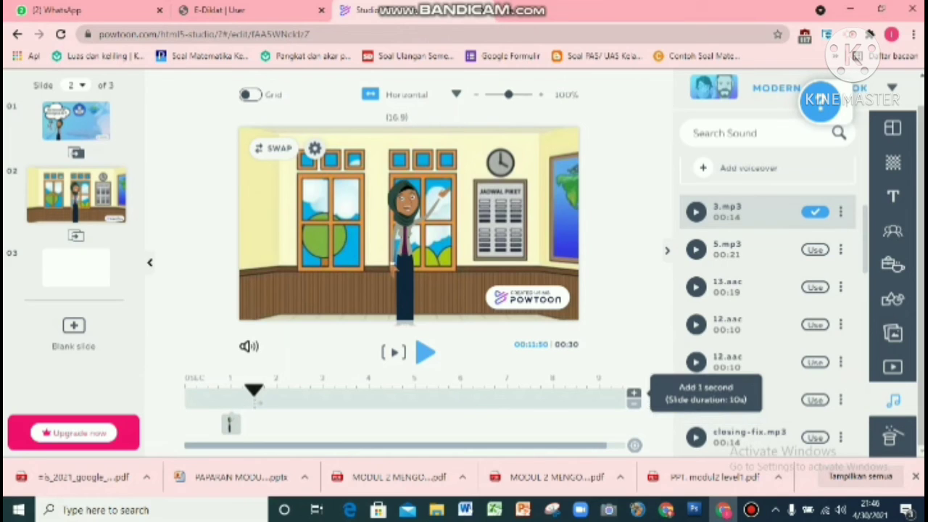
click(633, 393)
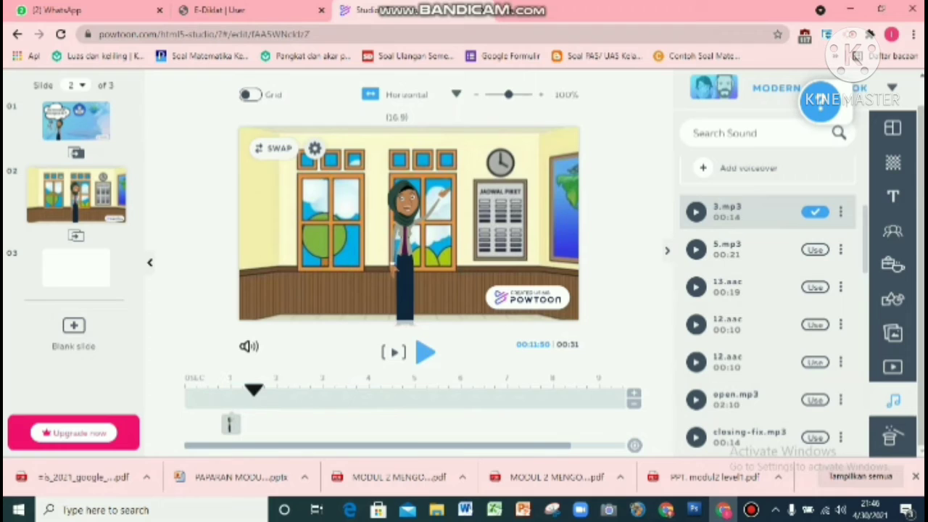
click(634, 393)
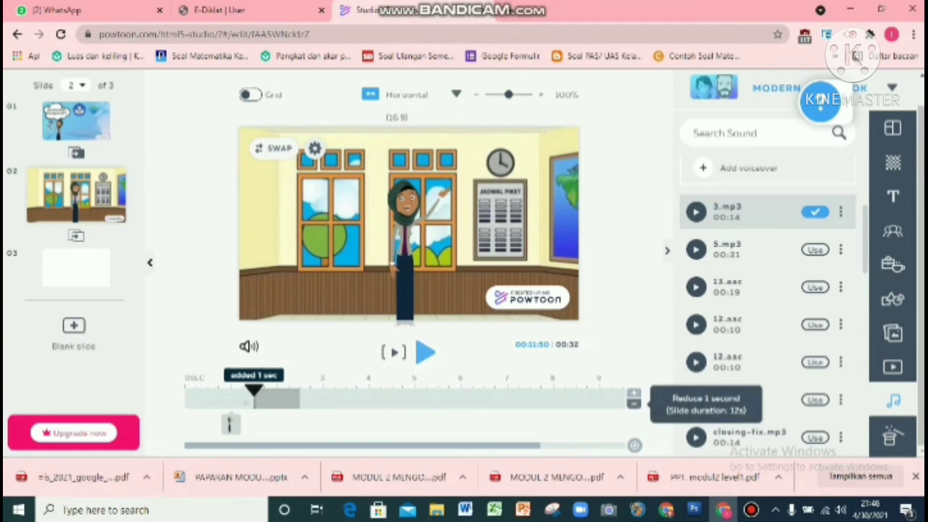
click(634, 402)
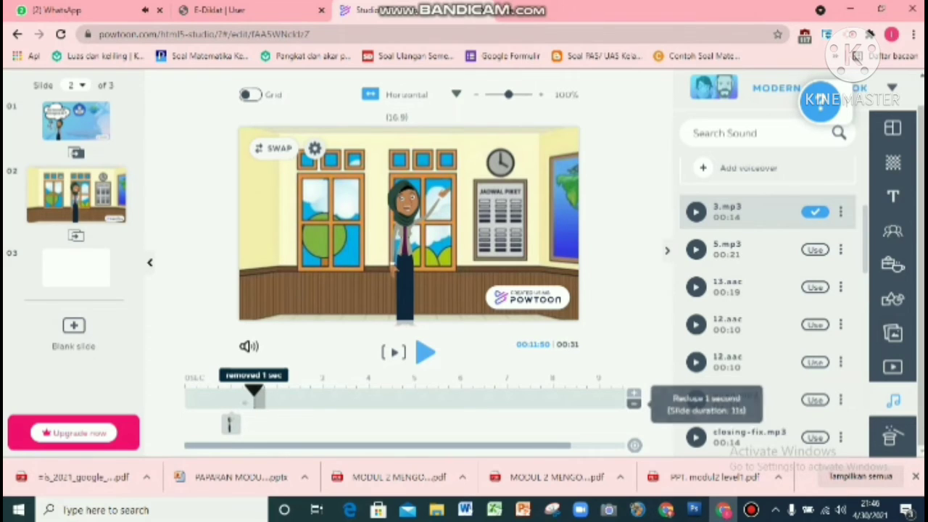
click(634, 403)
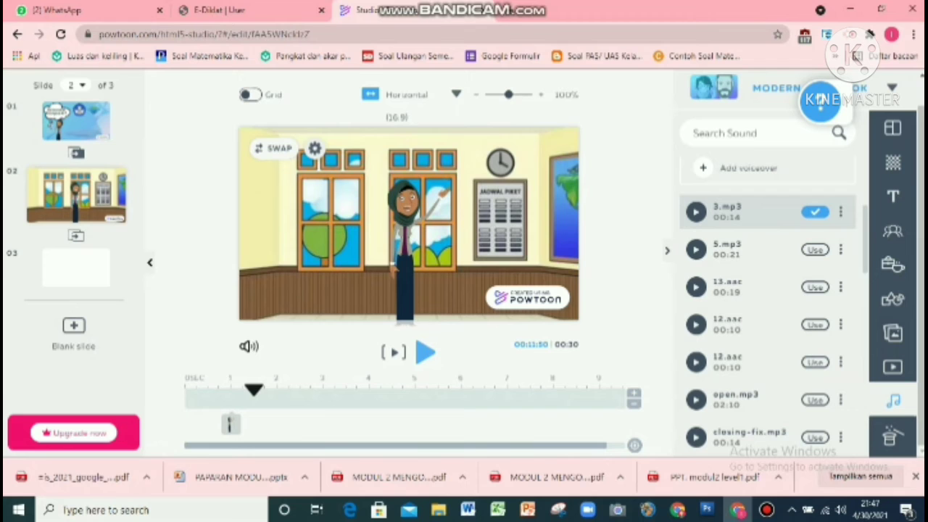
Step: Switch to the first slide and close the sound panel
scroll(893, 218, up, 1)
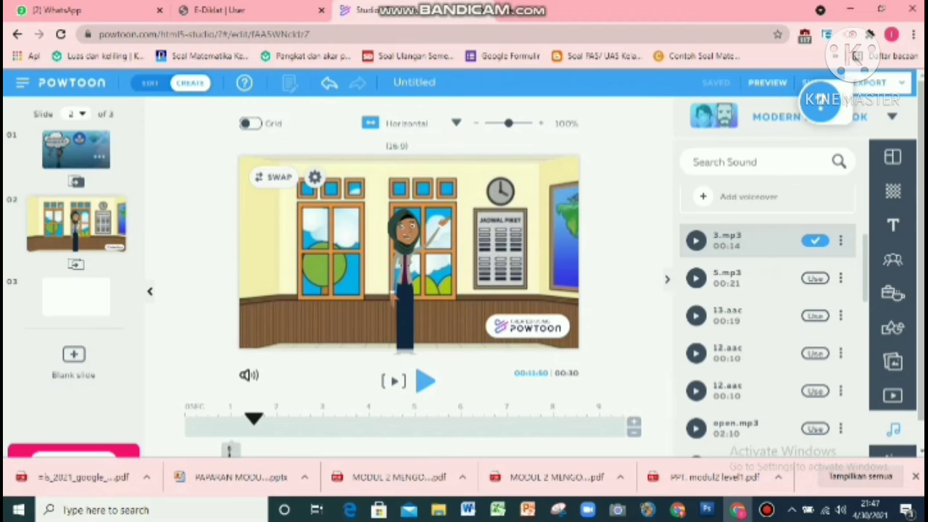
click(75, 150)
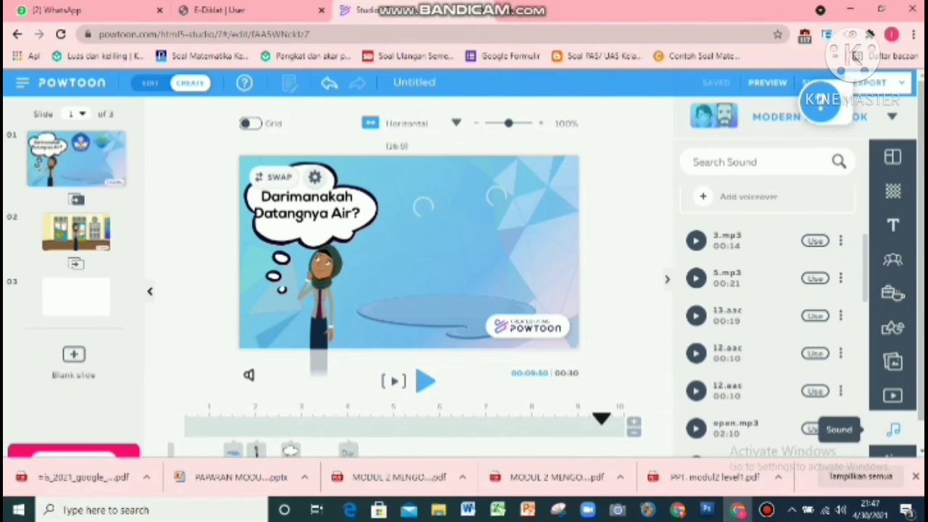
click(894, 430)
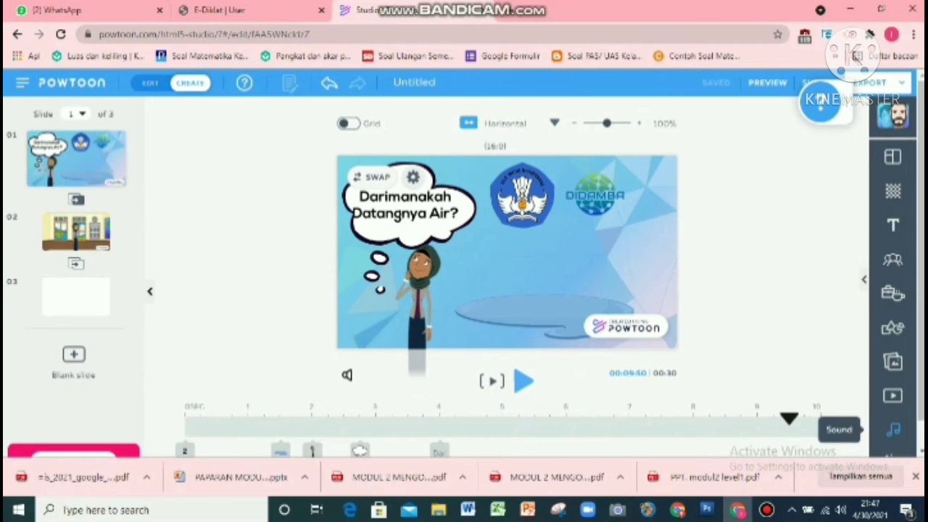
Step: Add open.mp3 as a voiceover for the entire Powtoon and preview the video
click(894, 429)
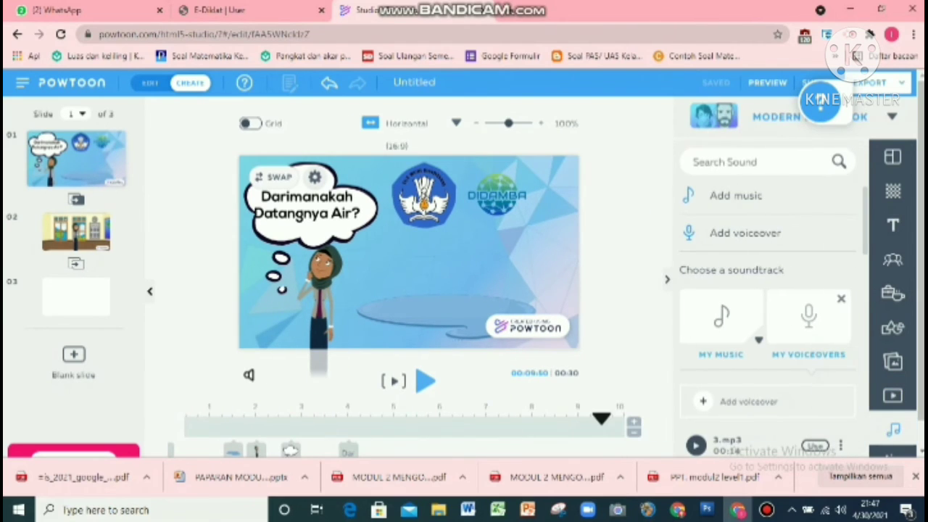
scroll(768, 312, down, 6)
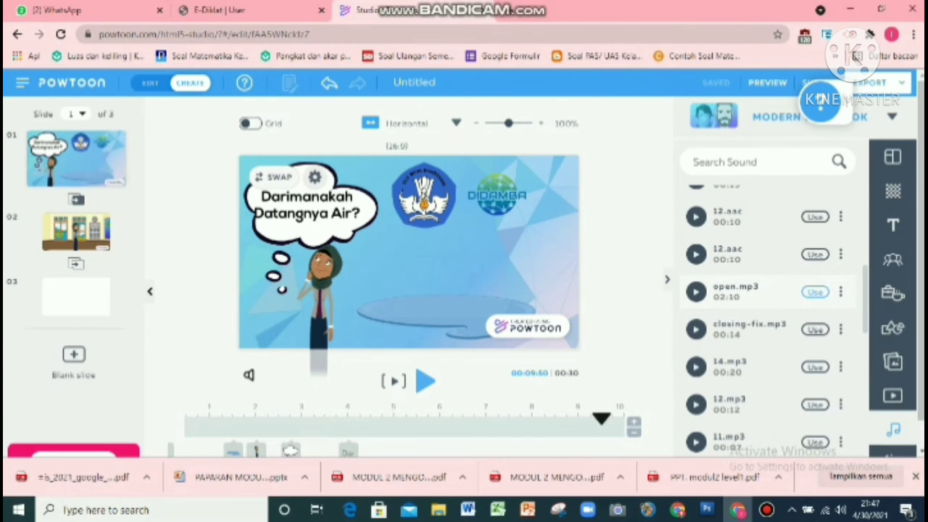
click(815, 291)
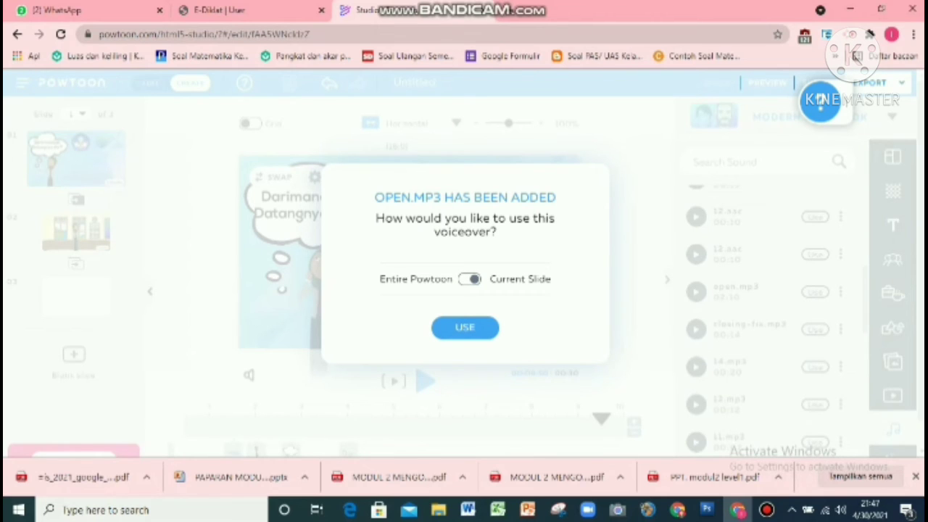
click(469, 280)
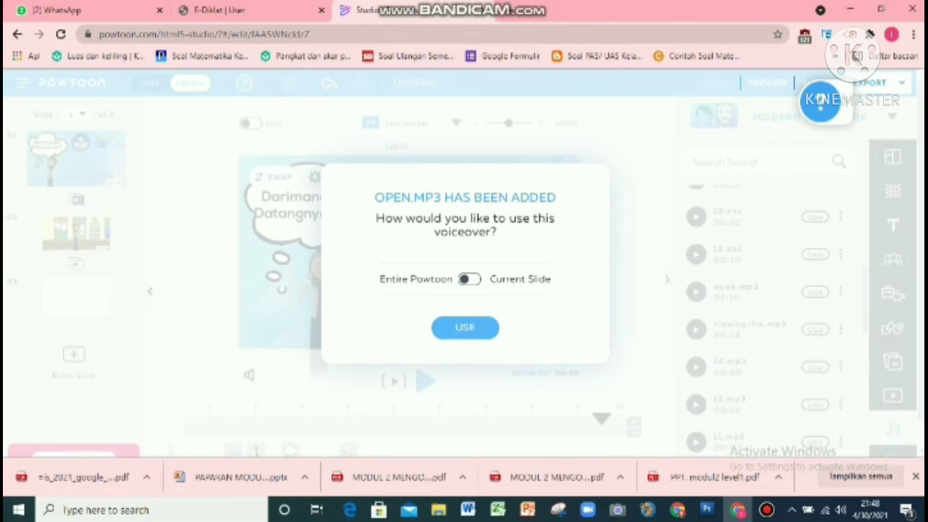
click(465, 327)
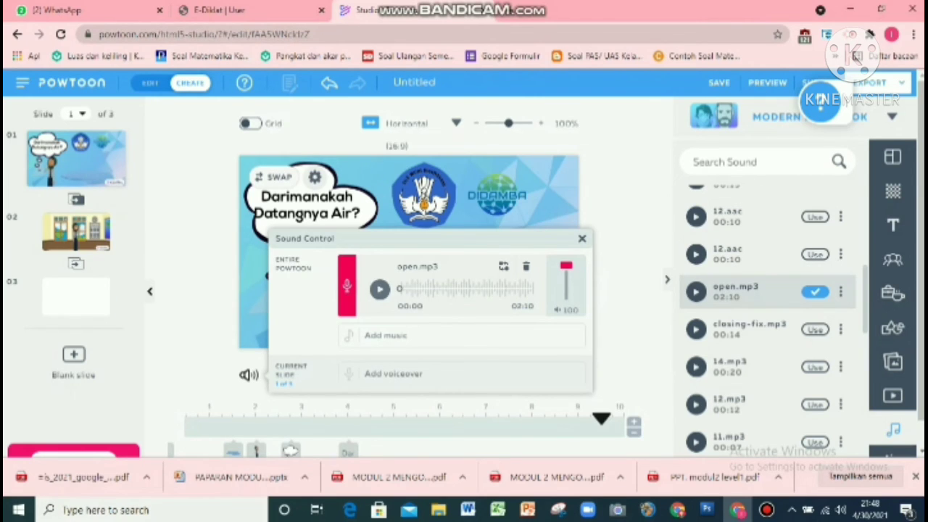
click(582, 238)
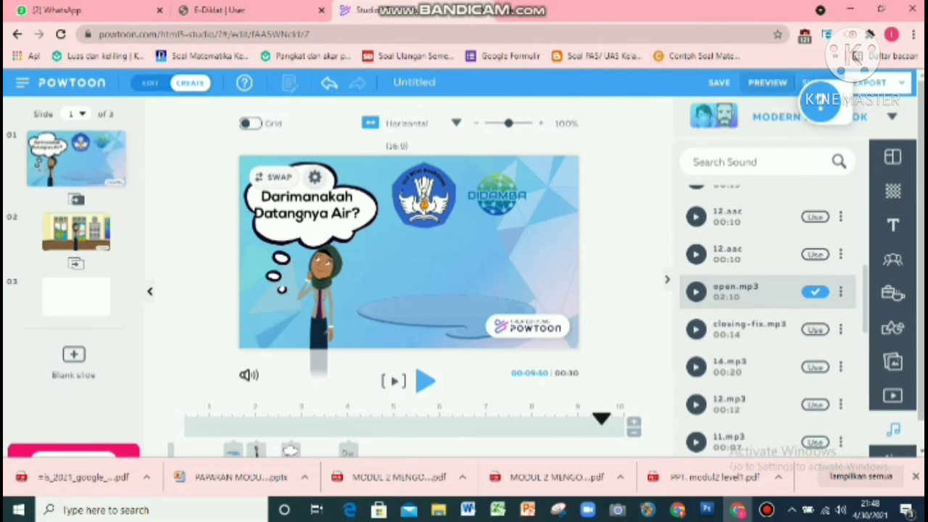
click(767, 82)
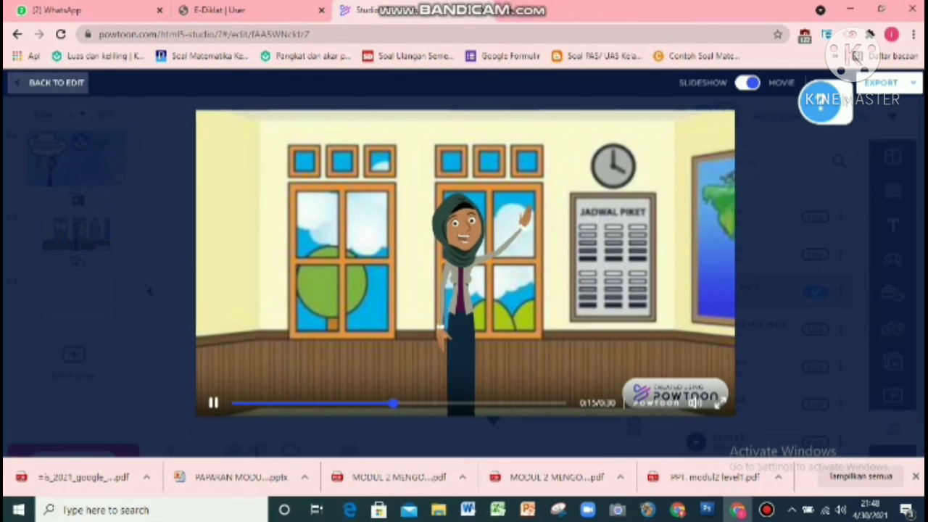
click(56, 83)
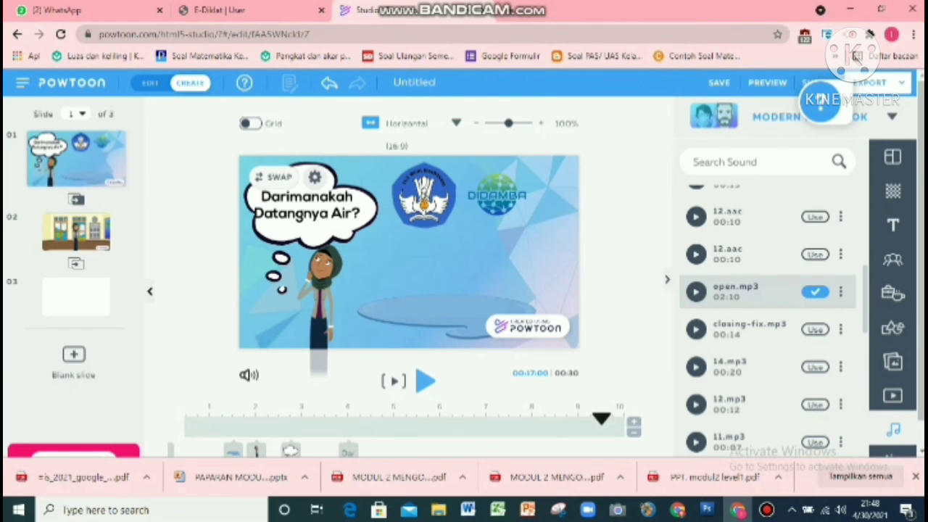
Step: Rename the Powtoon as tutorial powtoon for beginner
click(415, 82)
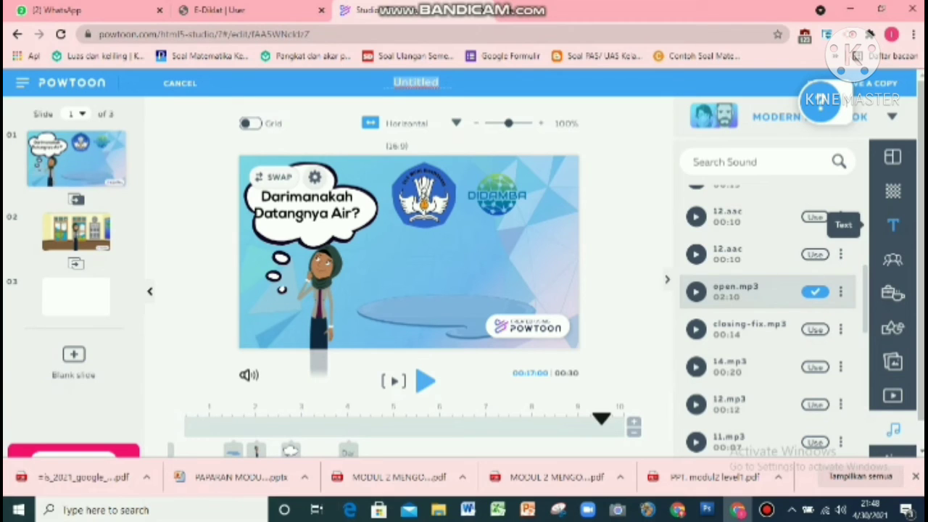
text(tutor)
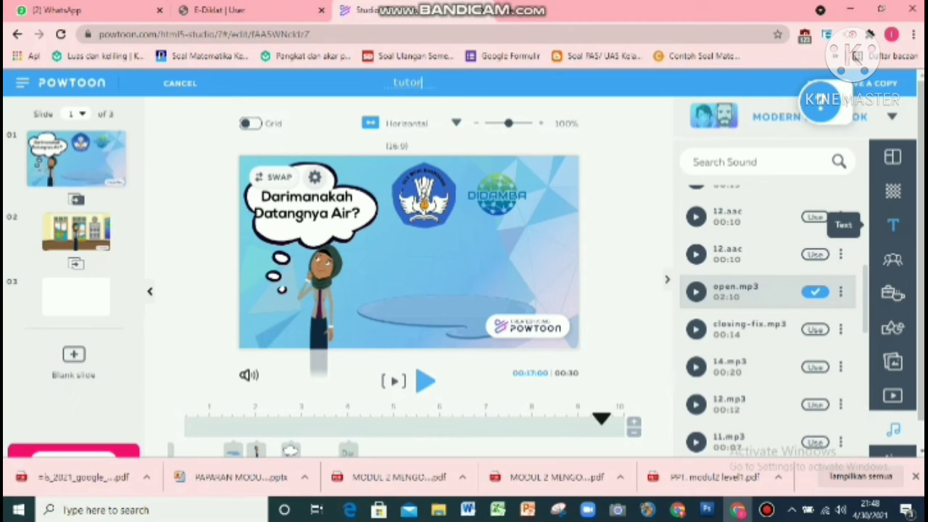
text(ial powtoon f)
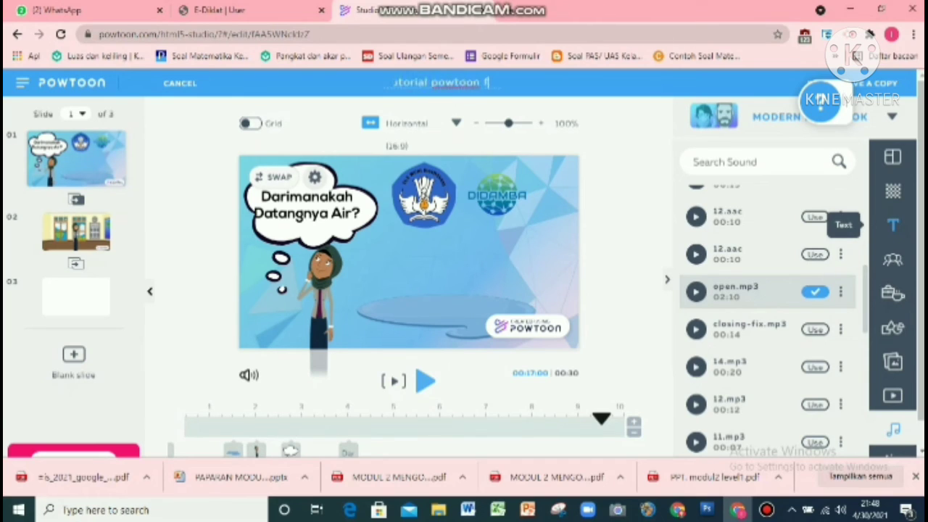
text(or beg)
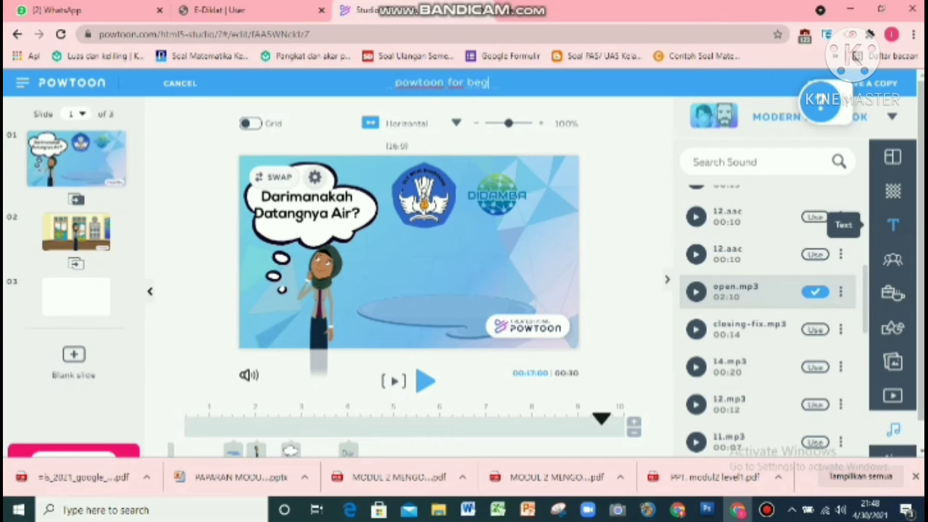
text(inner)
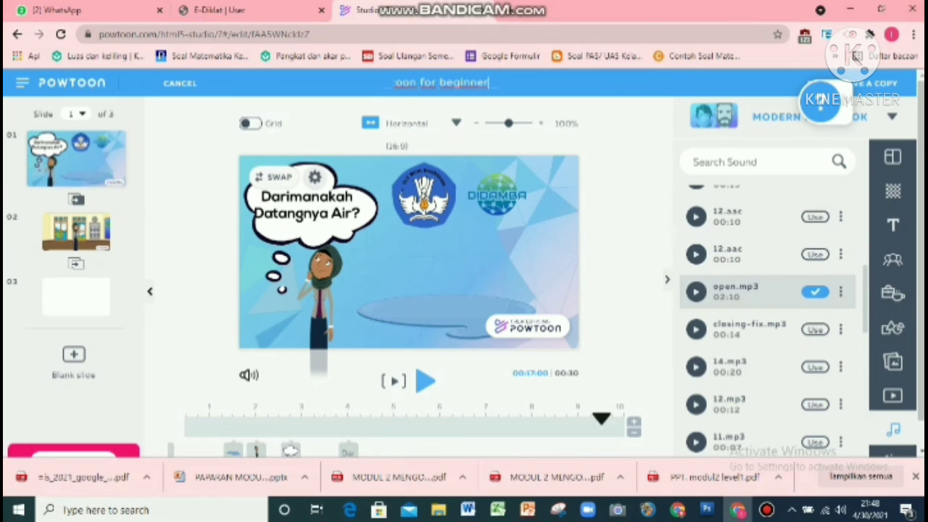
key(Return)
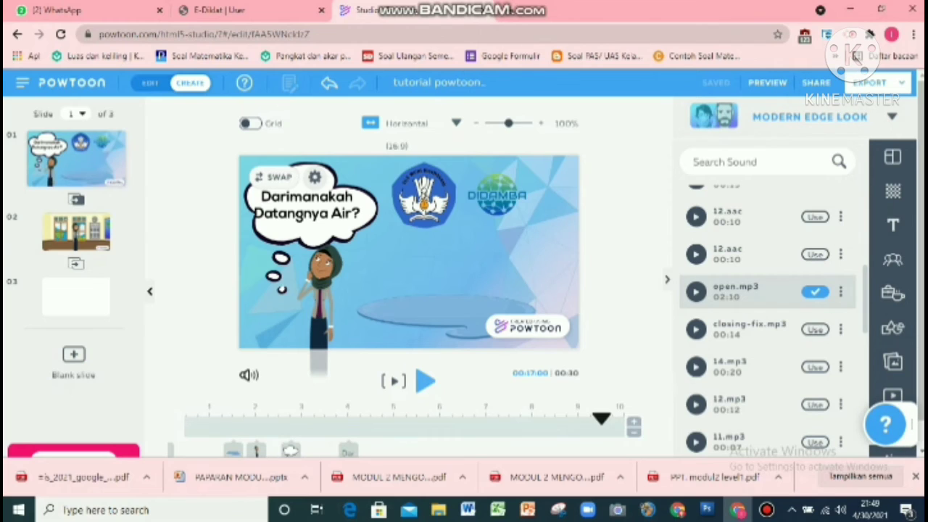
Step: Start exporting to YouTube with the connected account, keep privacy Public and continue to details
click(873, 81)
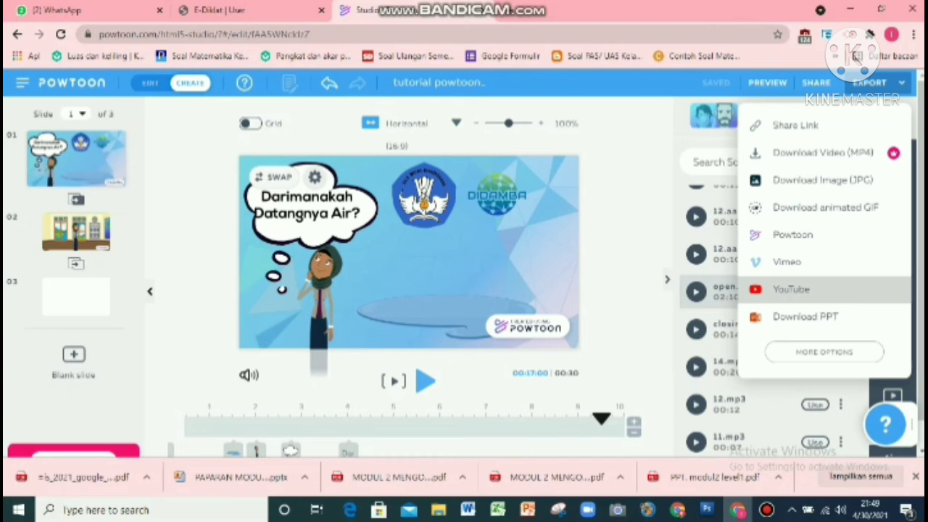
click(791, 290)
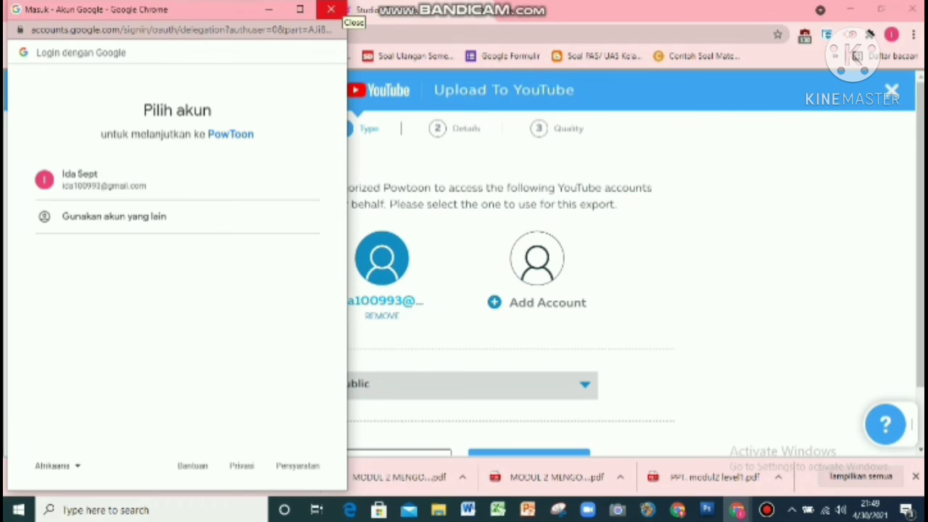
click(331, 10)
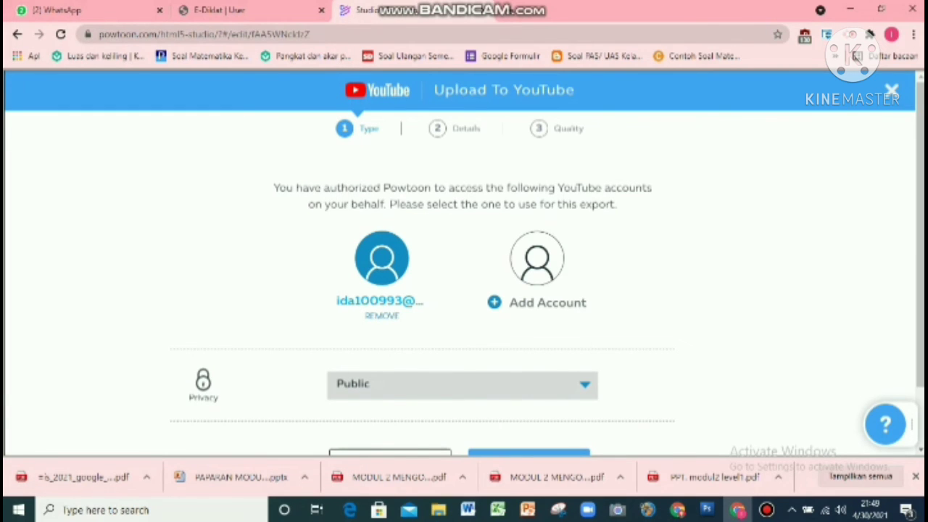
click(463, 385)
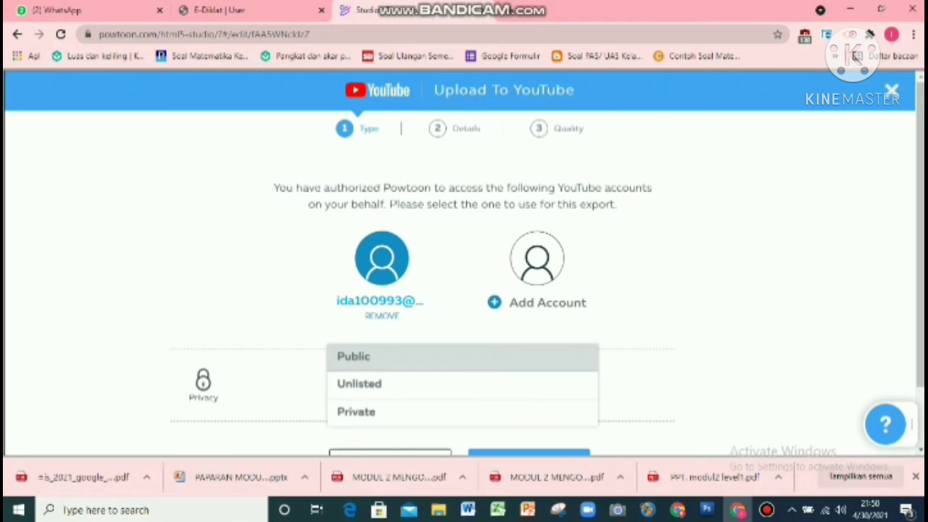
click(462, 357)
scroll(464, 326, down, 1)
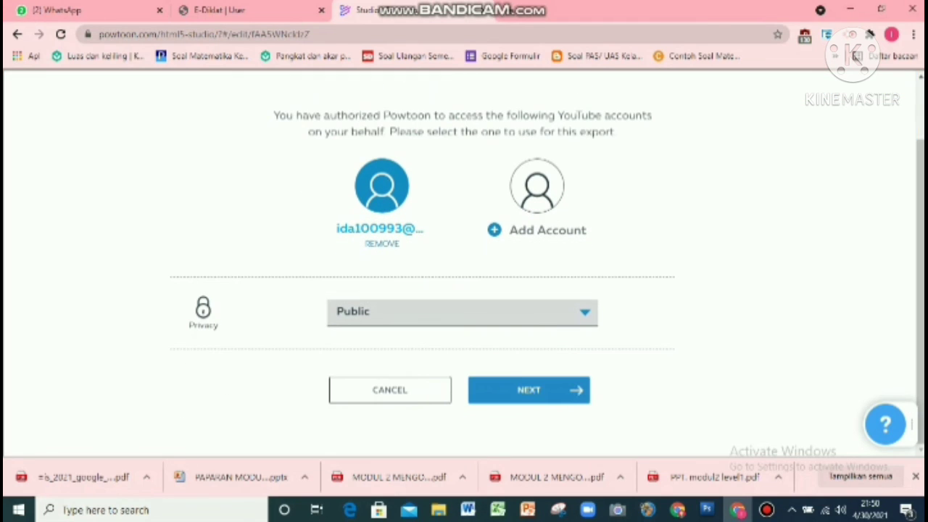
click(529, 390)
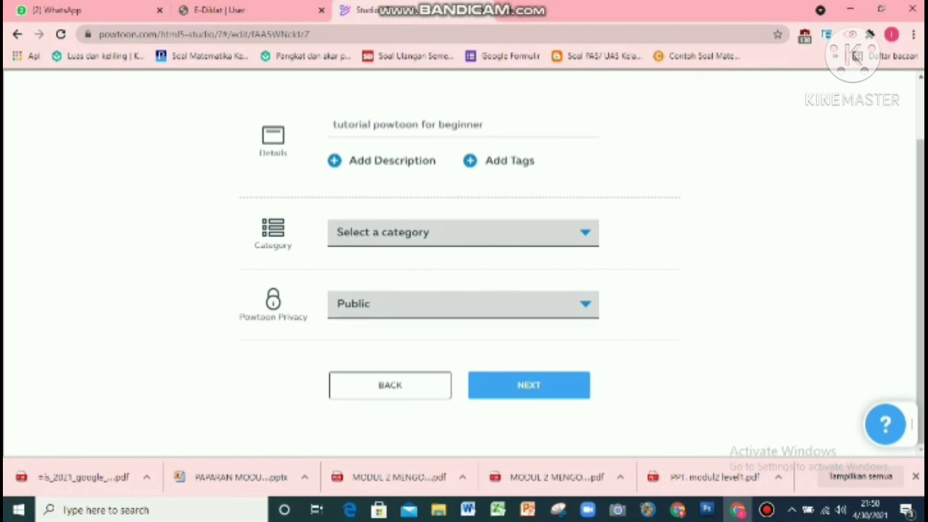
Step: Set the YouTube video category to Education
click(462, 232)
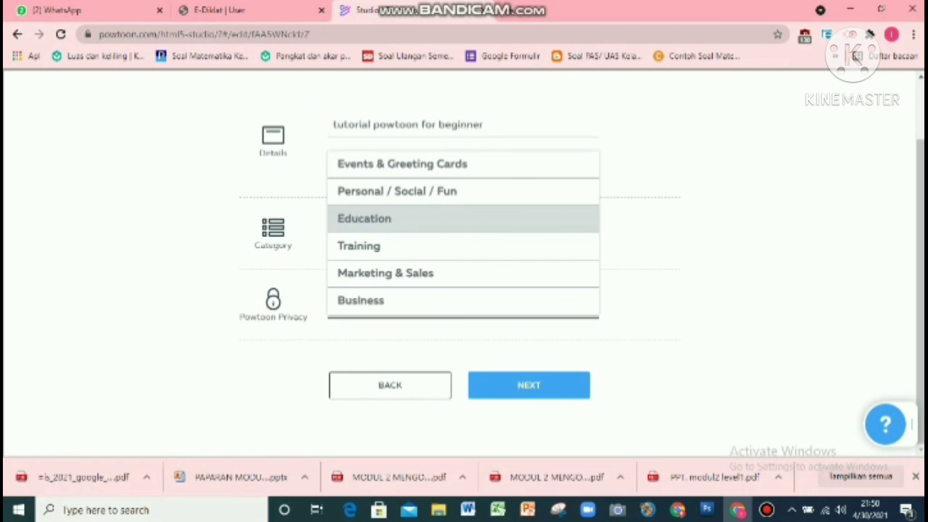
click(377, 218)
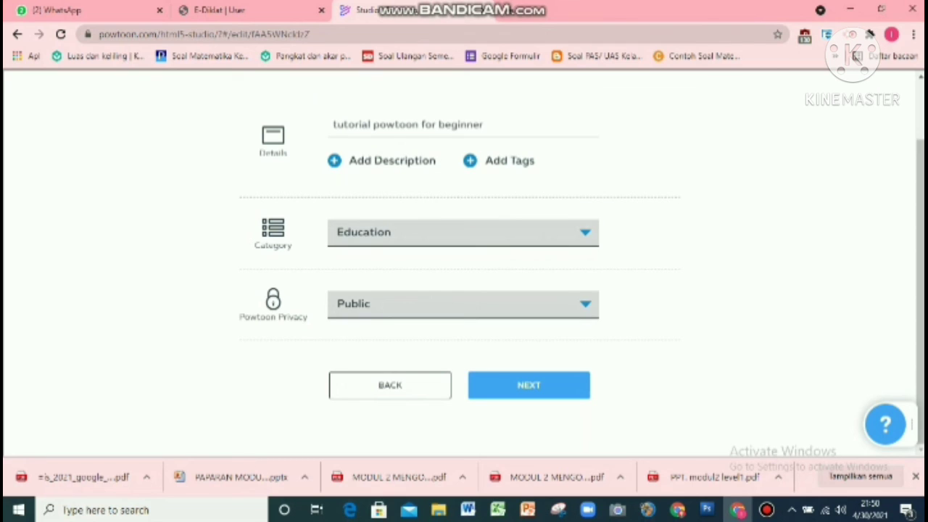
click(463, 232)
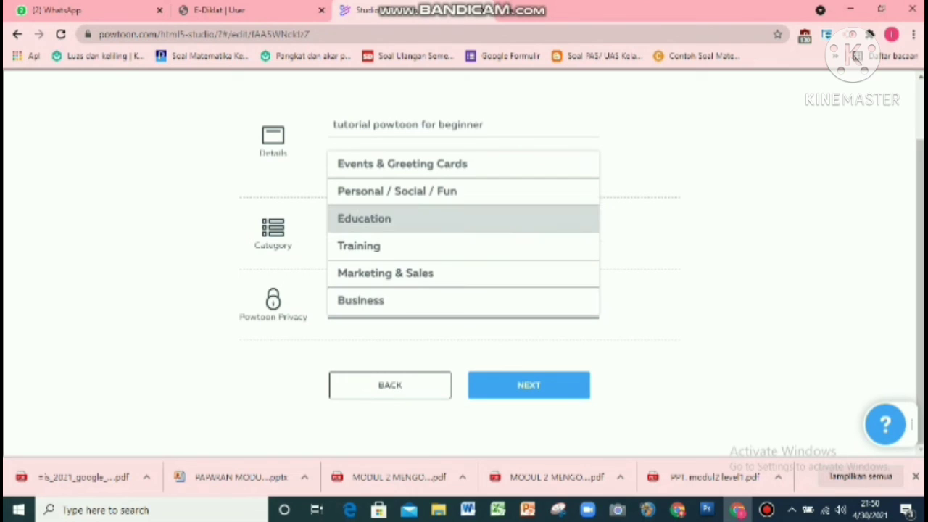
click(463, 219)
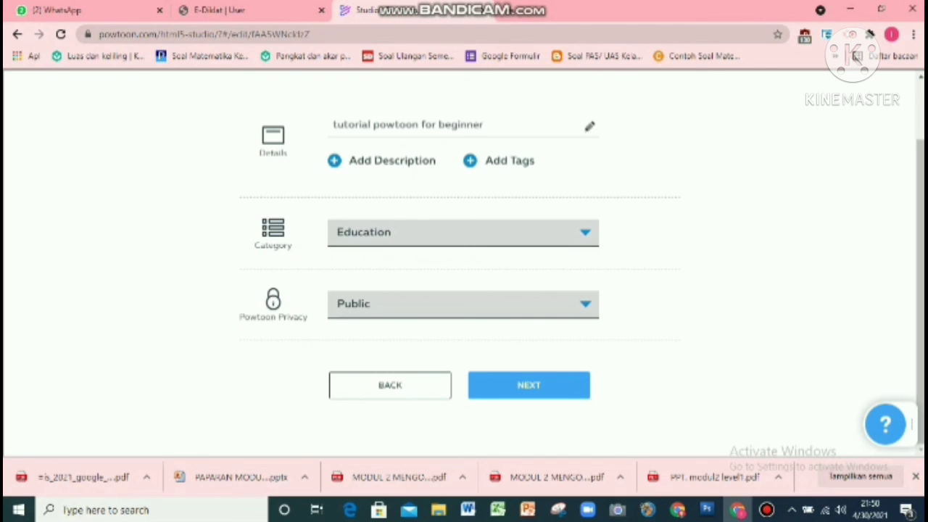
Step: Edit the YouTube video title to Tutorial Powtoon Untuk Pemula
click(484, 125)
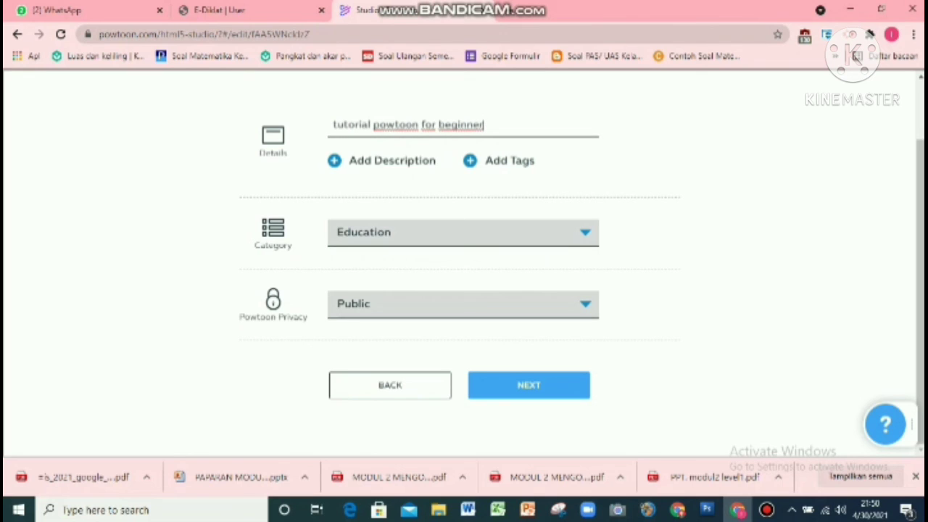
key(ctrl+Left)
key(ctrl+Left)
key(ctrl+Left)
key(ctrl+Left)
key(Delete)
text(T)
key(ctrl+Right)
key(Delete)
text(P)
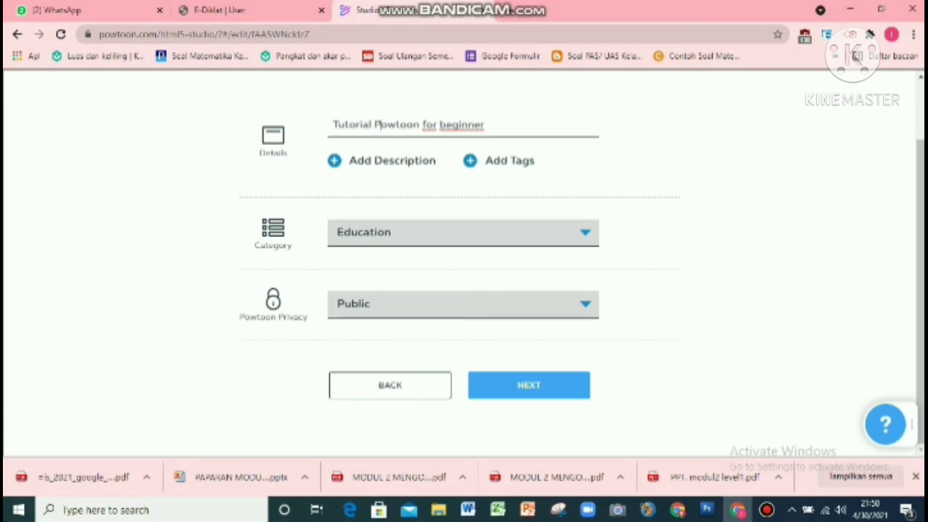
key(ctrl+Right)
key(Delete)
text(F)
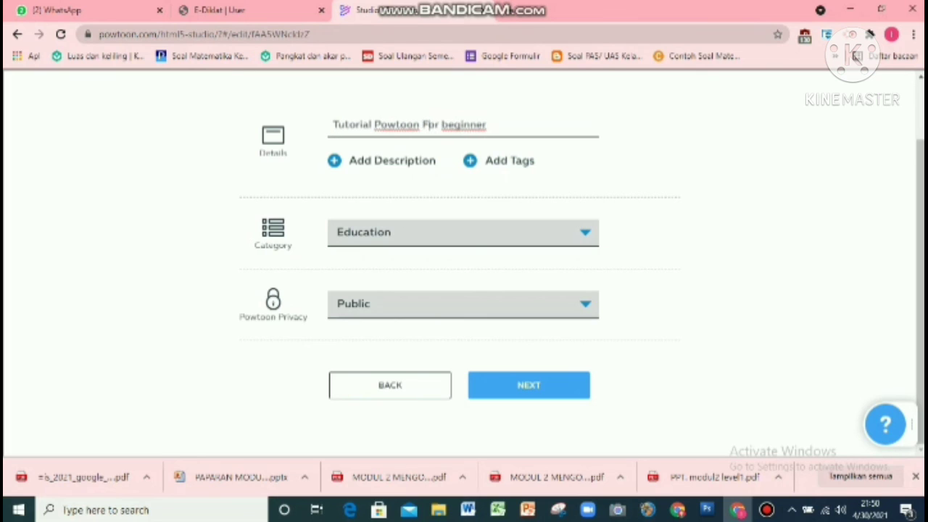
key(ctrl+Right)
key(Delete)
text(B)
key(ctrl+Right)
key(ctrl+shift+Left)
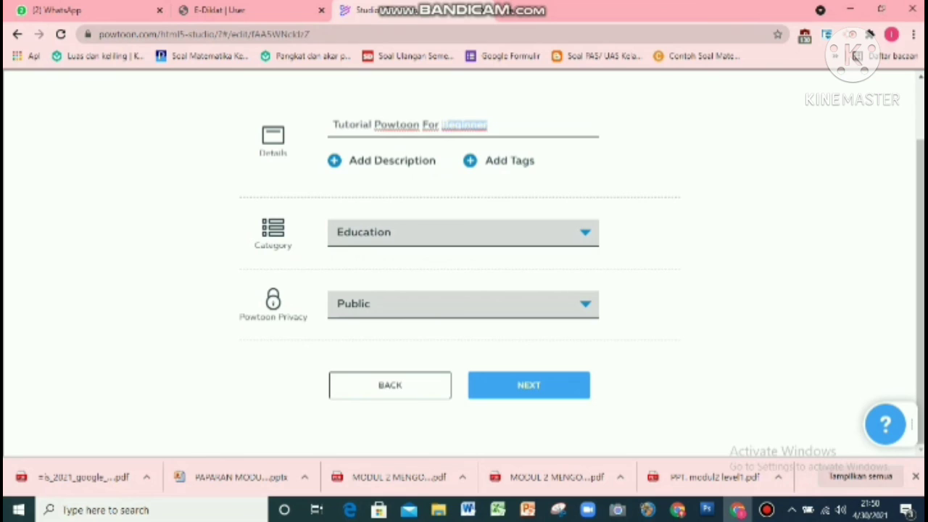
text(Dummy)
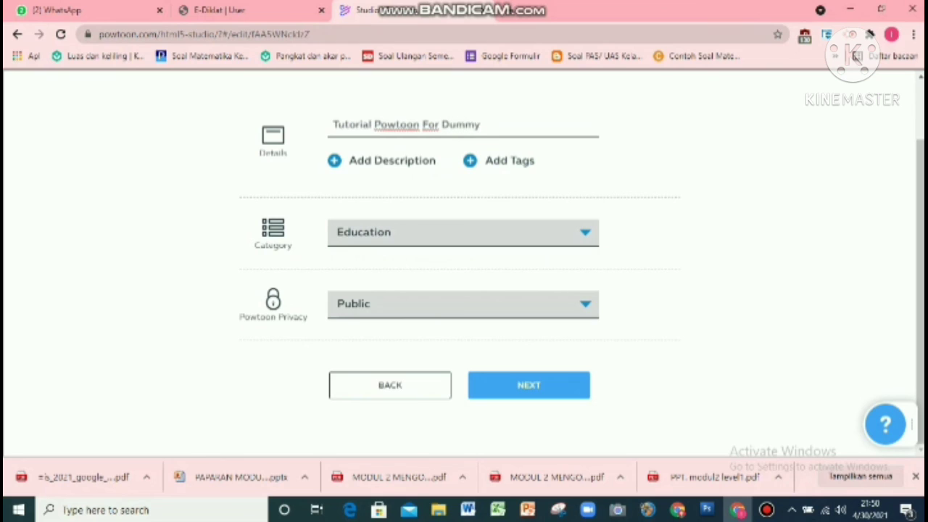
key(BackSpace)
key(BackSpace)
key(BackSpace)
key(BackSpace)
key(BackSpace)
key(ctrl+shift+Left)
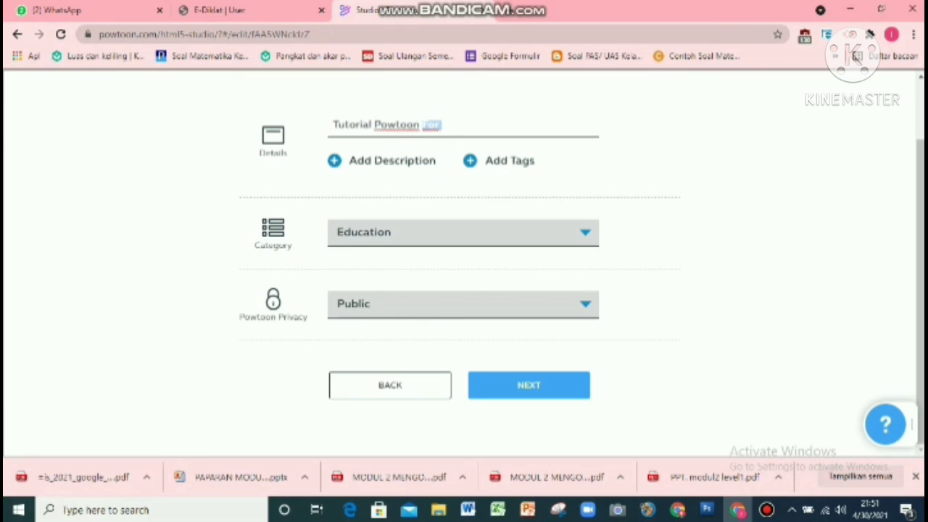
text(Untuk Pemula)
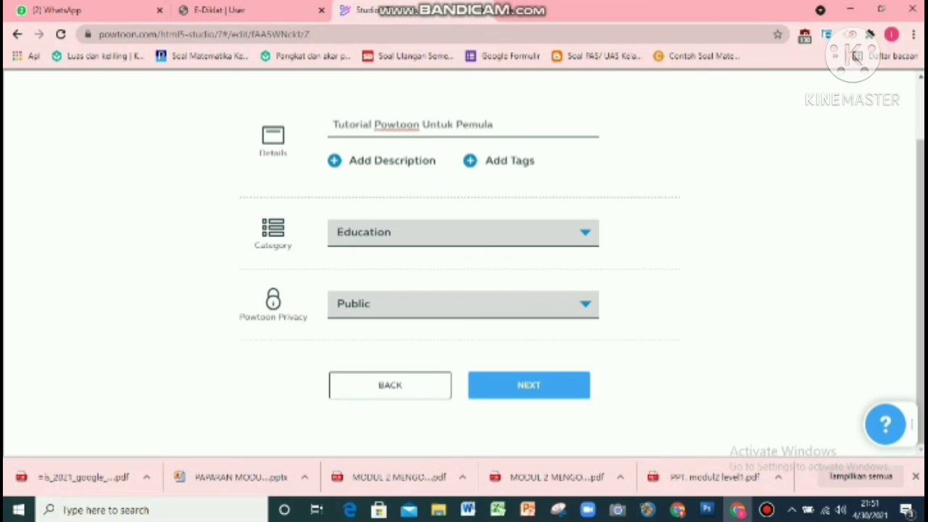
Step: Continue to quality and upload the video in HD Quality 720p with watermarks
click(580, 385)
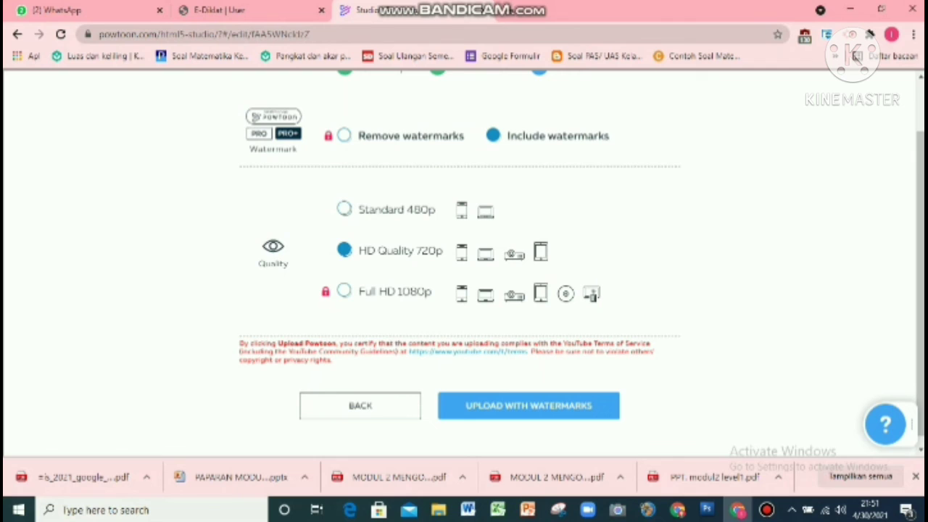
scroll(460, 263, up, 1)
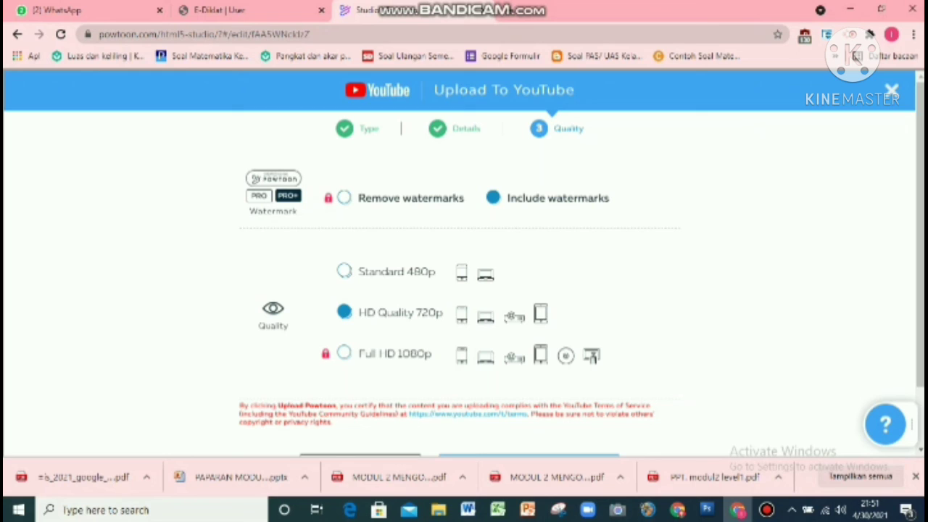
mouse_move(344, 353)
scroll(464, 290, down, 1)
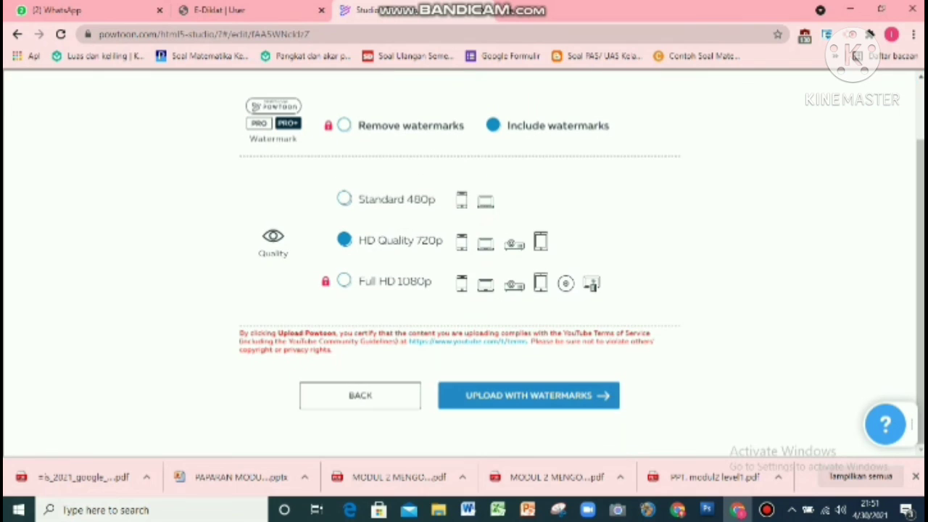
click(602, 396)
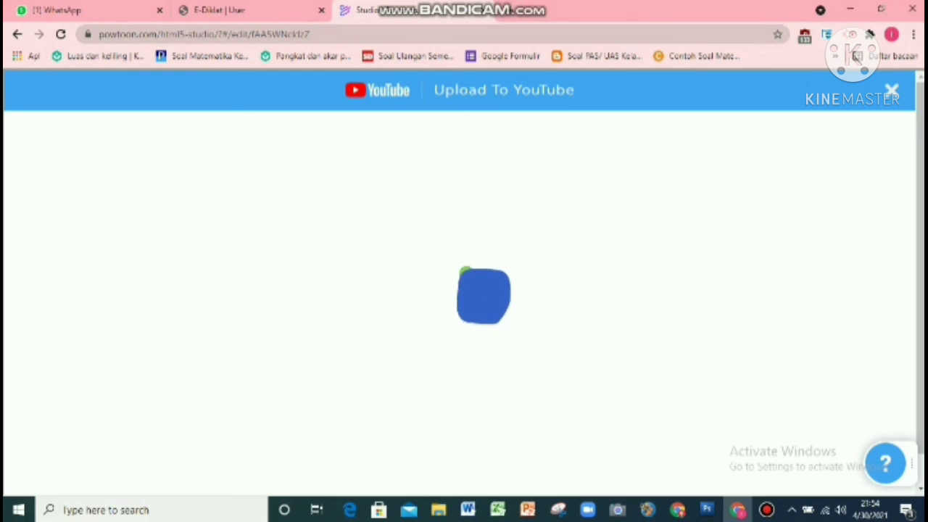
Step: Open youtube.com in a new browser tab
click(510, 10)
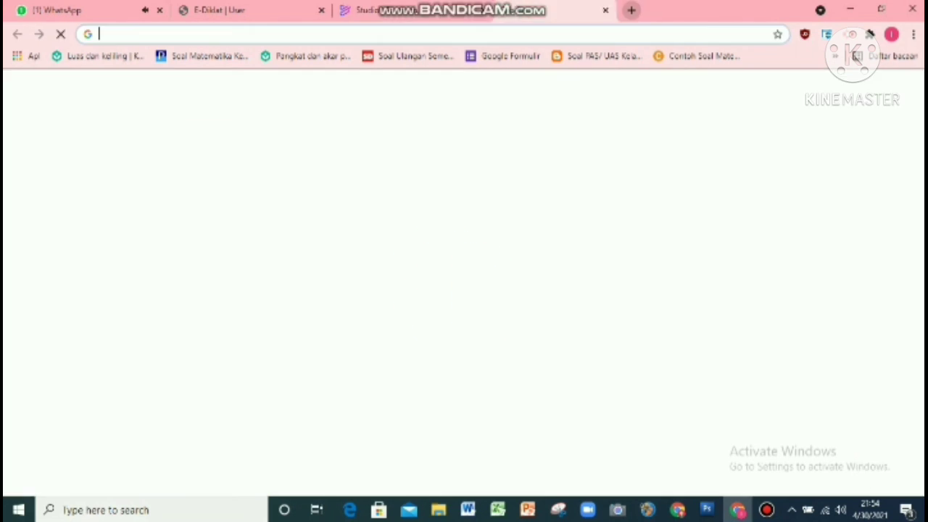
text(you)
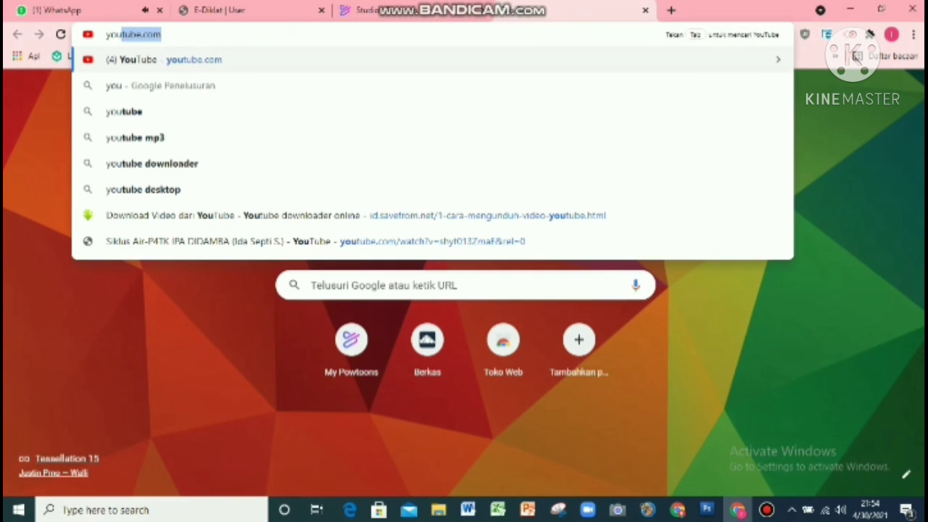
text(tube.com)
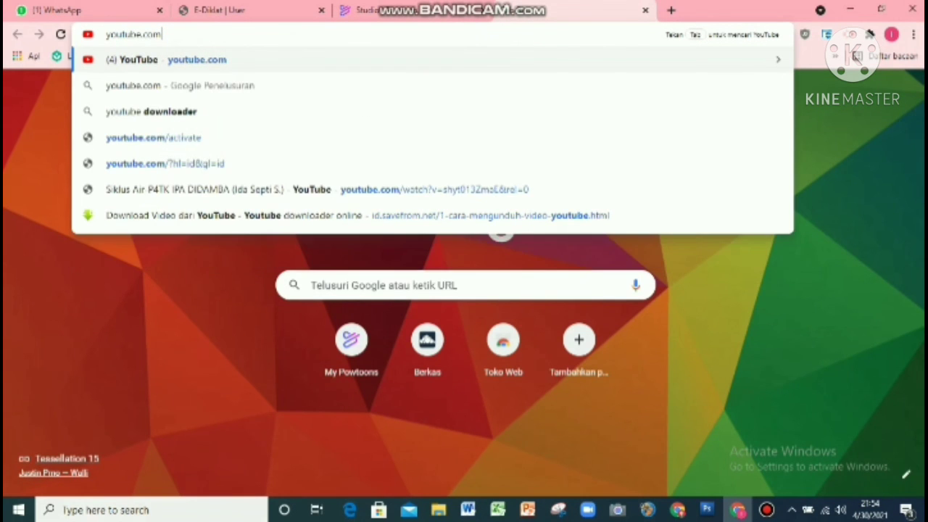
key(Return)
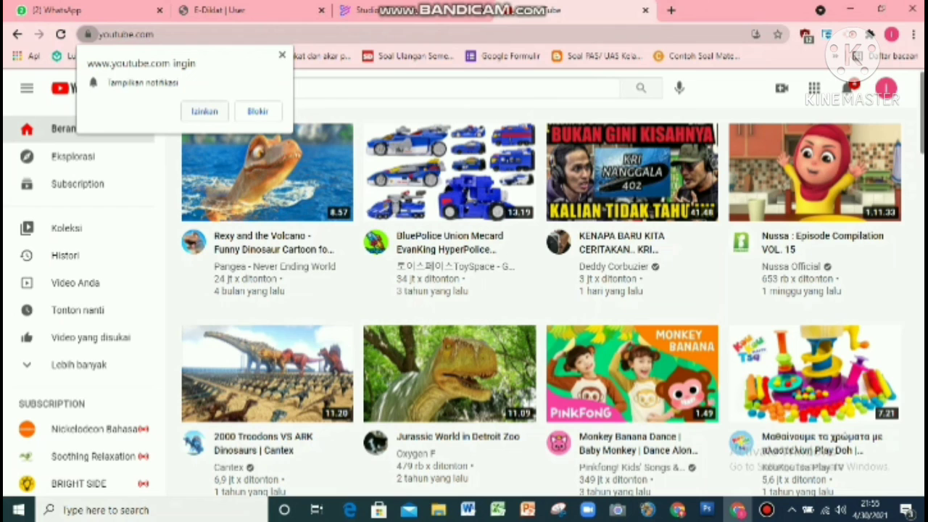
Step: Allow the site's notifications and open your own YouTube channel from the account menu
click(207, 111)
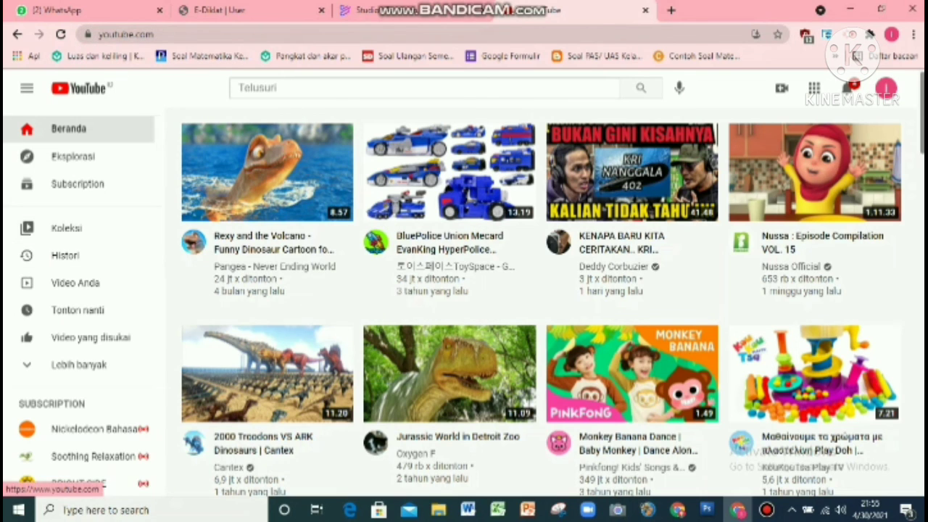
click(80, 88)
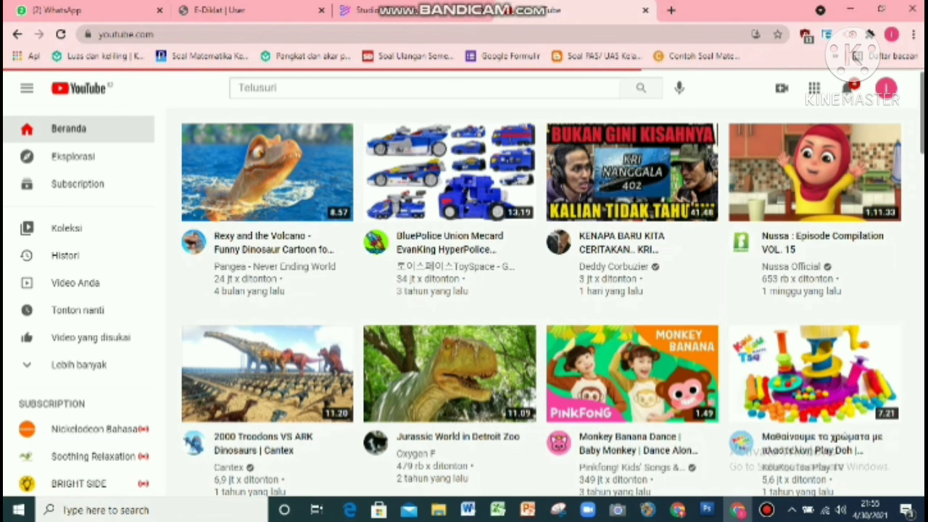
click(885, 88)
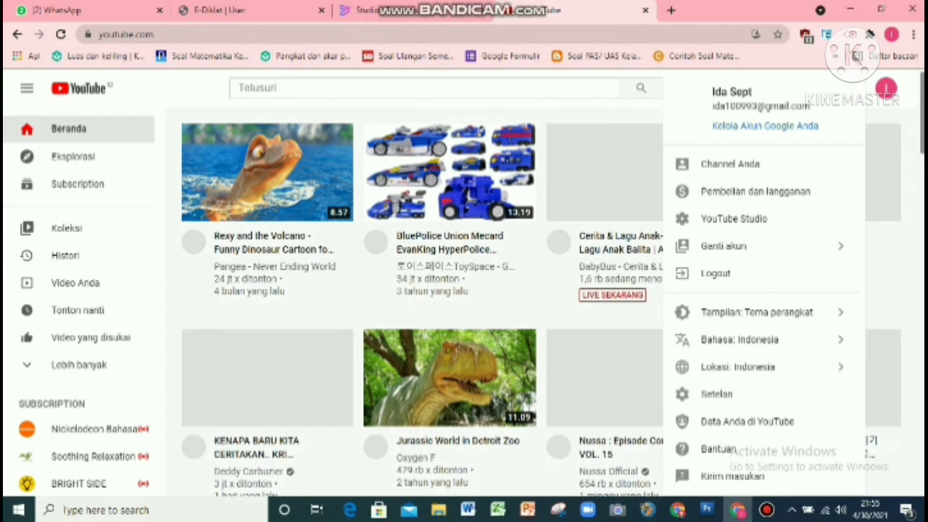
click(730, 164)
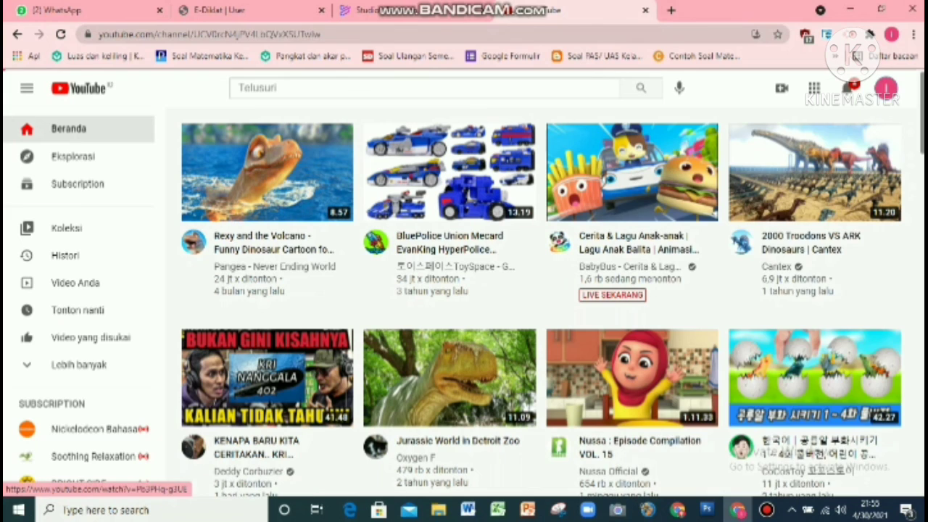